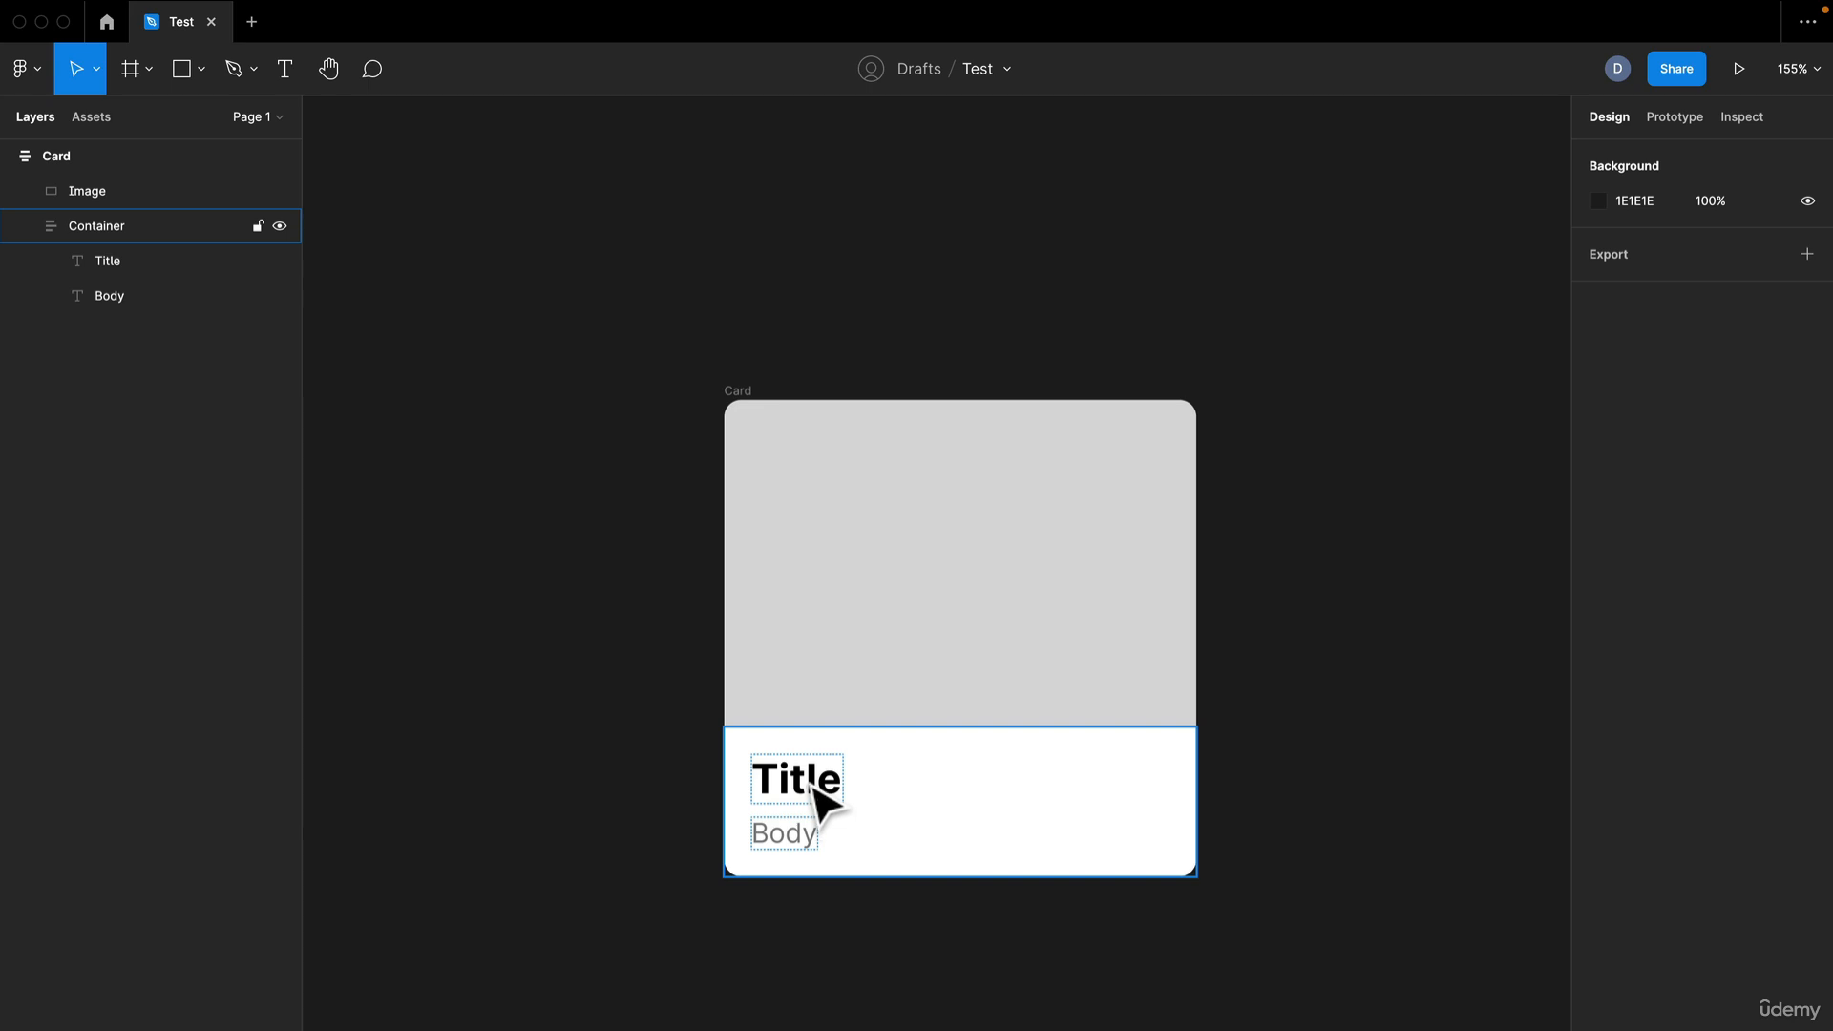
pyautogui.click(845, 625)
pyautogui.click(831, 803)
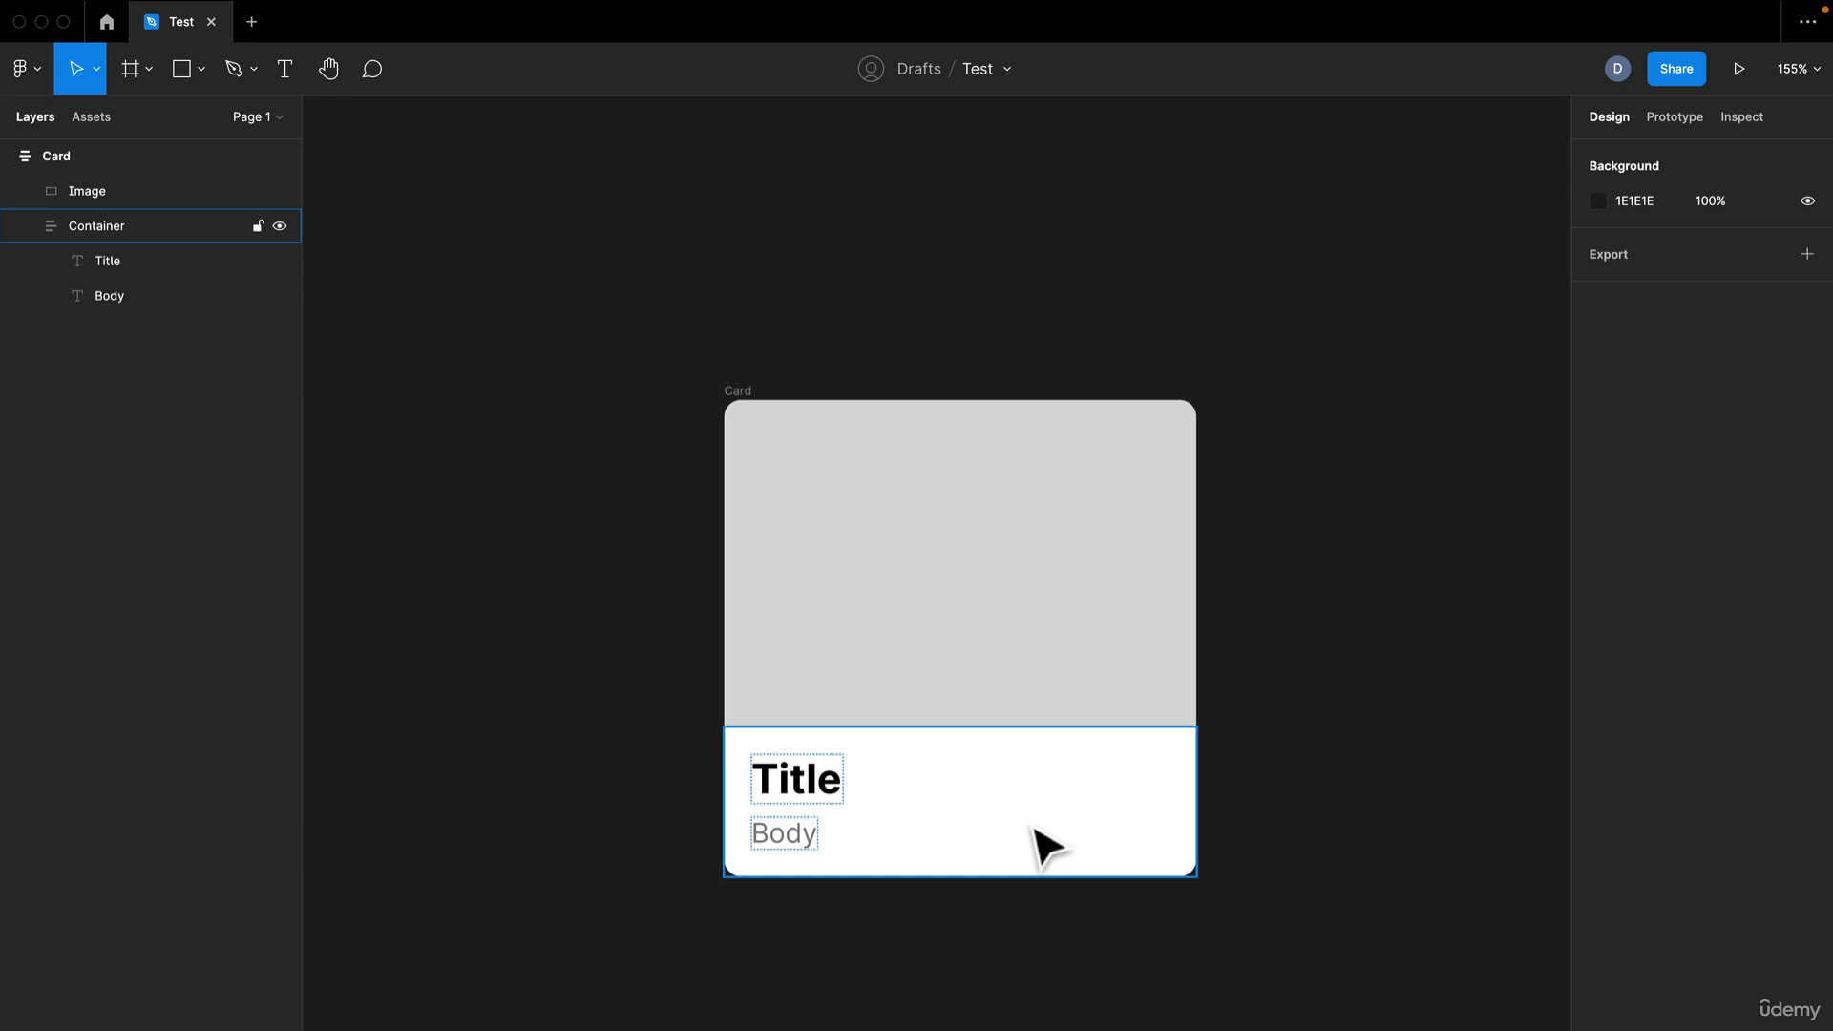
pyautogui.click(811, 544)
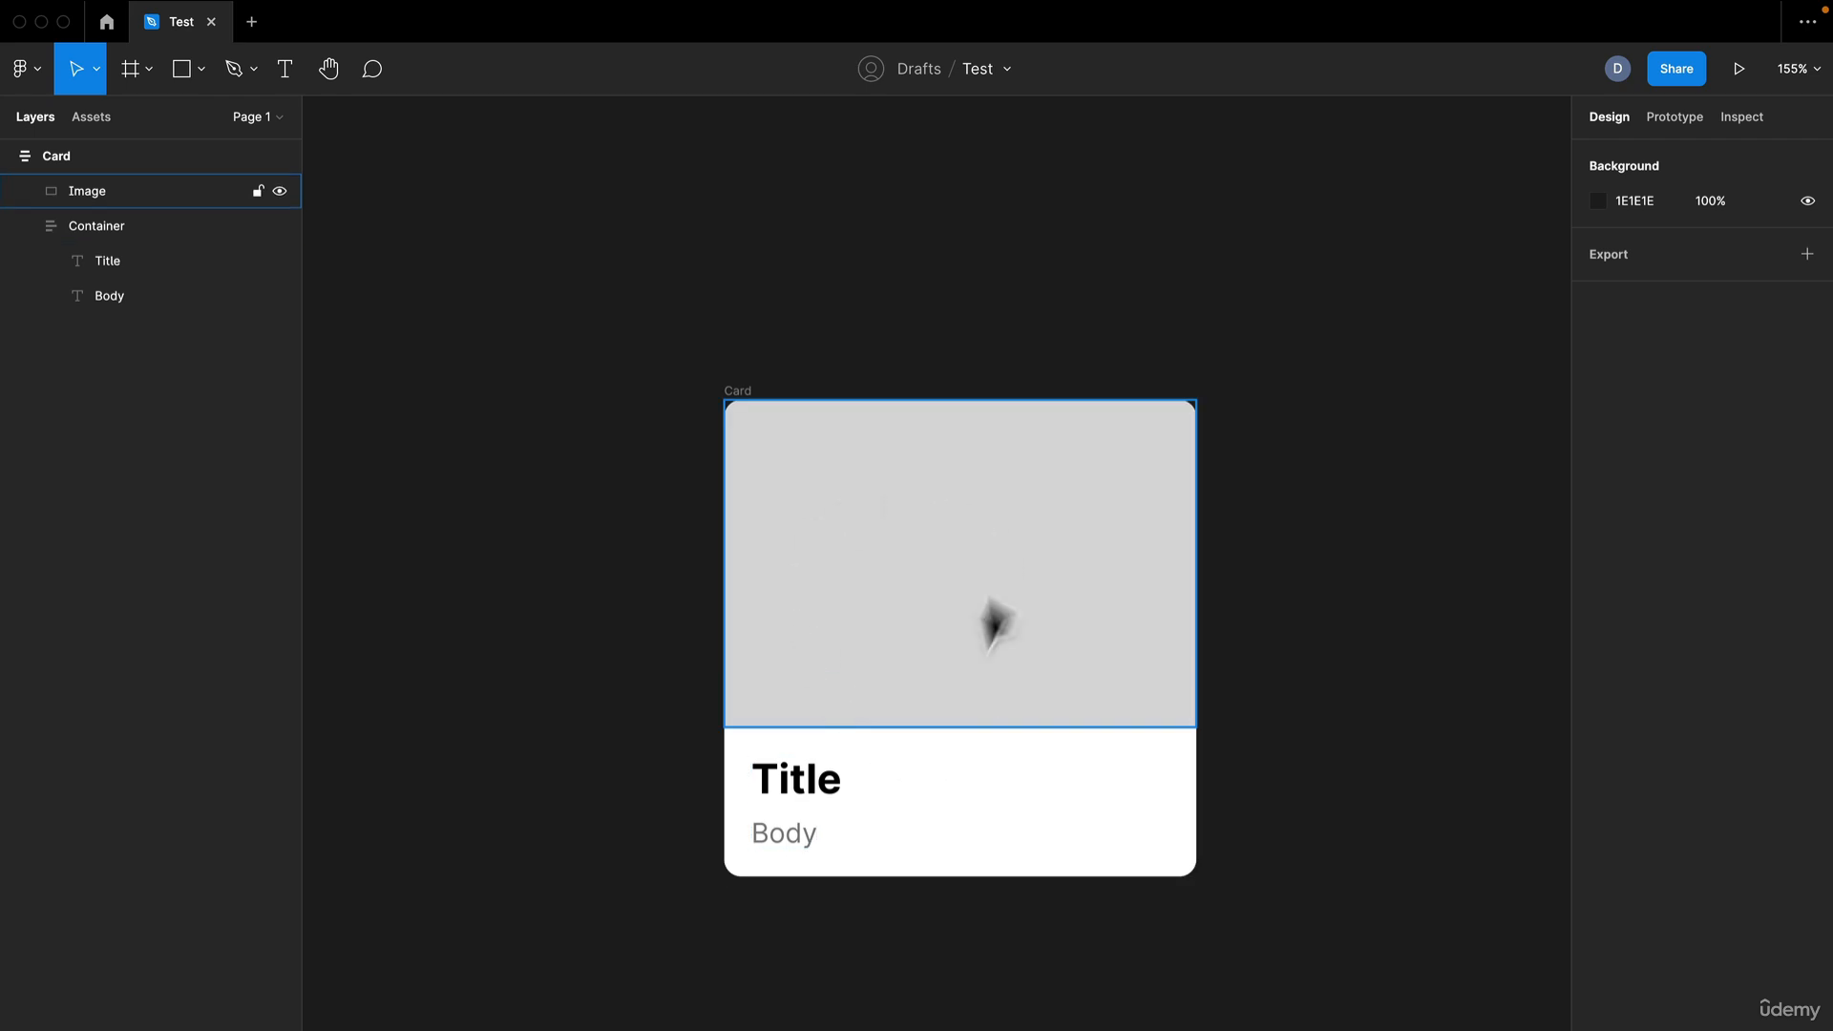
pyautogui.click(750, 391)
pyautogui.click(696, 356)
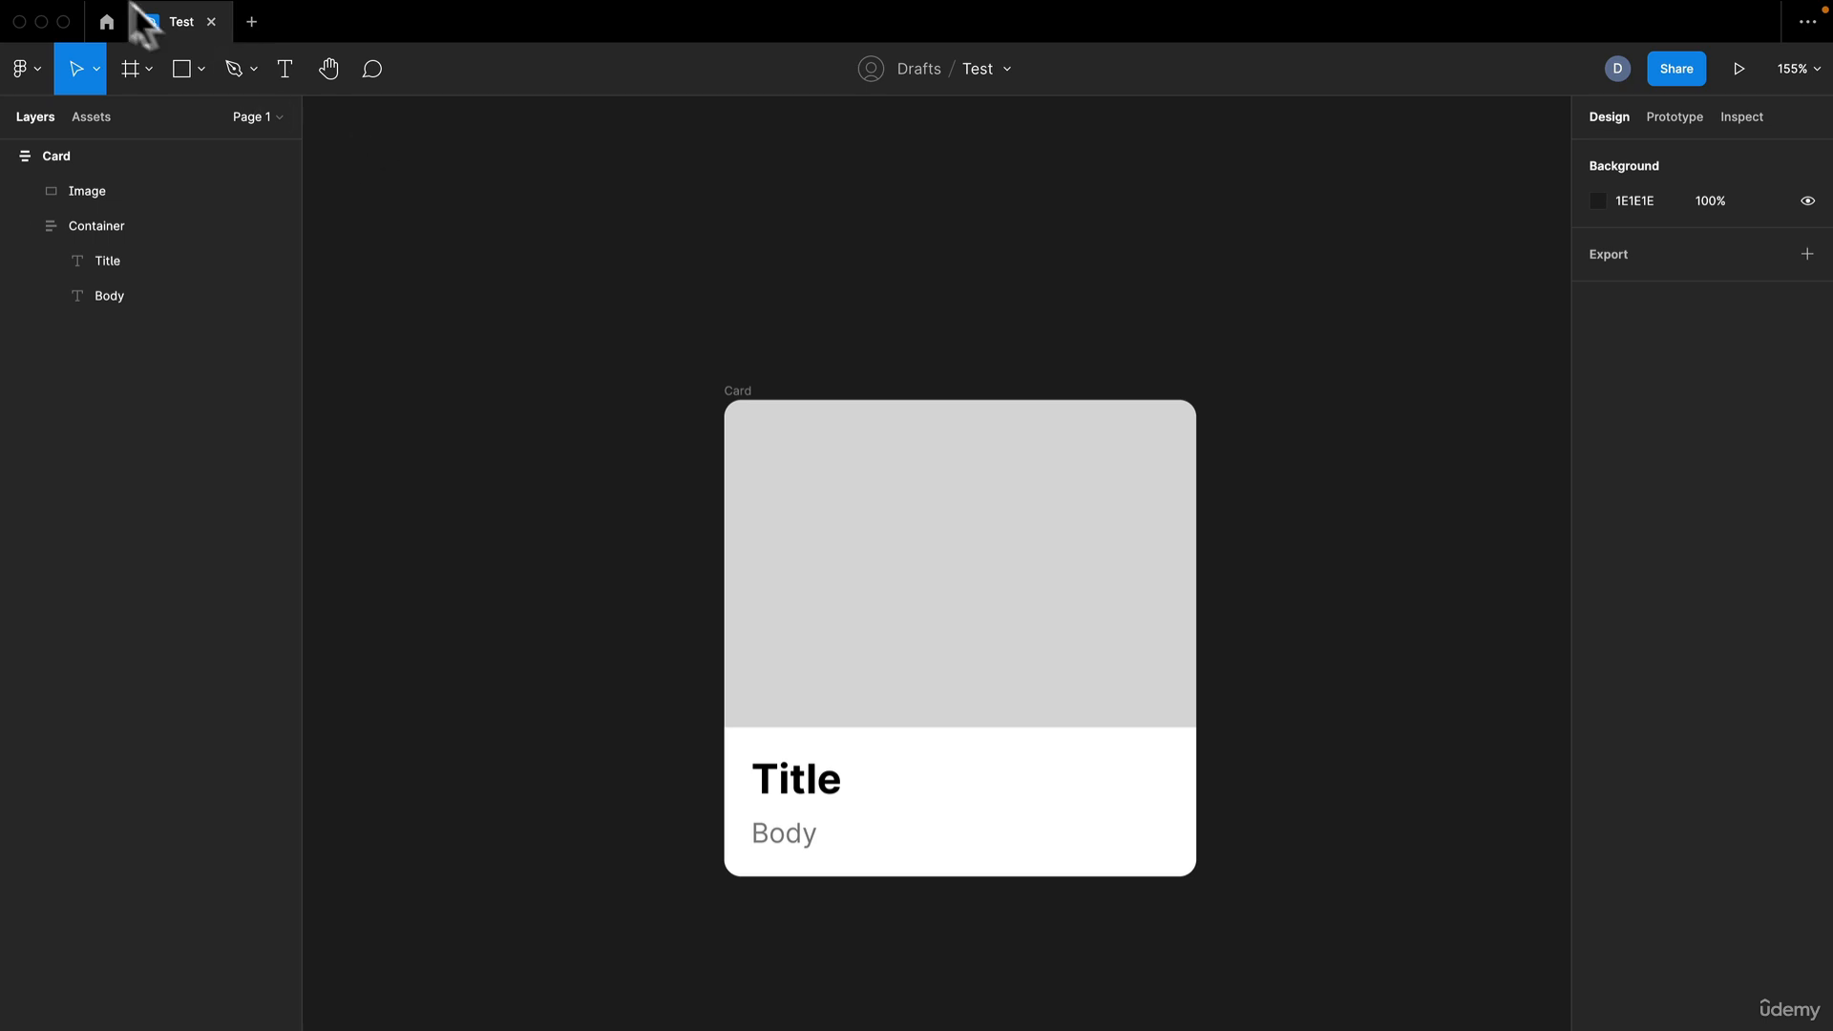
# Search the Community for "Unsplash" and install the Unsplash plugin from the plugin results
pyautogui.click(106, 22)
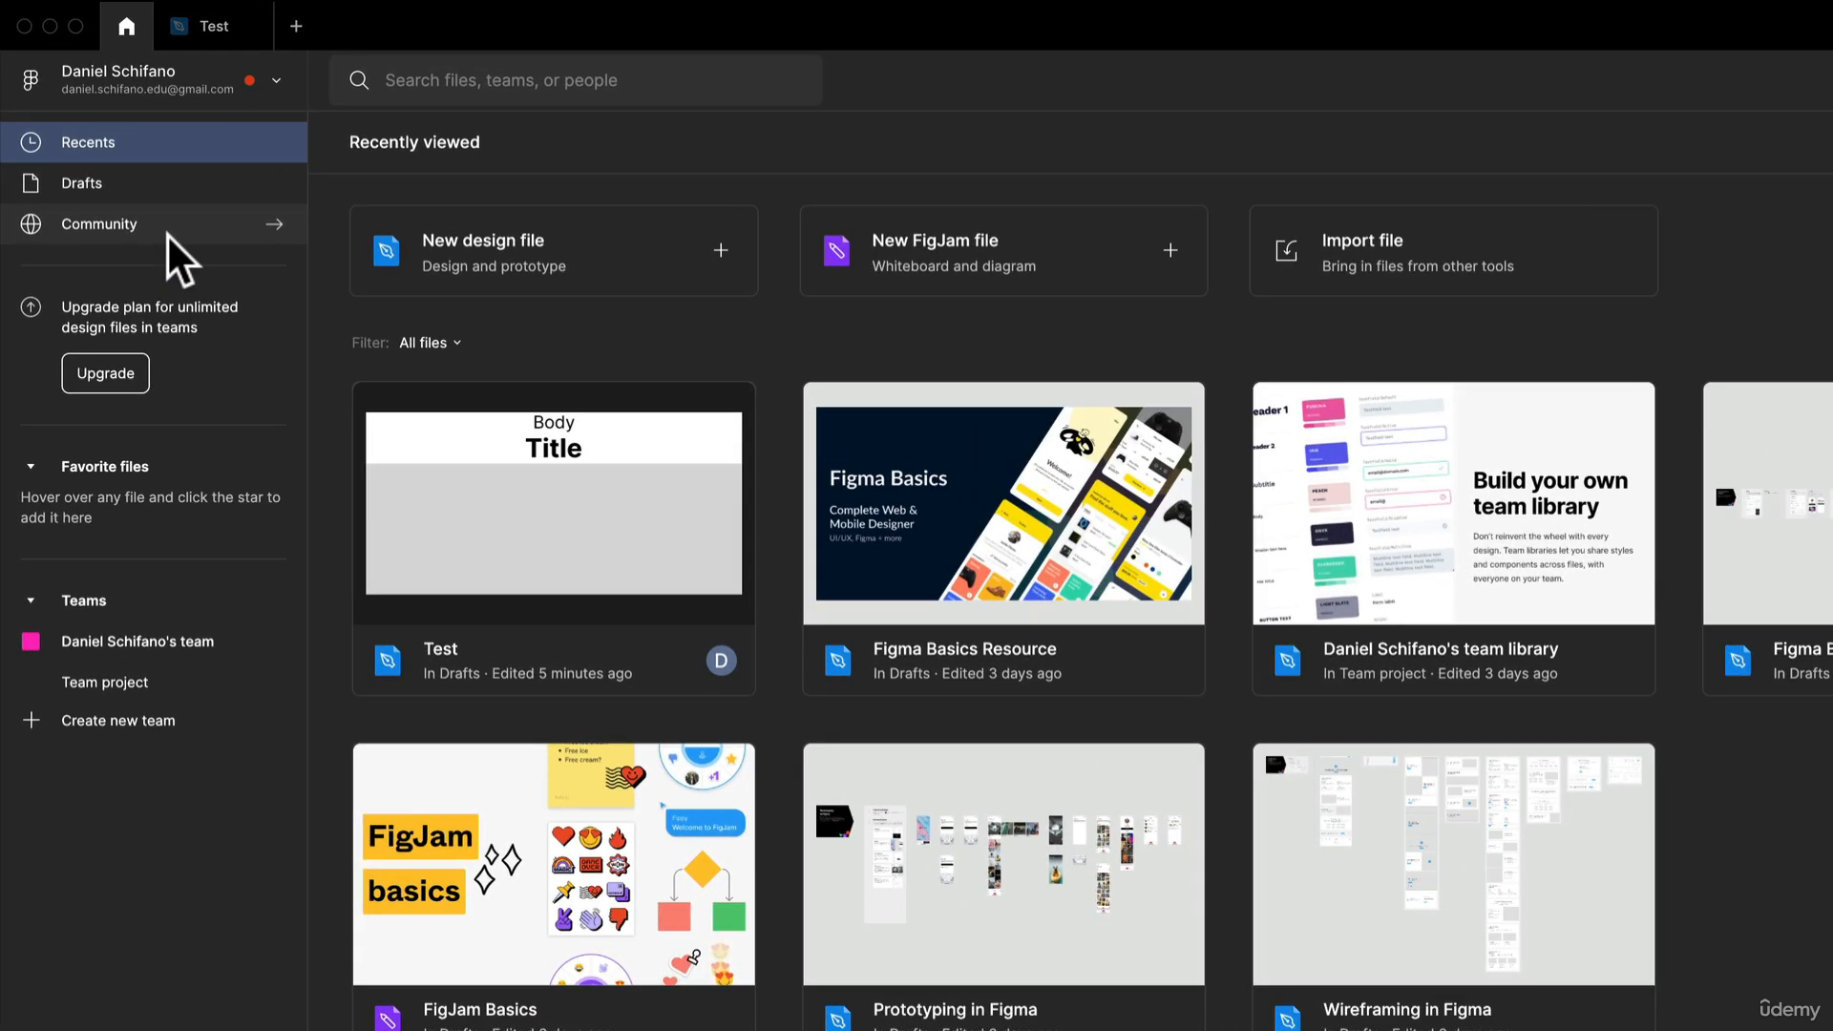
pyautogui.click(166, 233)
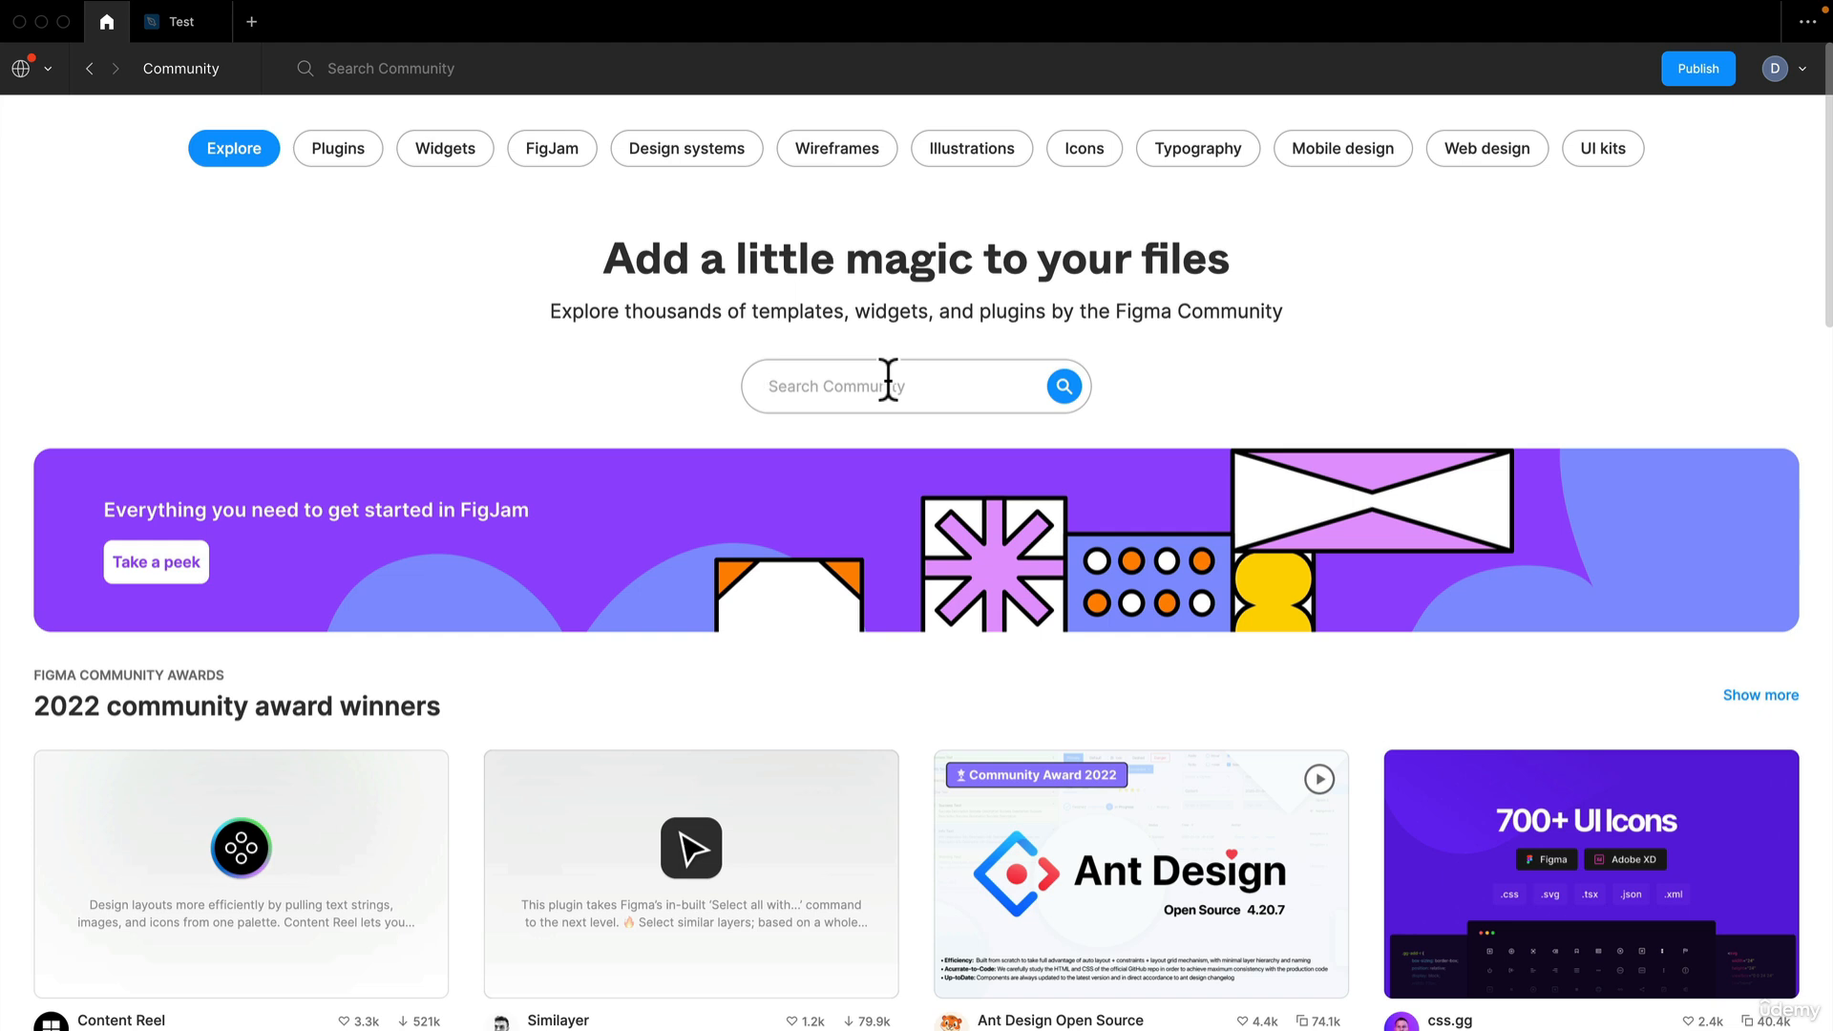
pyautogui.write('Unsplash')
pyautogui.press('Return')
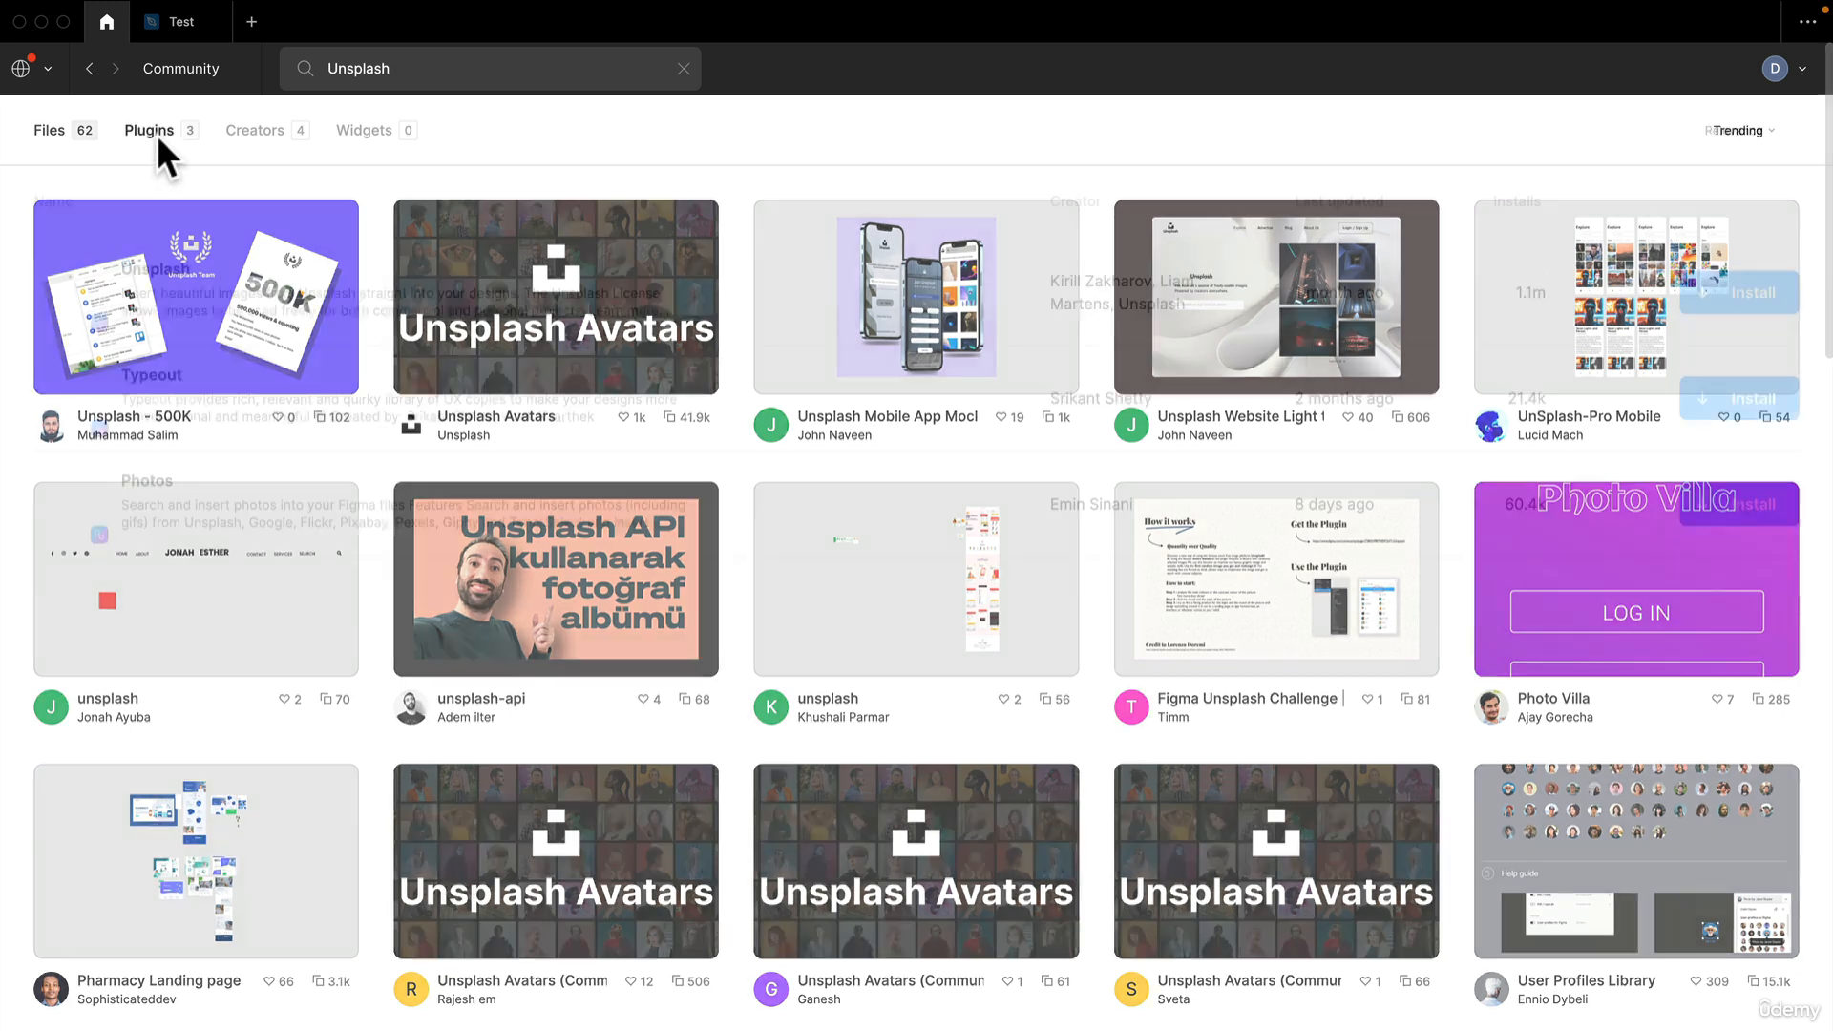
pyautogui.click(157, 134)
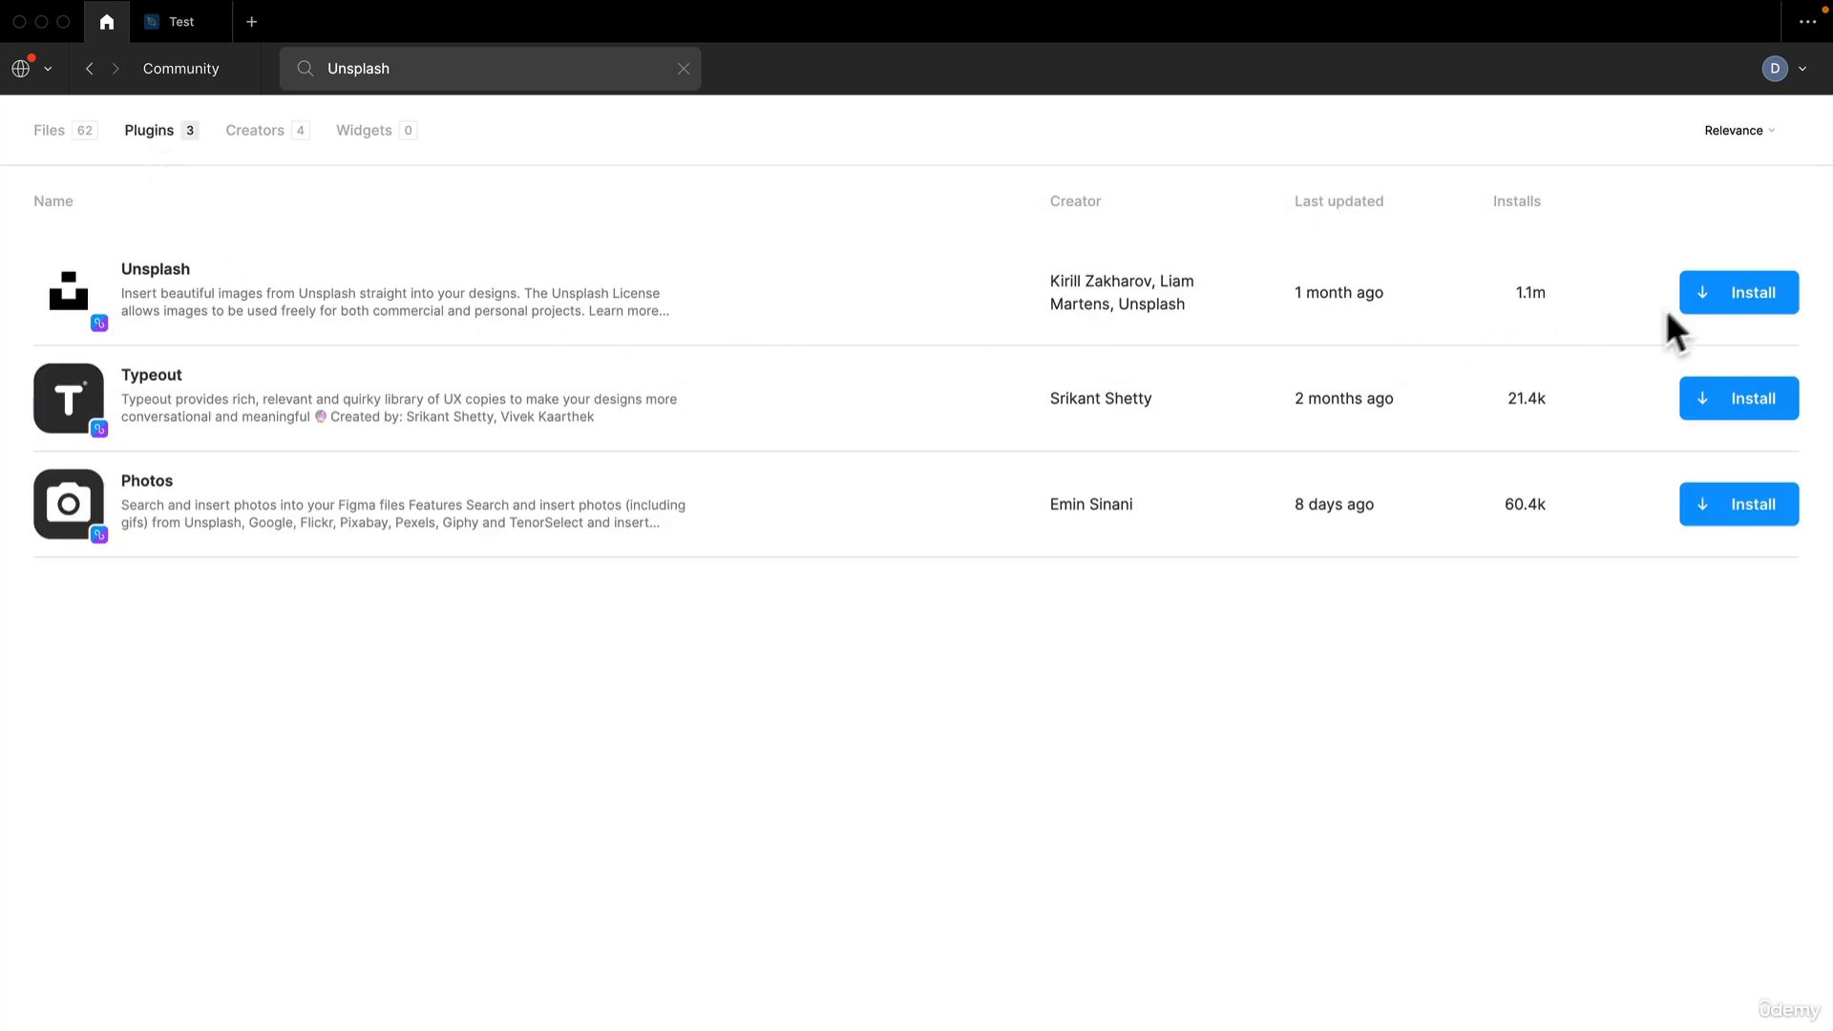
pyautogui.click(1733, 292)
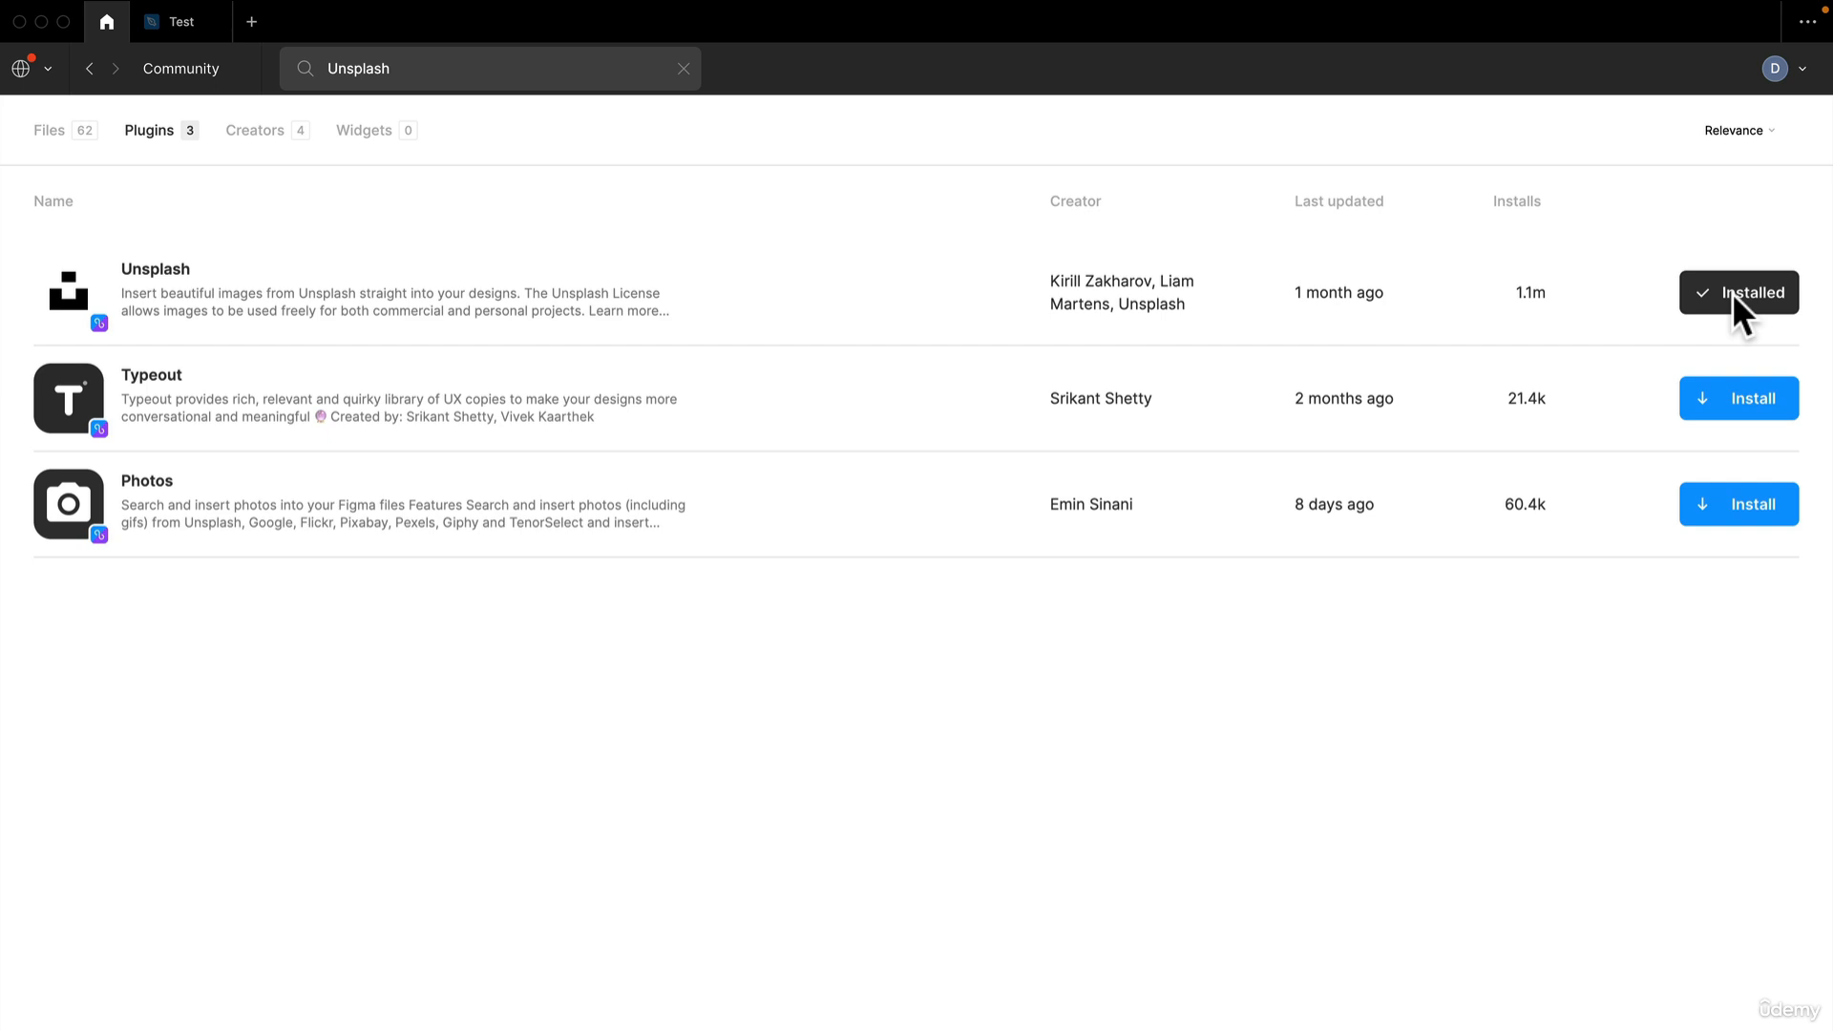
# Open the Unsplash plugin's detail page and review its description, tags and version history
pyautogui.click(164, 271)
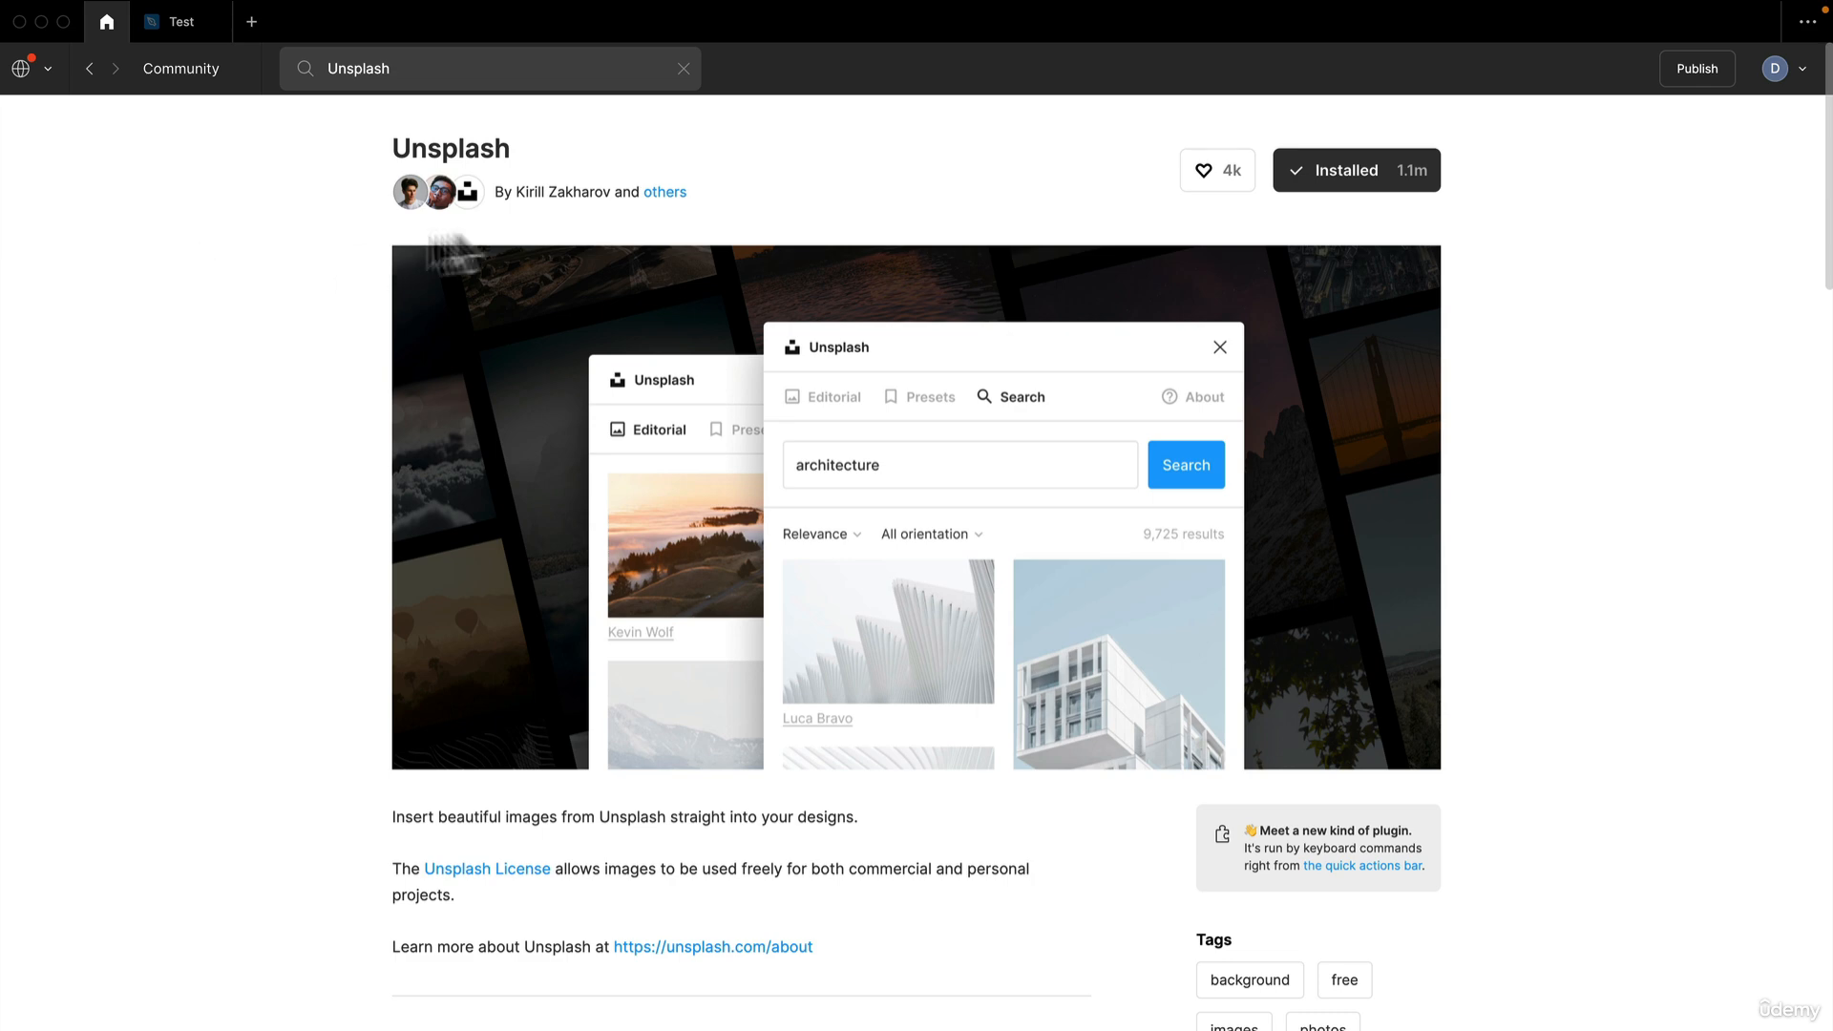
pyautogui.scroll(-3, 960, 324)
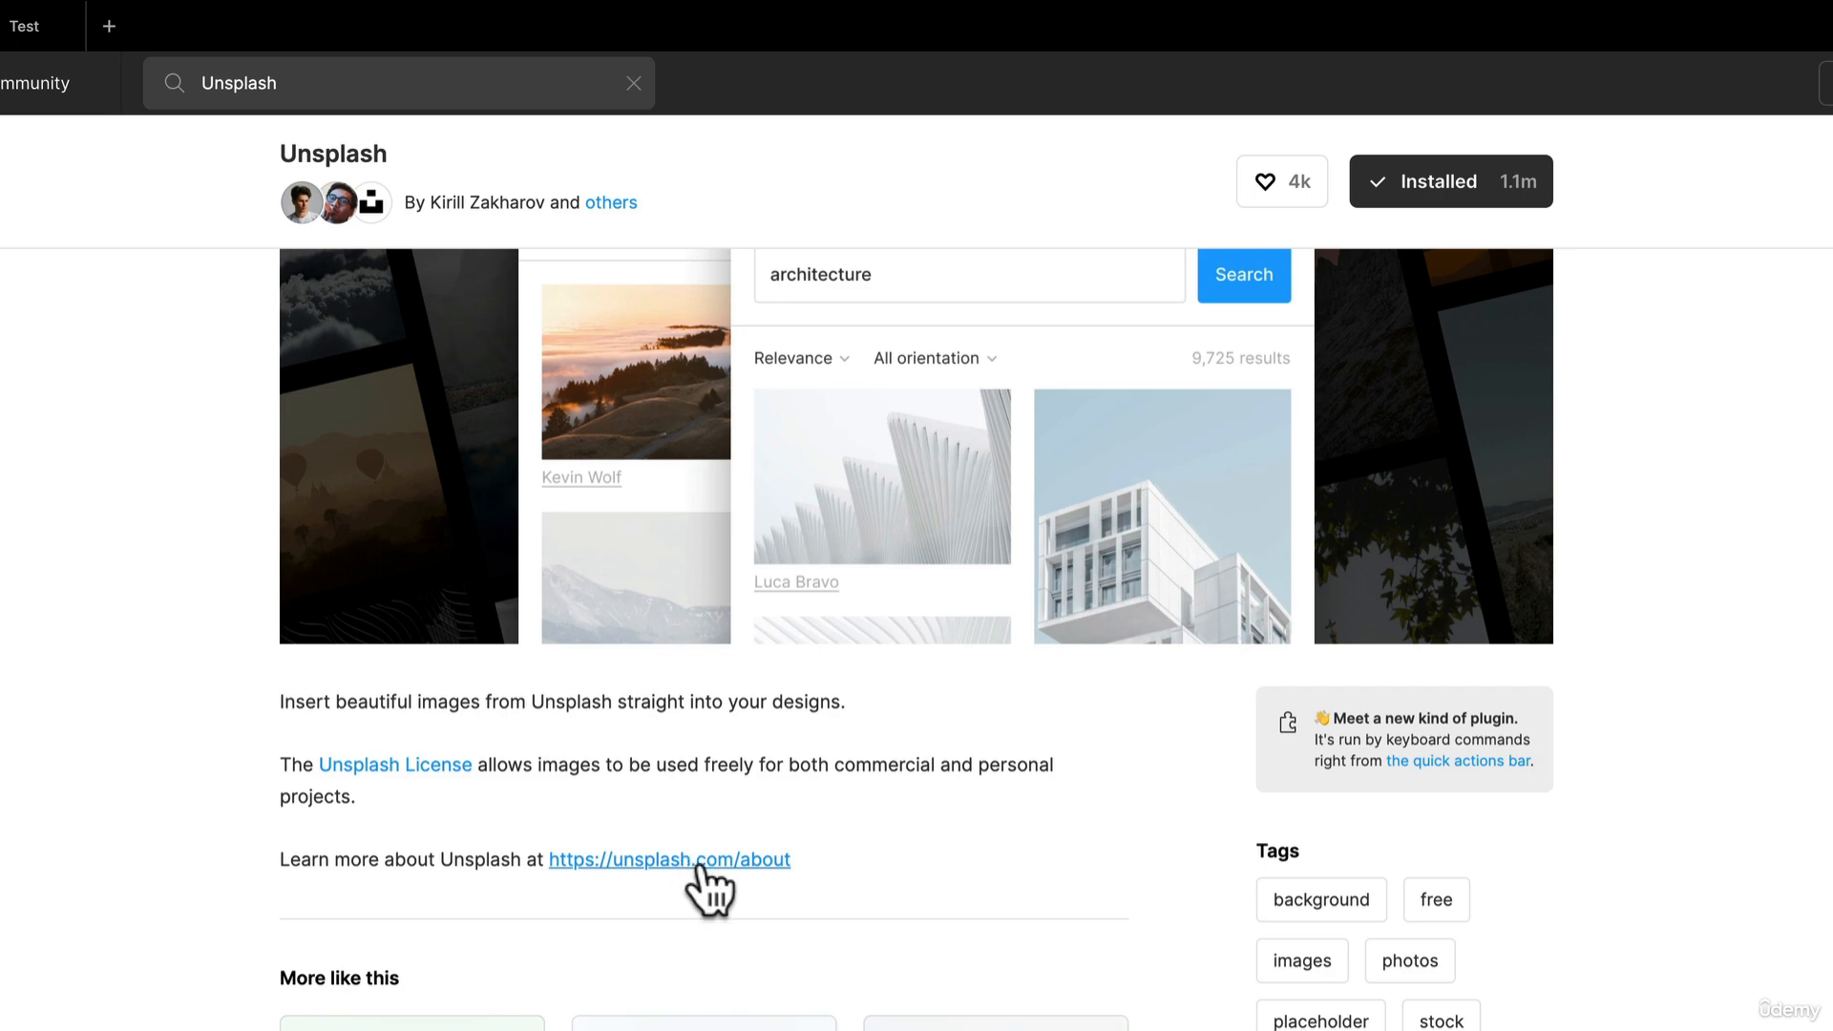
pyautogui.scroll(-5, 859, 850)
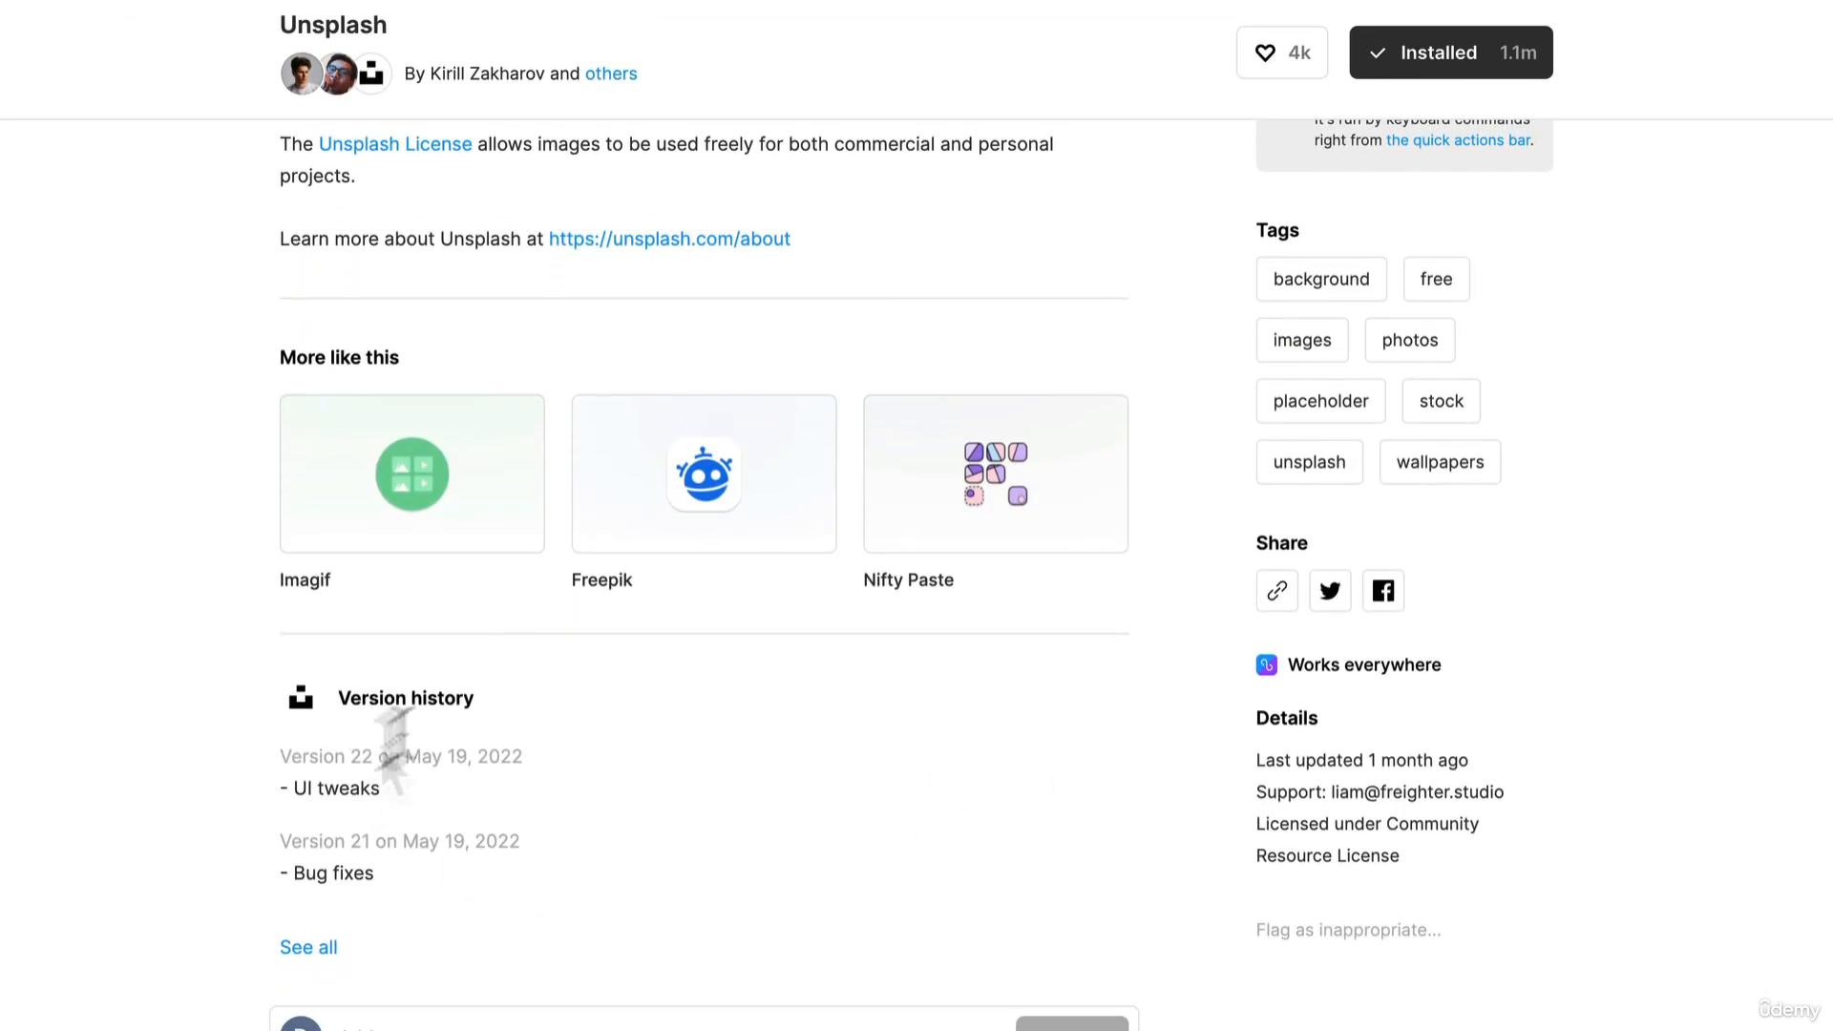
pyautogui.scroll(7, 989, 748)
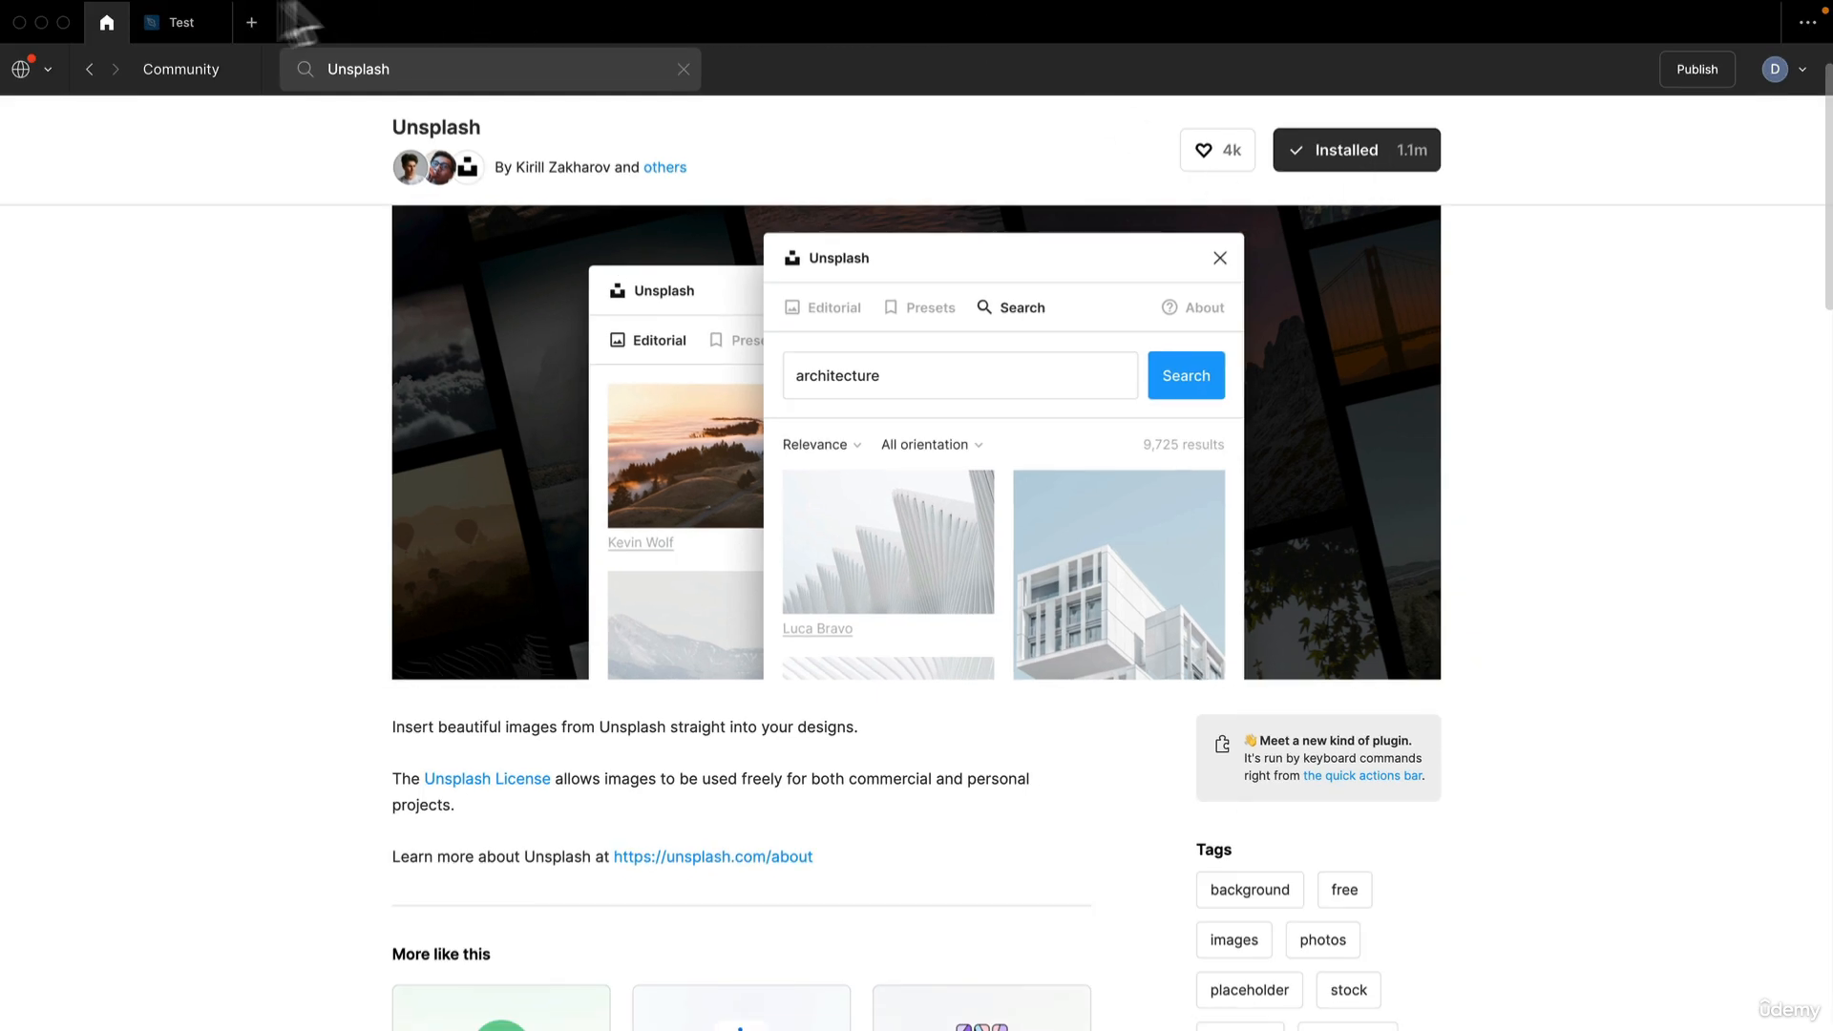
# Return to the Test design file and check which installed plugins can be run from the canvas
pyautogui.click(151, 24)
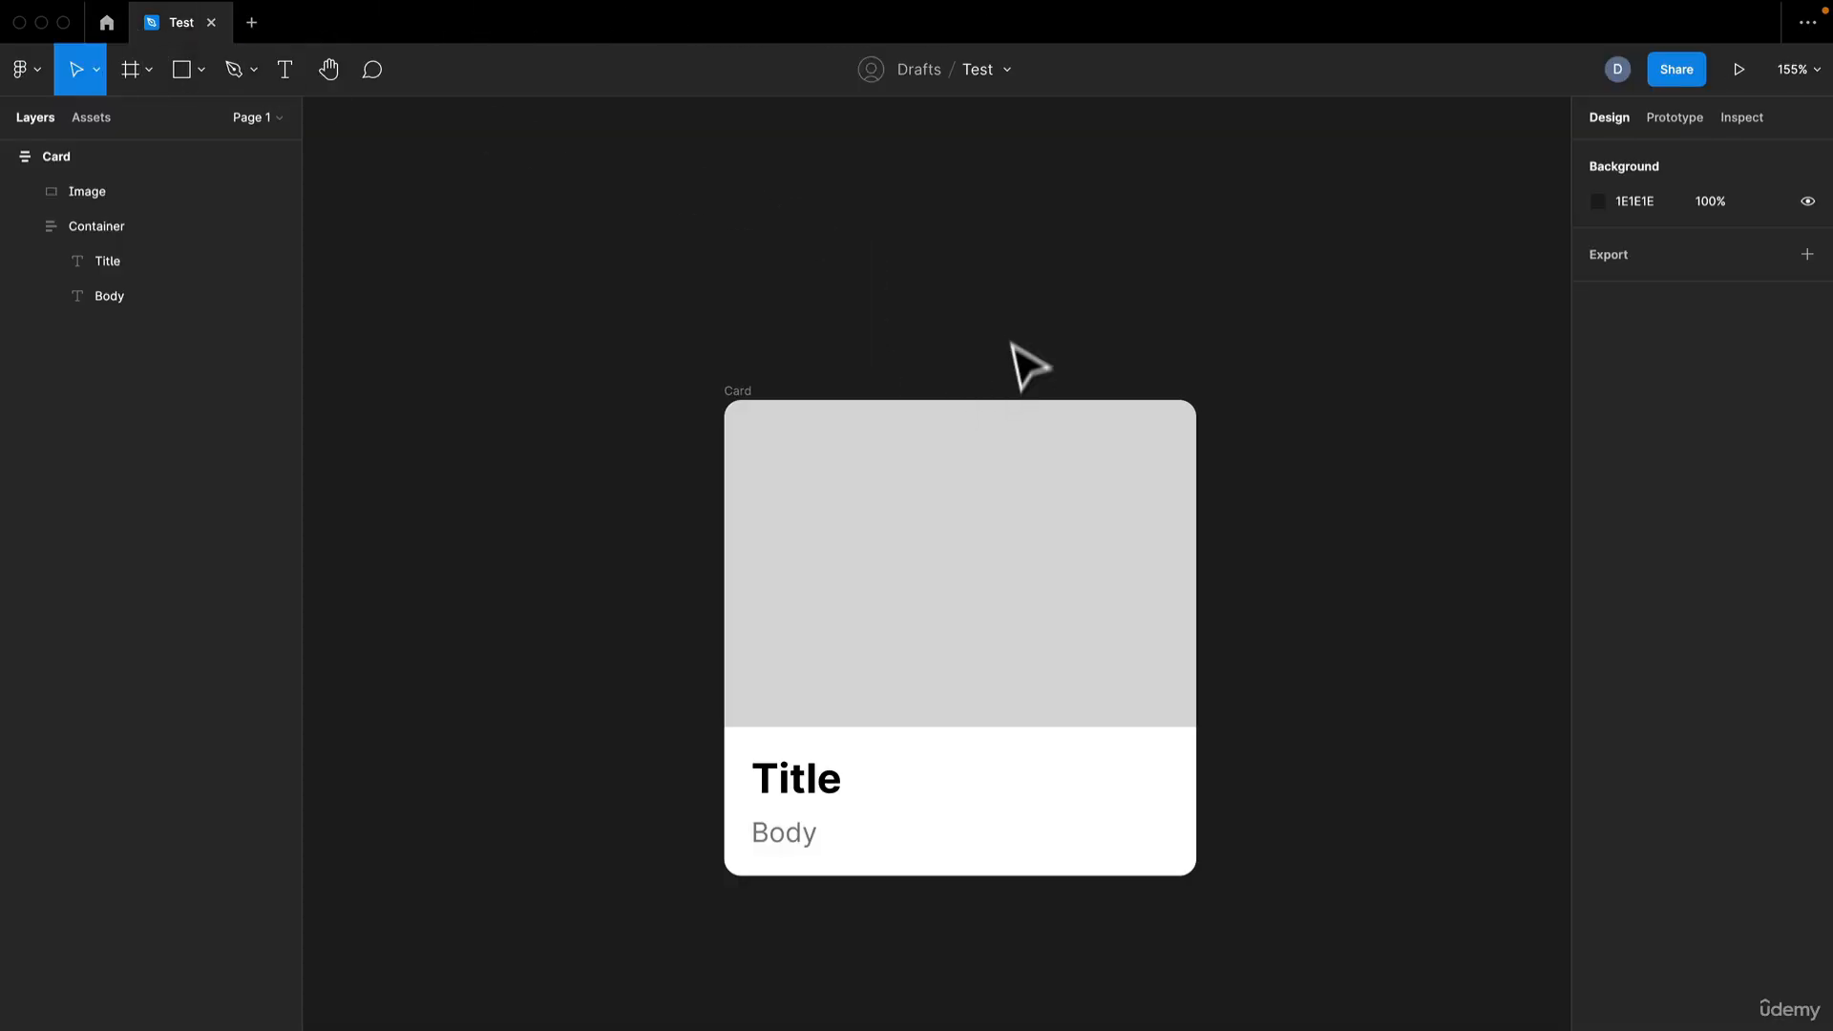
pyautogui.rightClick(955, 279)
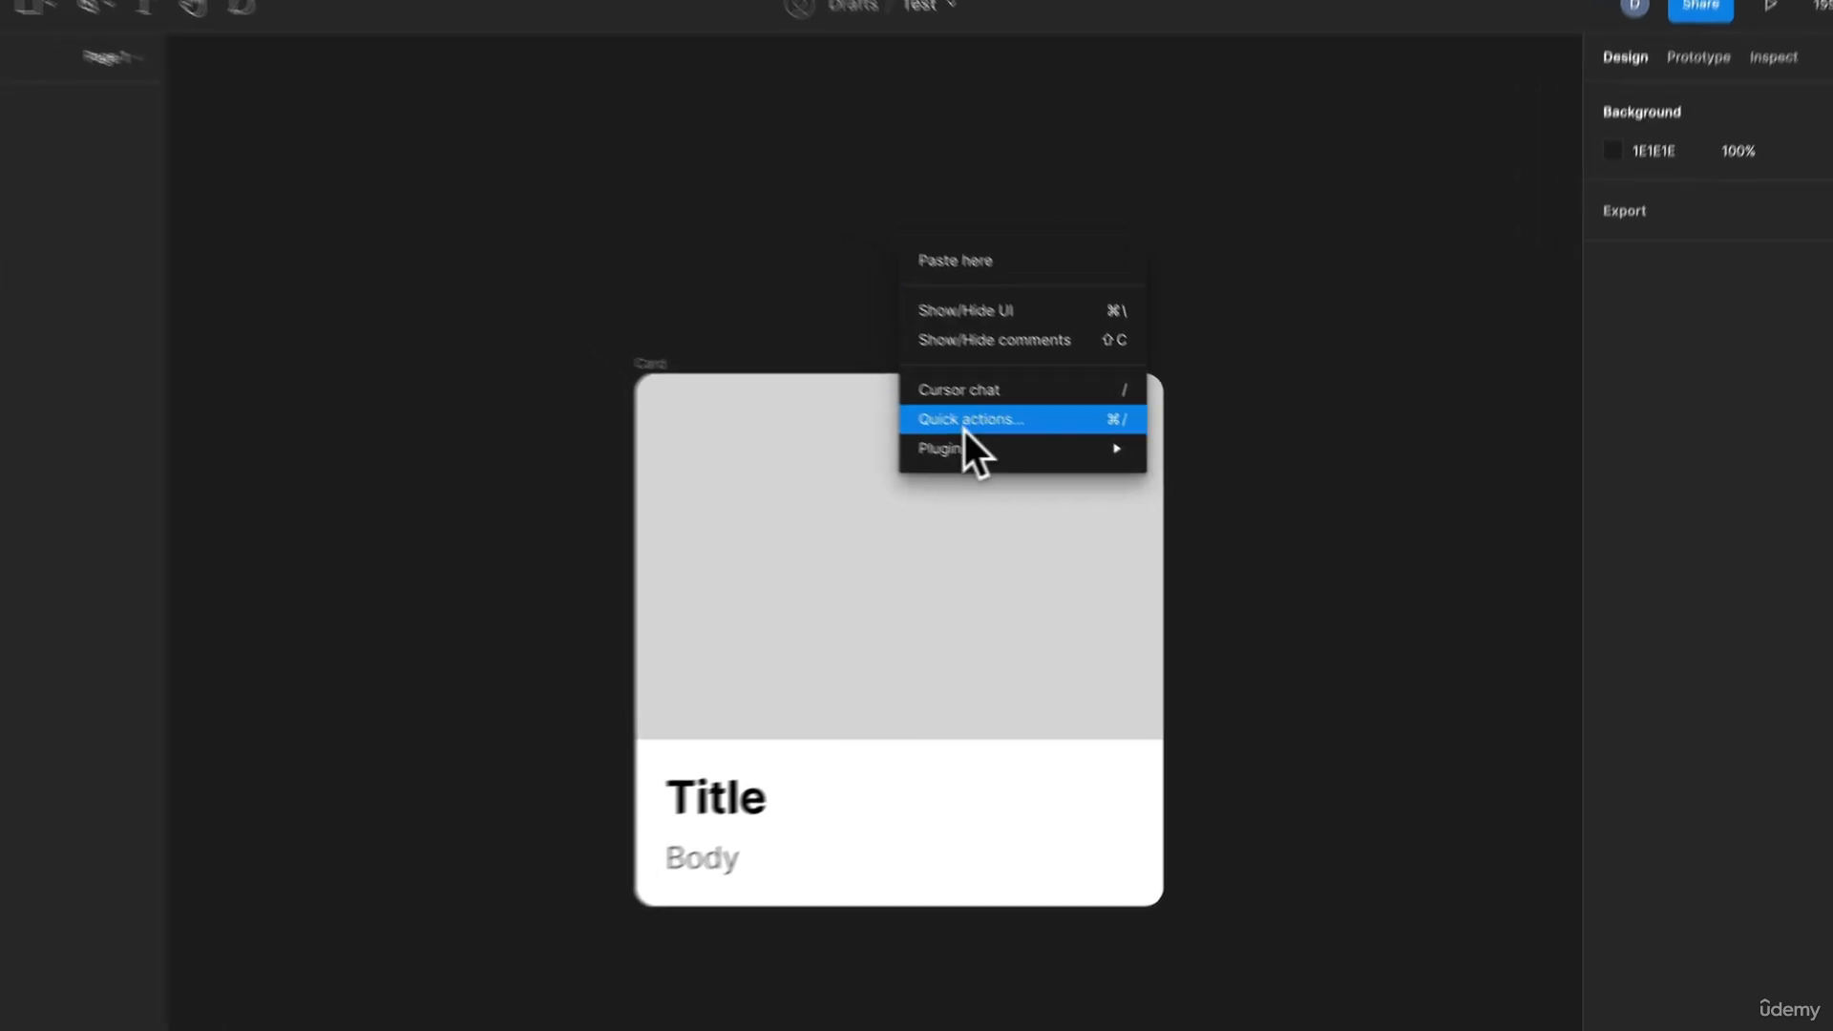
pyautogui.moveTo(993, 467)
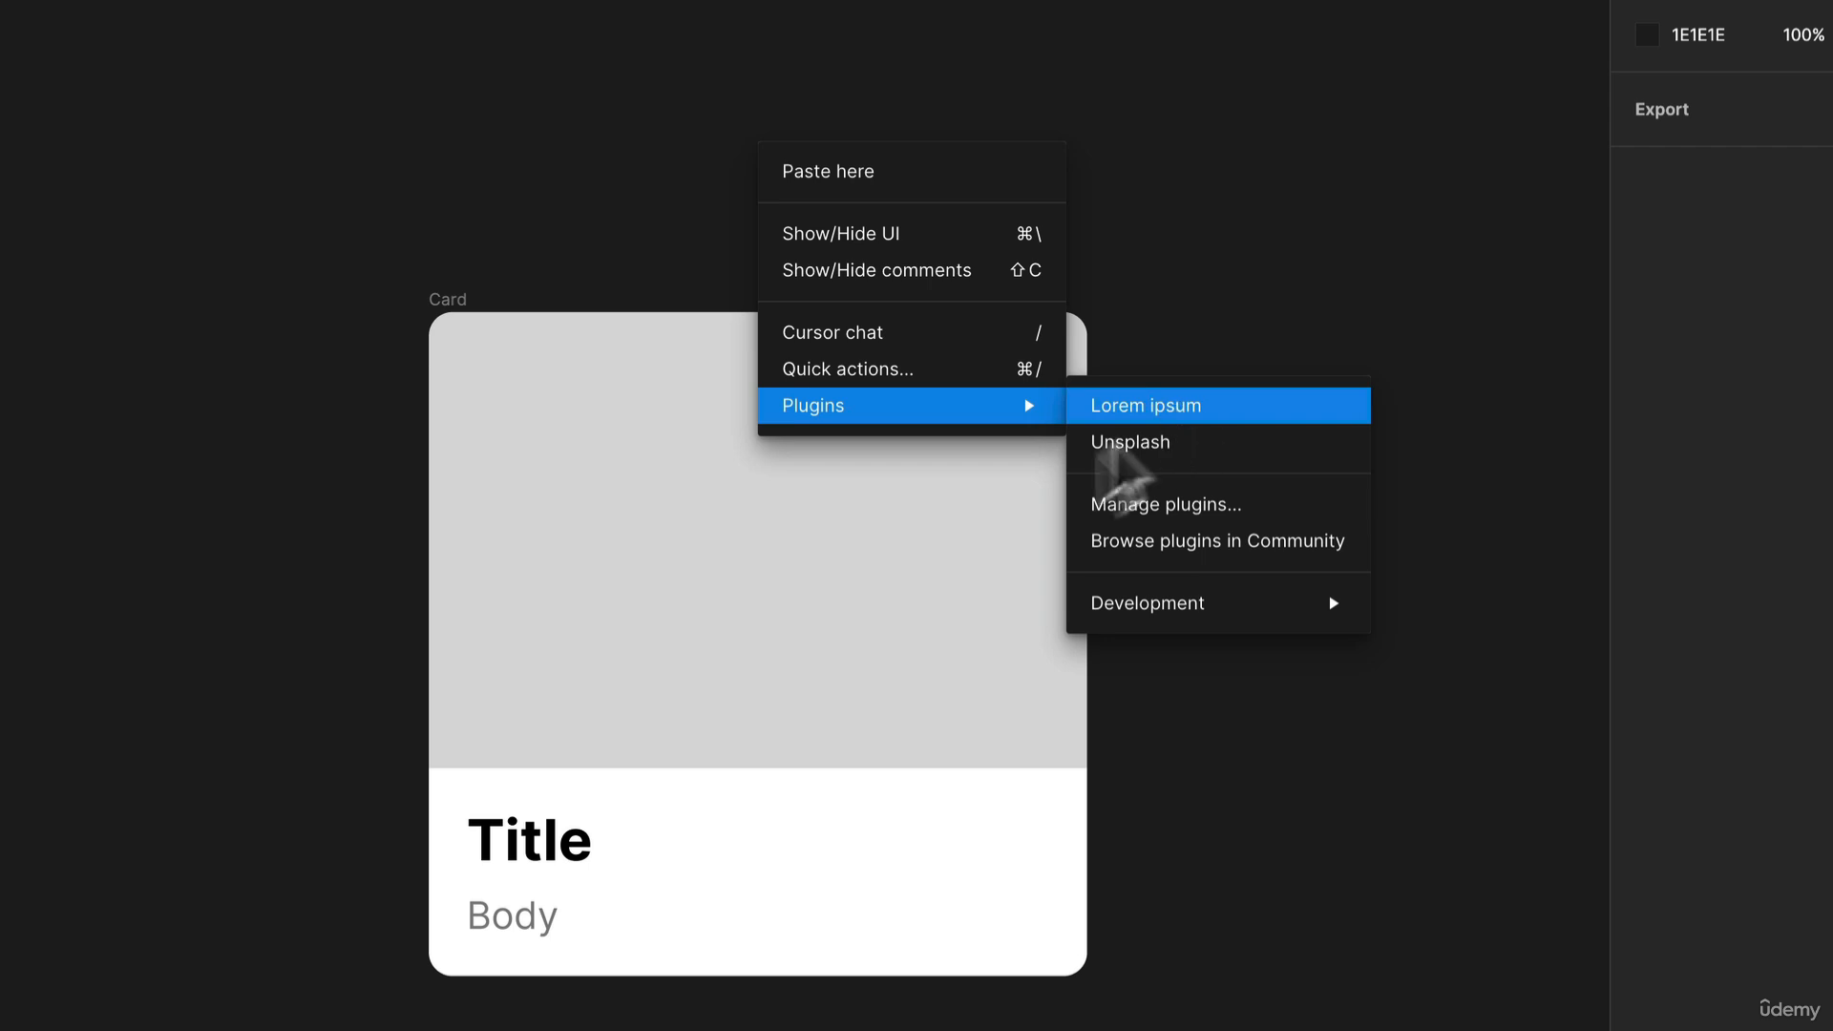
pyautogui.click(554, 853)
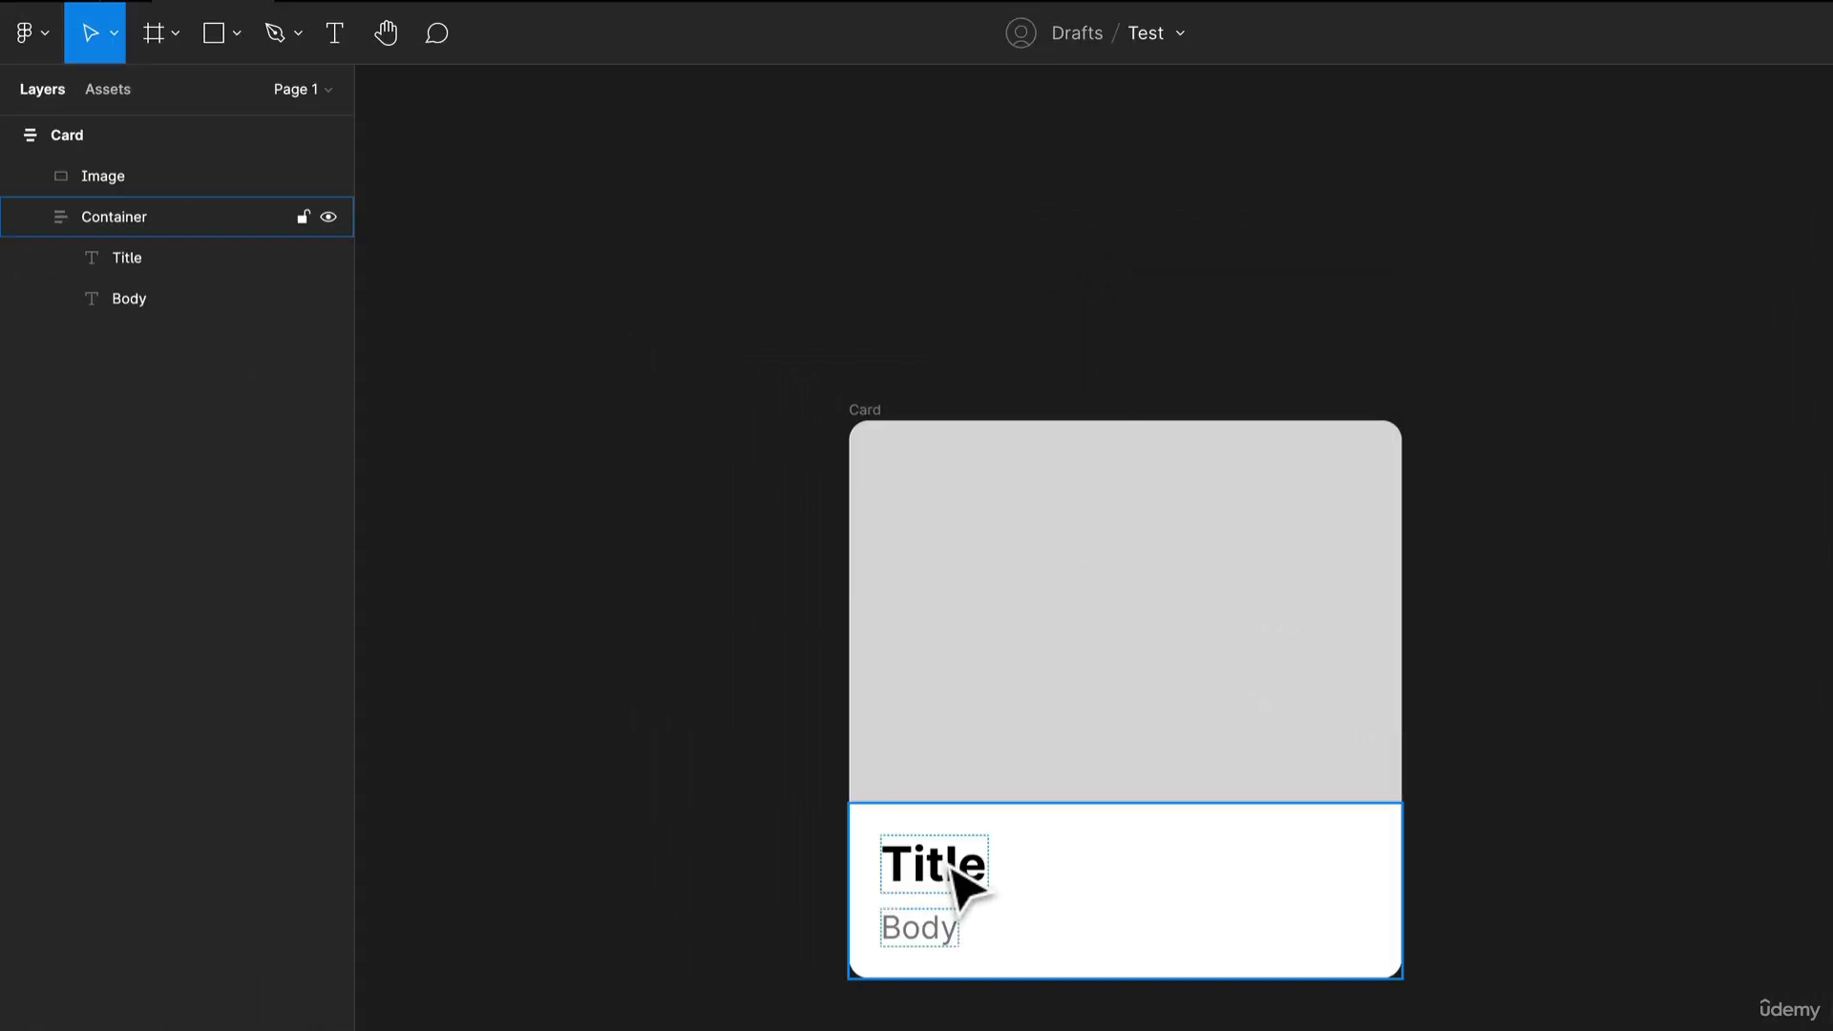
# Launch the Lorem ipsum plugin on the card's Title text and move the plugin window beside the card
pyautogui.click(945, 870)
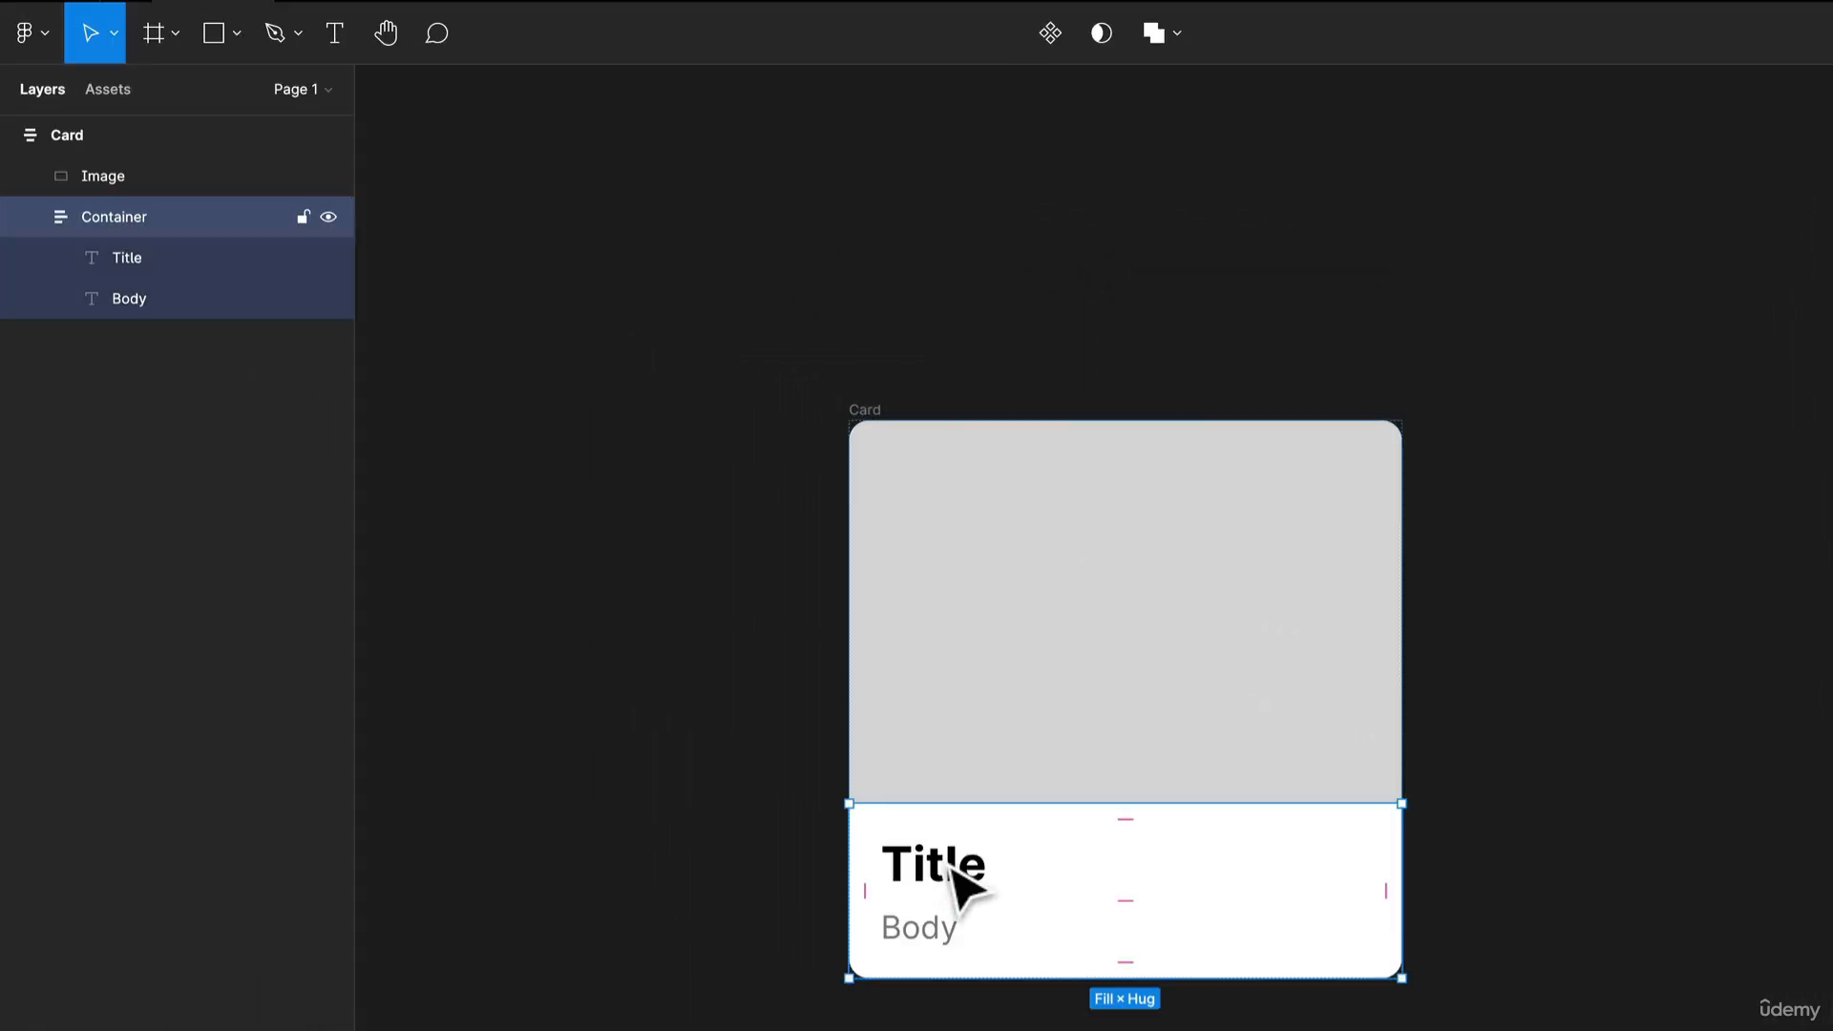
pyautogui.doubleClick(935, 865)
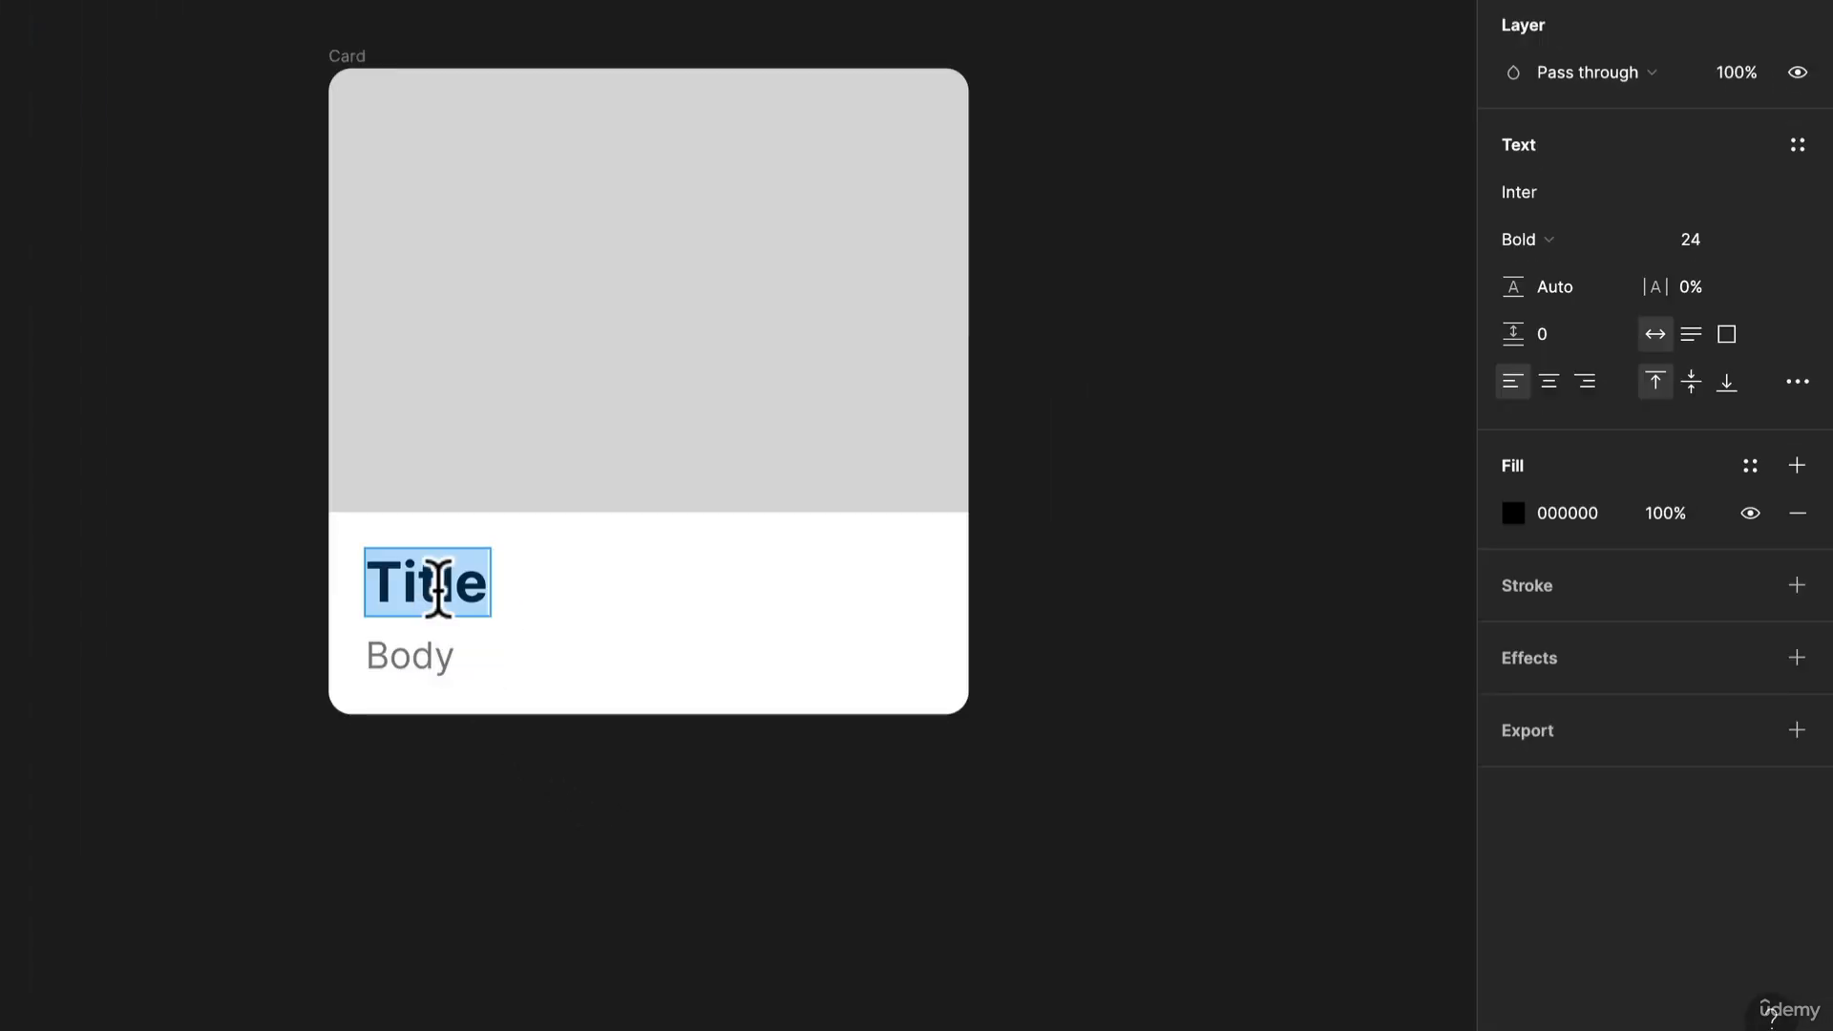
pyautogui.rightClick(411, 584)
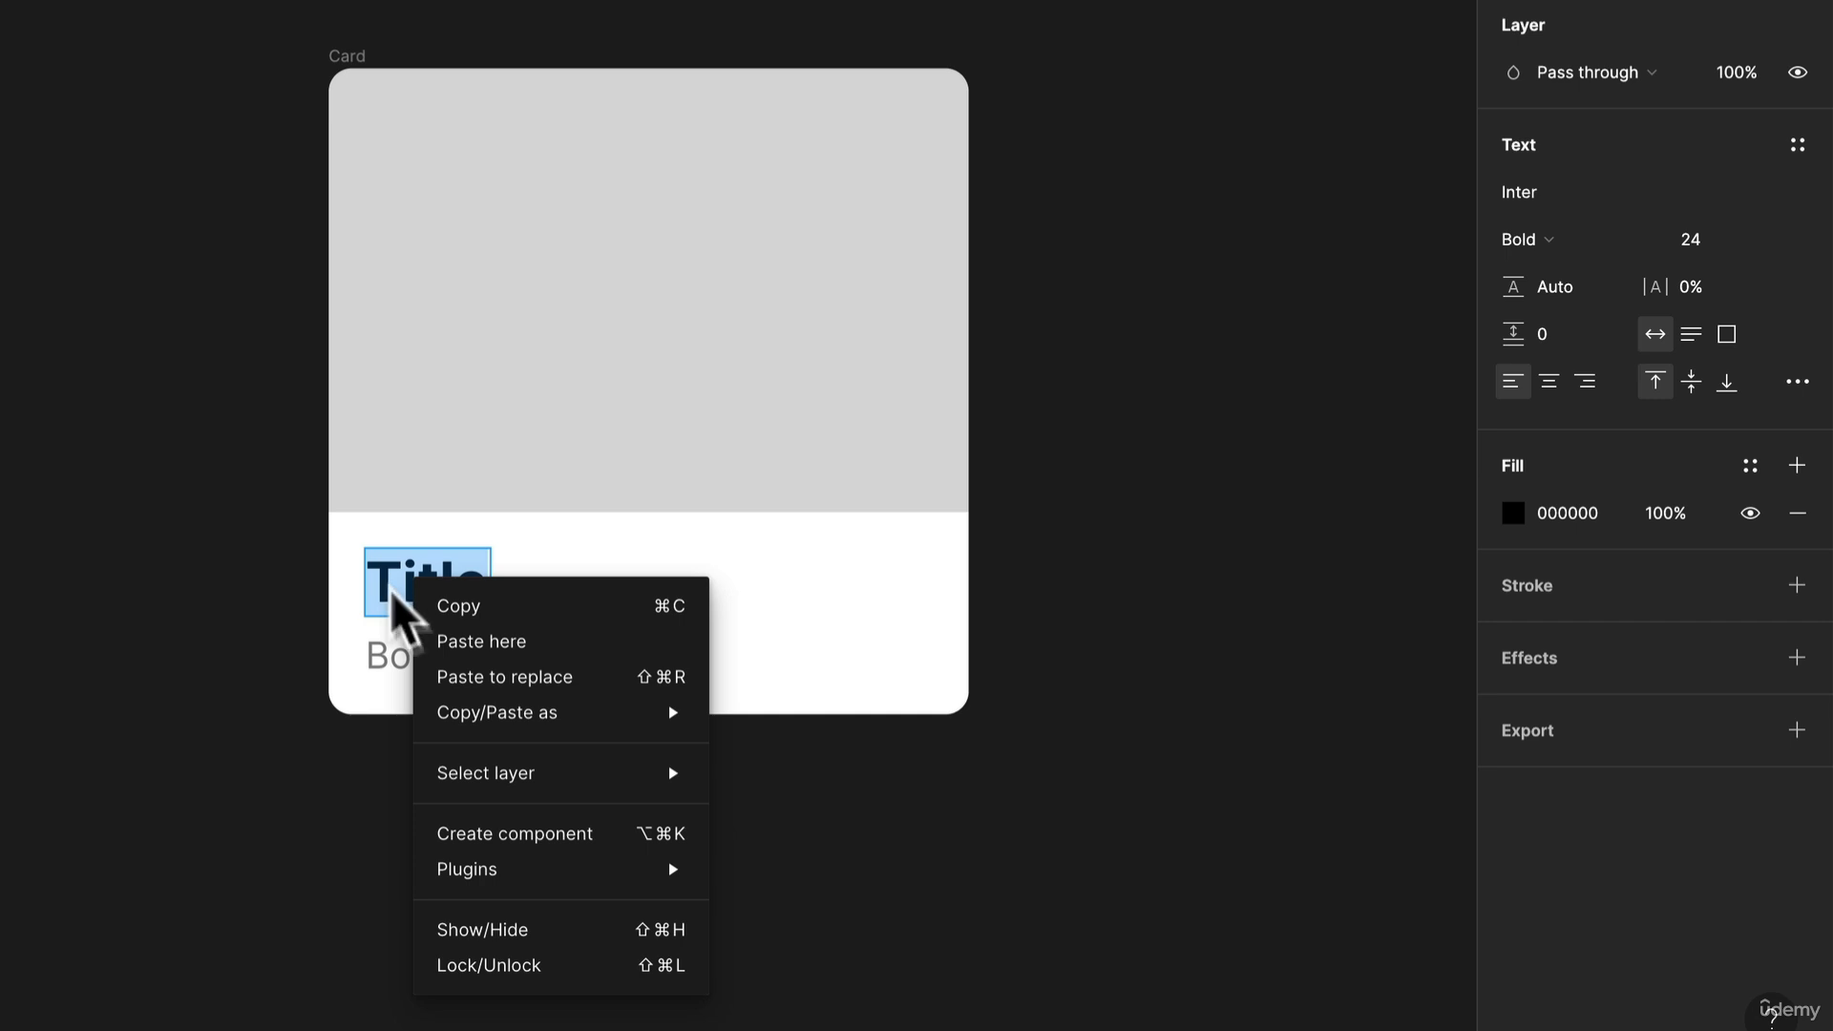
pyautogui.moveTo(544, 868)
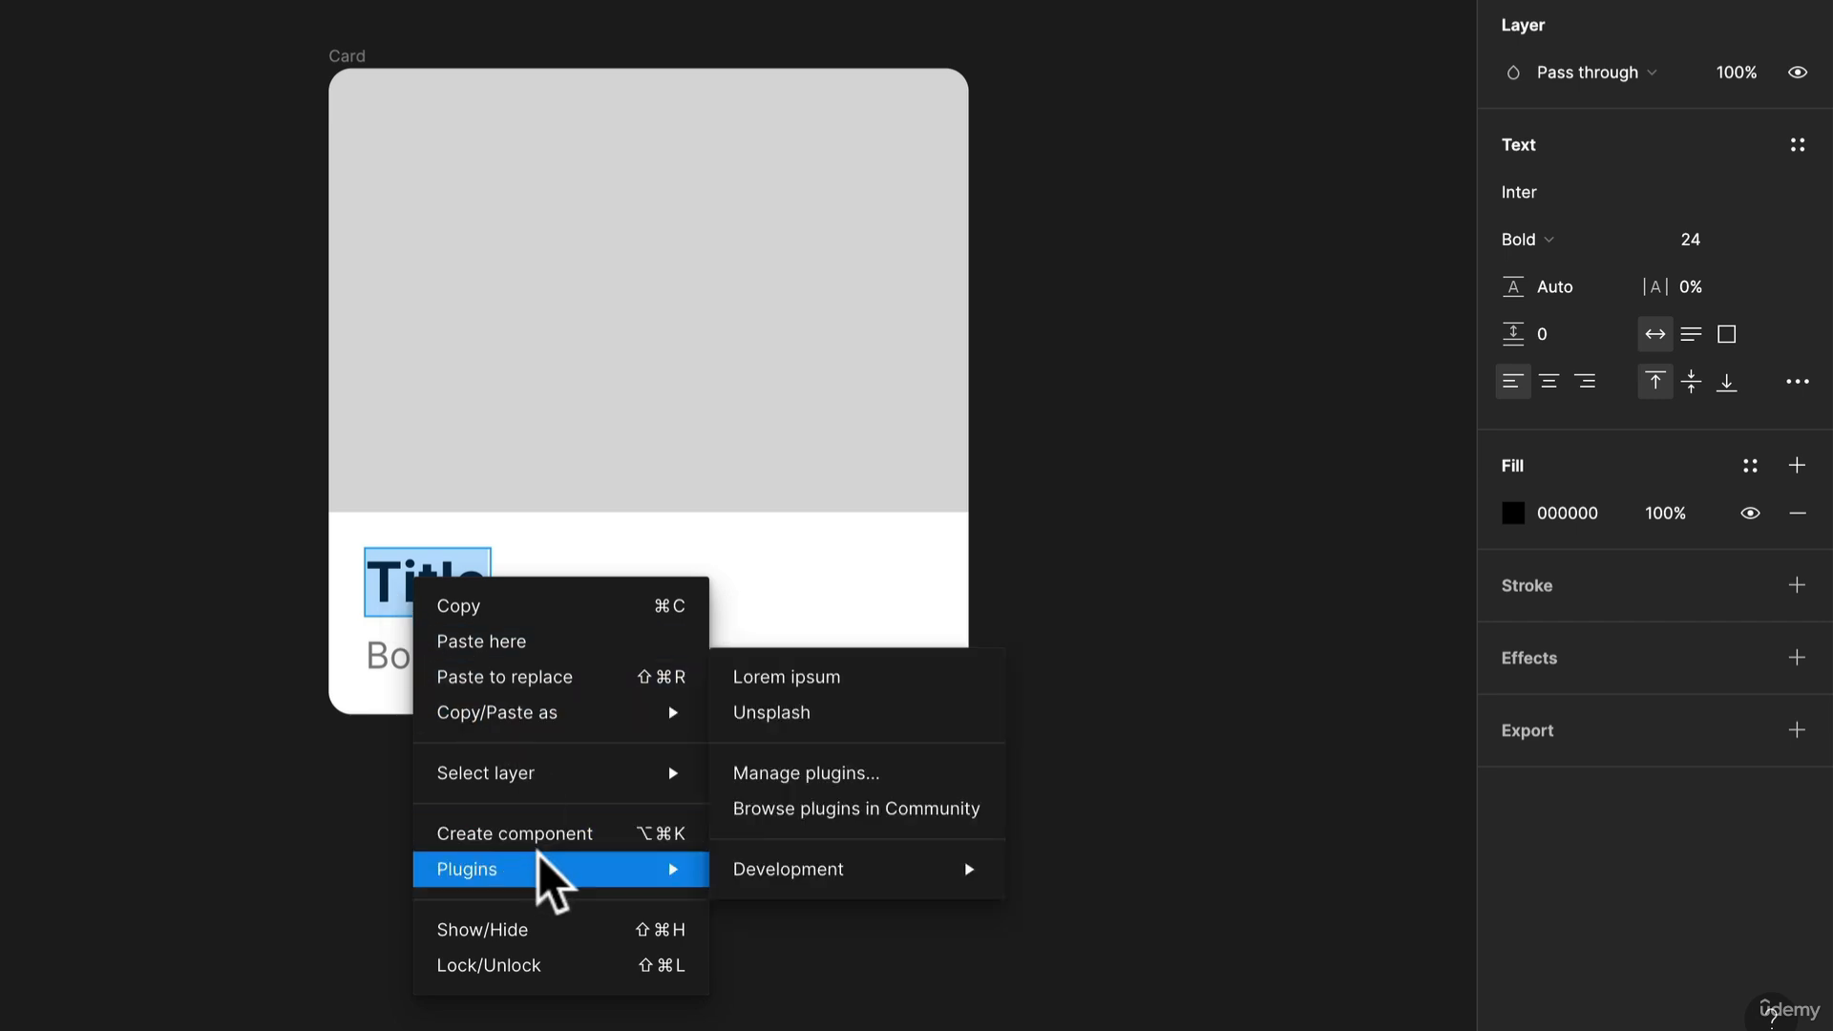
pyautogui.click(812, 680)
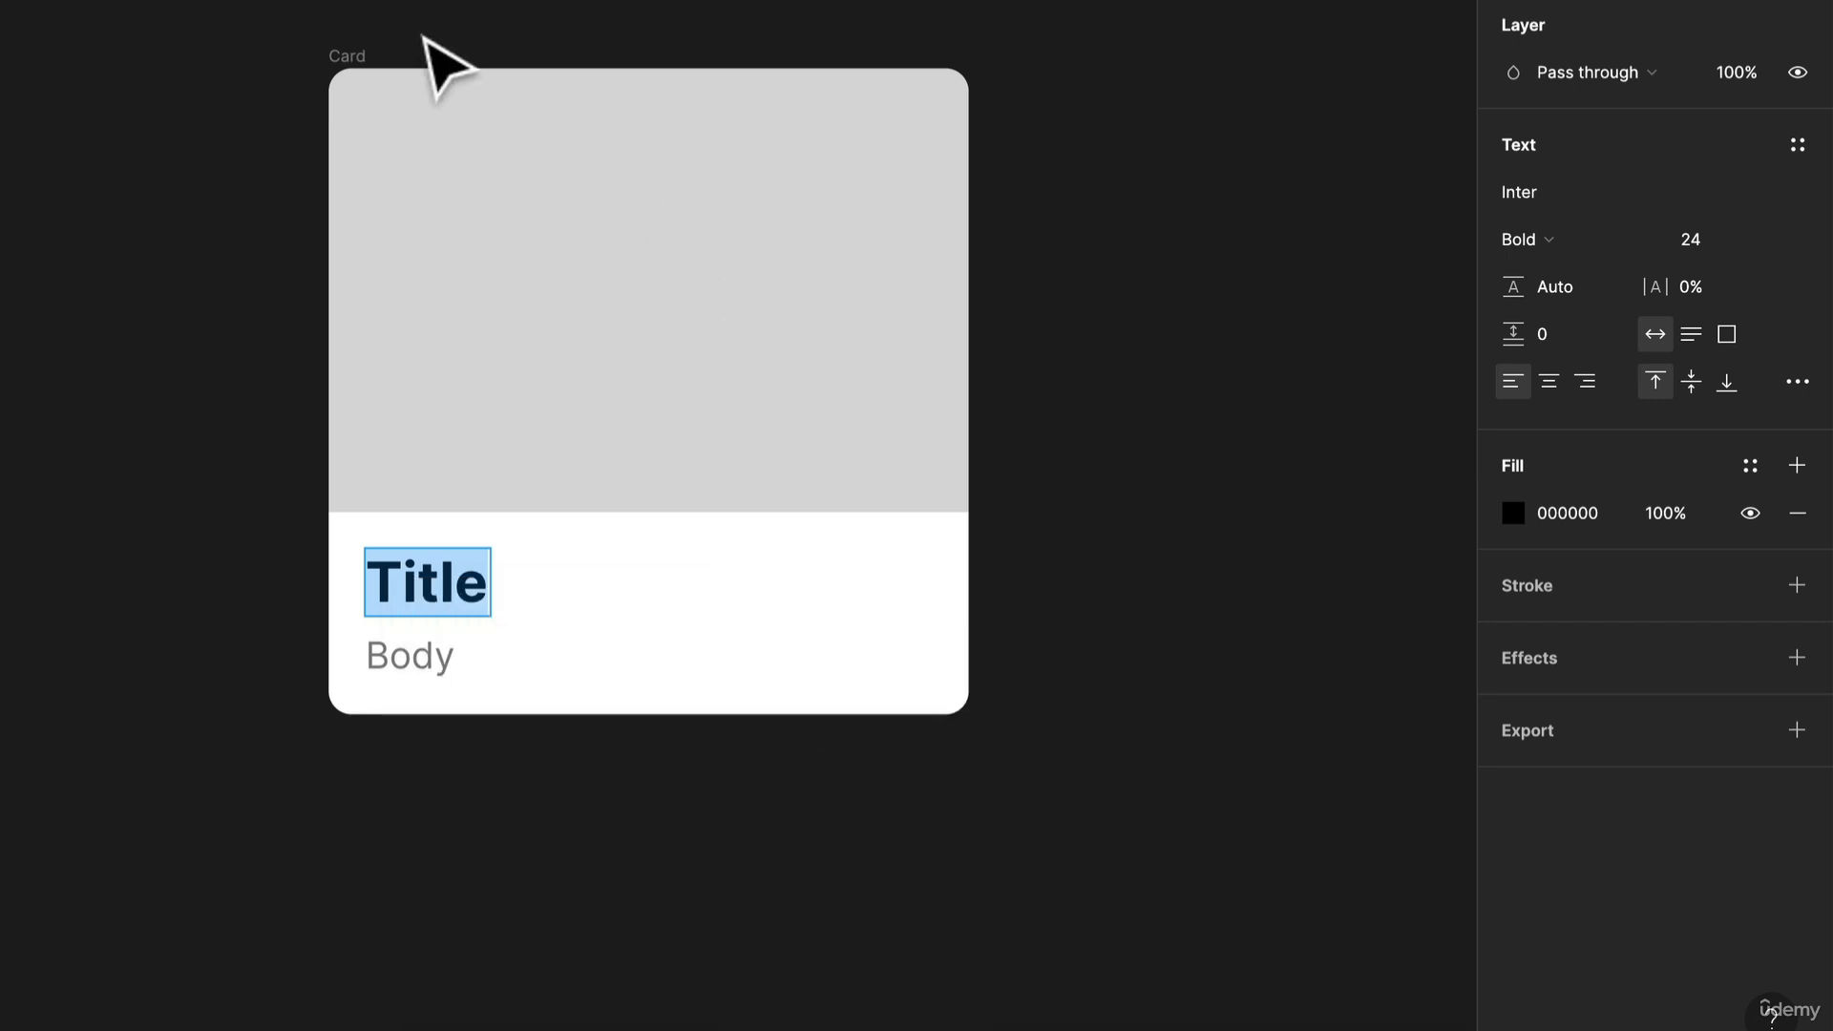
pyautogui.moveTo(1212, 453); pyautogui.dragTo(1232, 110)
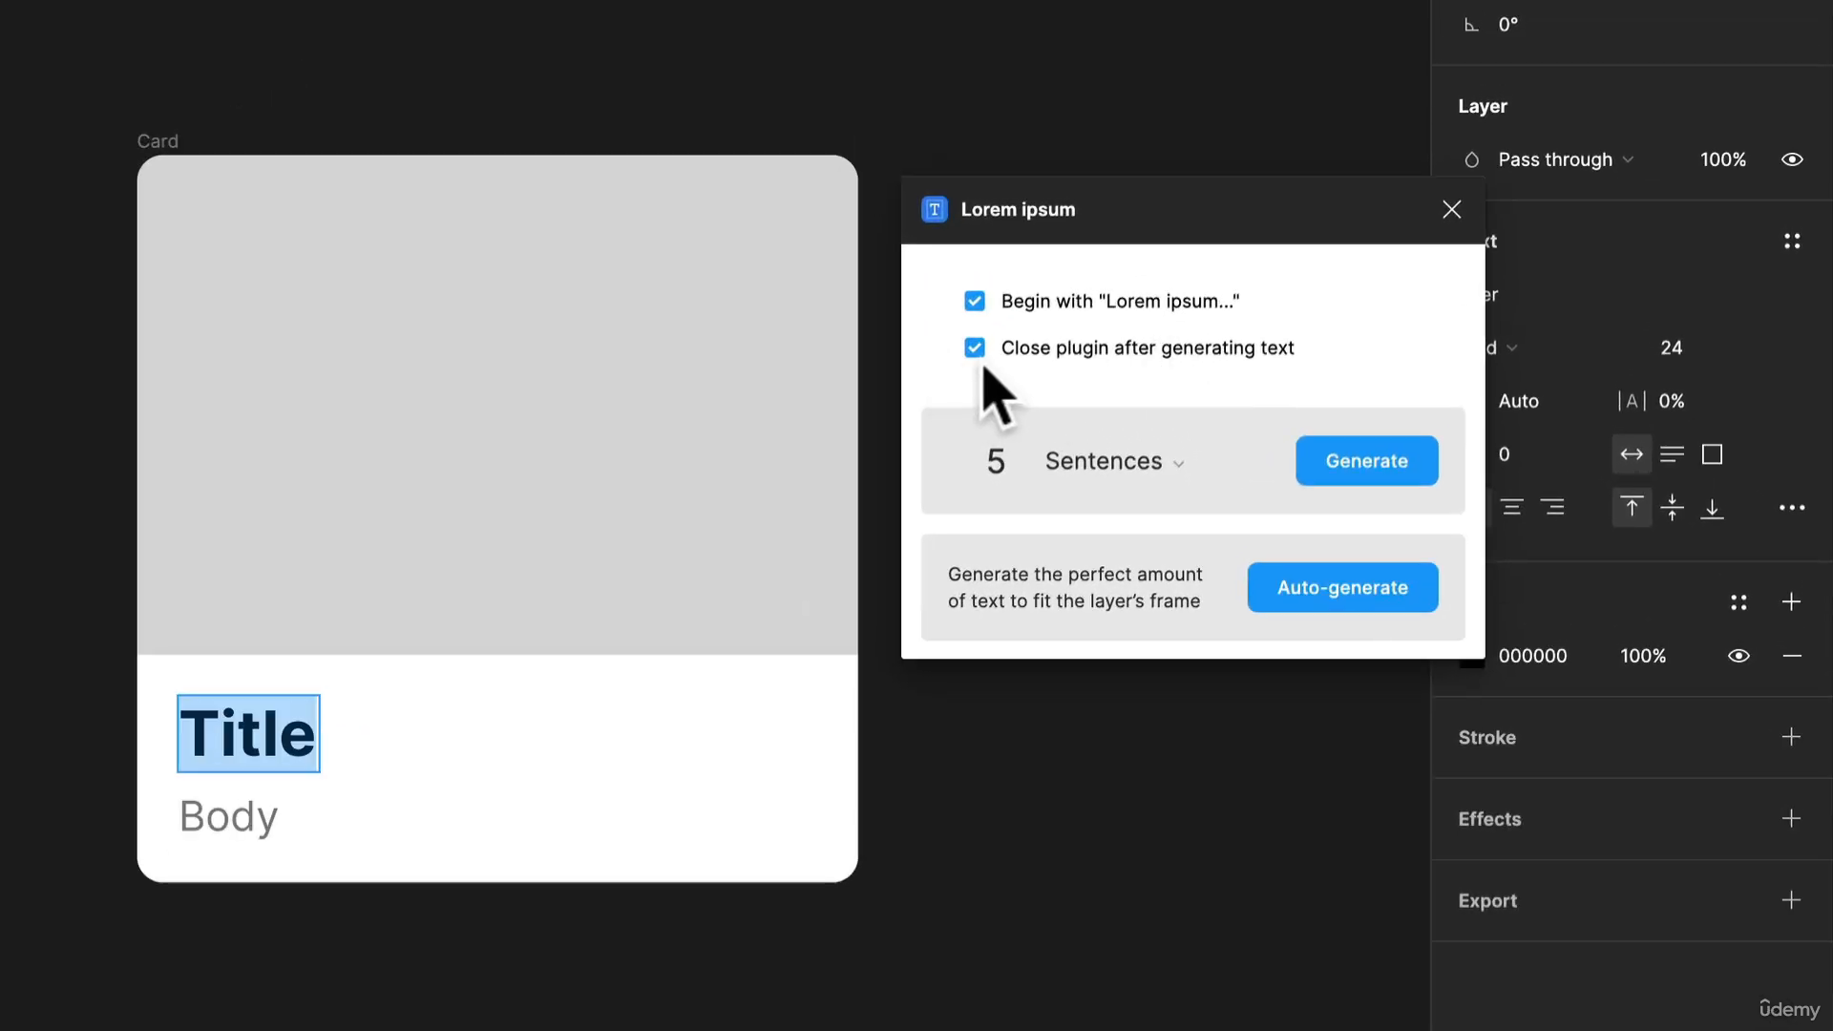
# Turn off both the "Lorem ipsum..." opening and closing the plugin after generating, and generate 2 words for the title
pyautogui.click(980, 350)
pyautogui.click(975, 301)
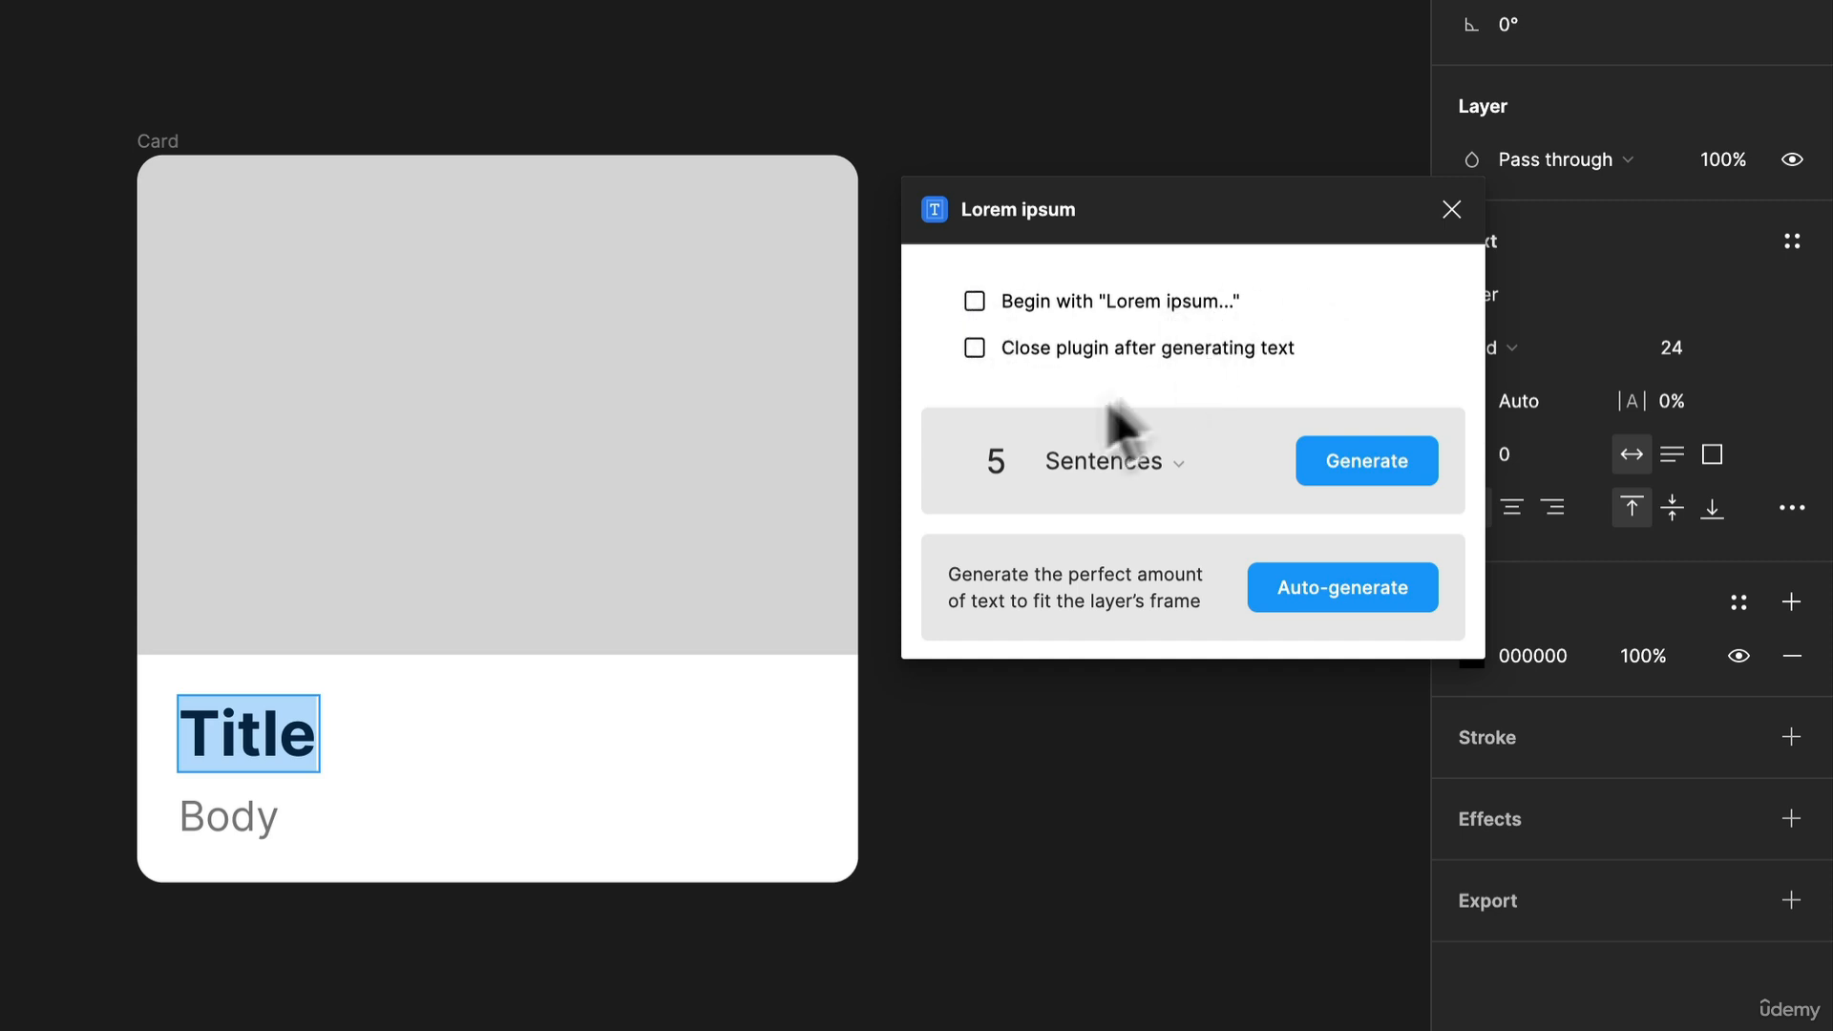
pyautogui.click(1146, 477)
pyautogui.click(1153, 520)
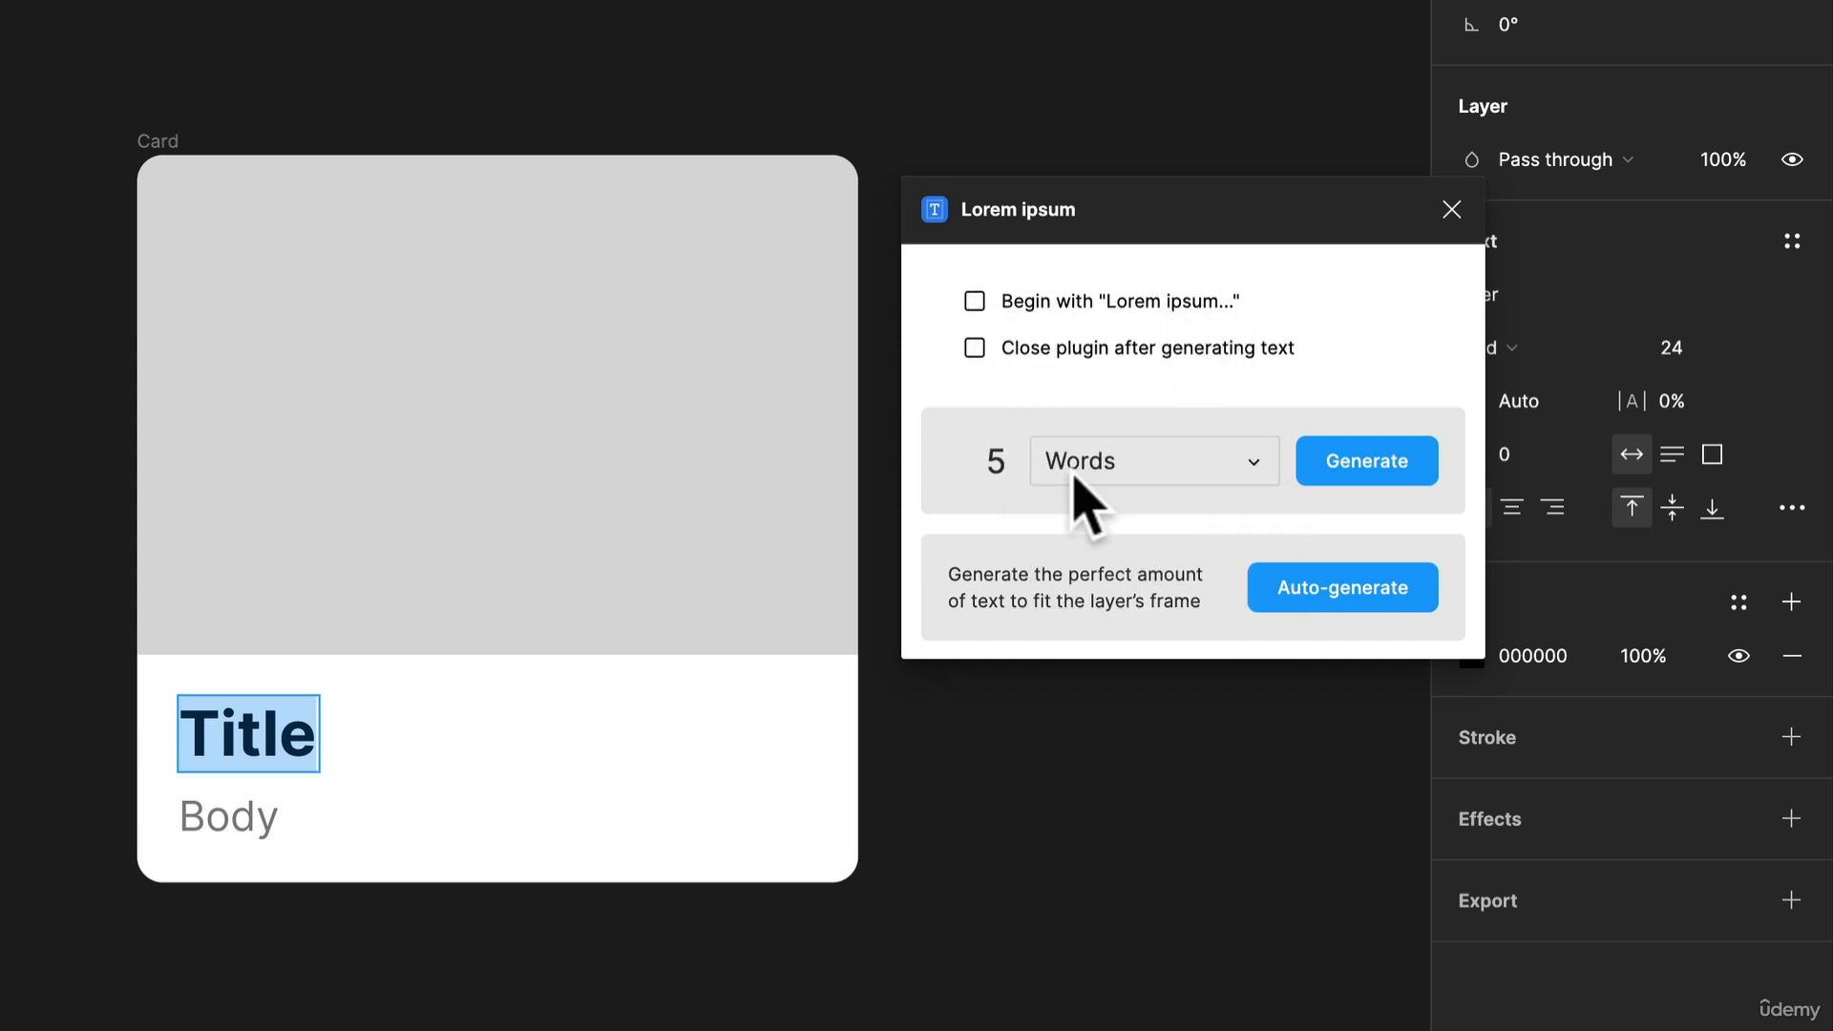
pyautogui.doubleClick(985, 455)
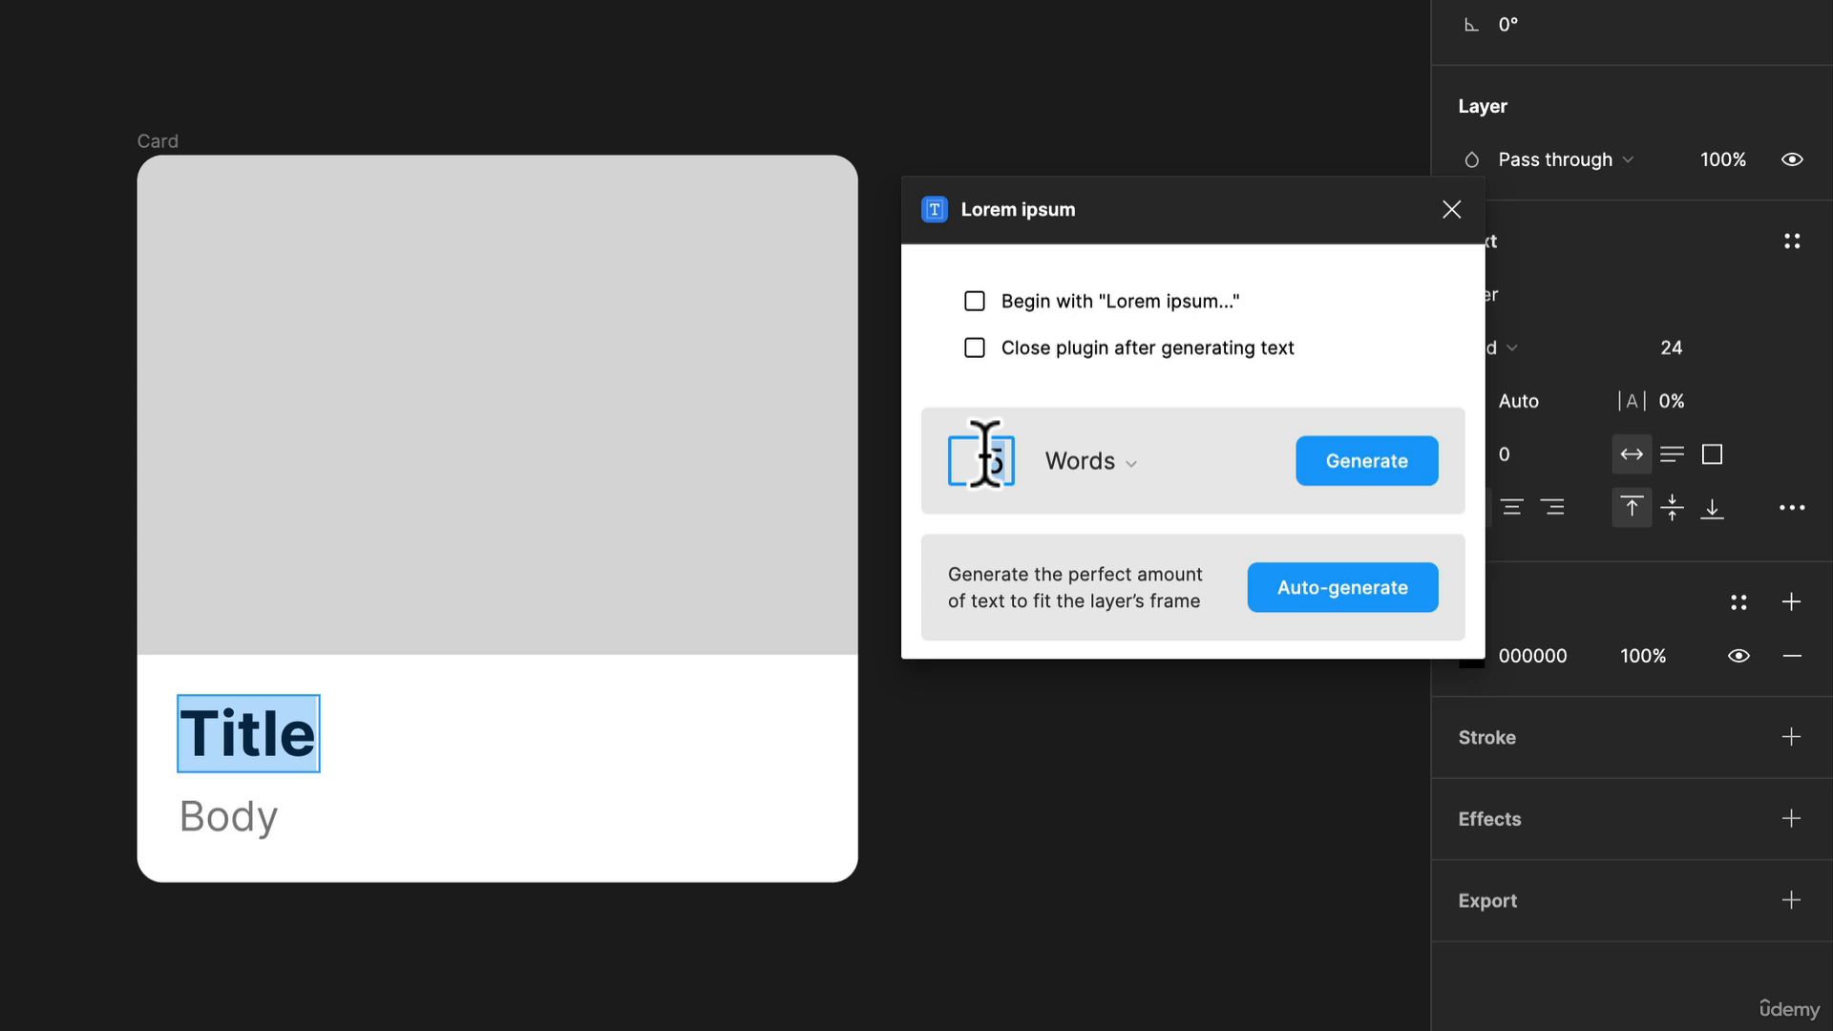
pyautogui.write('2')
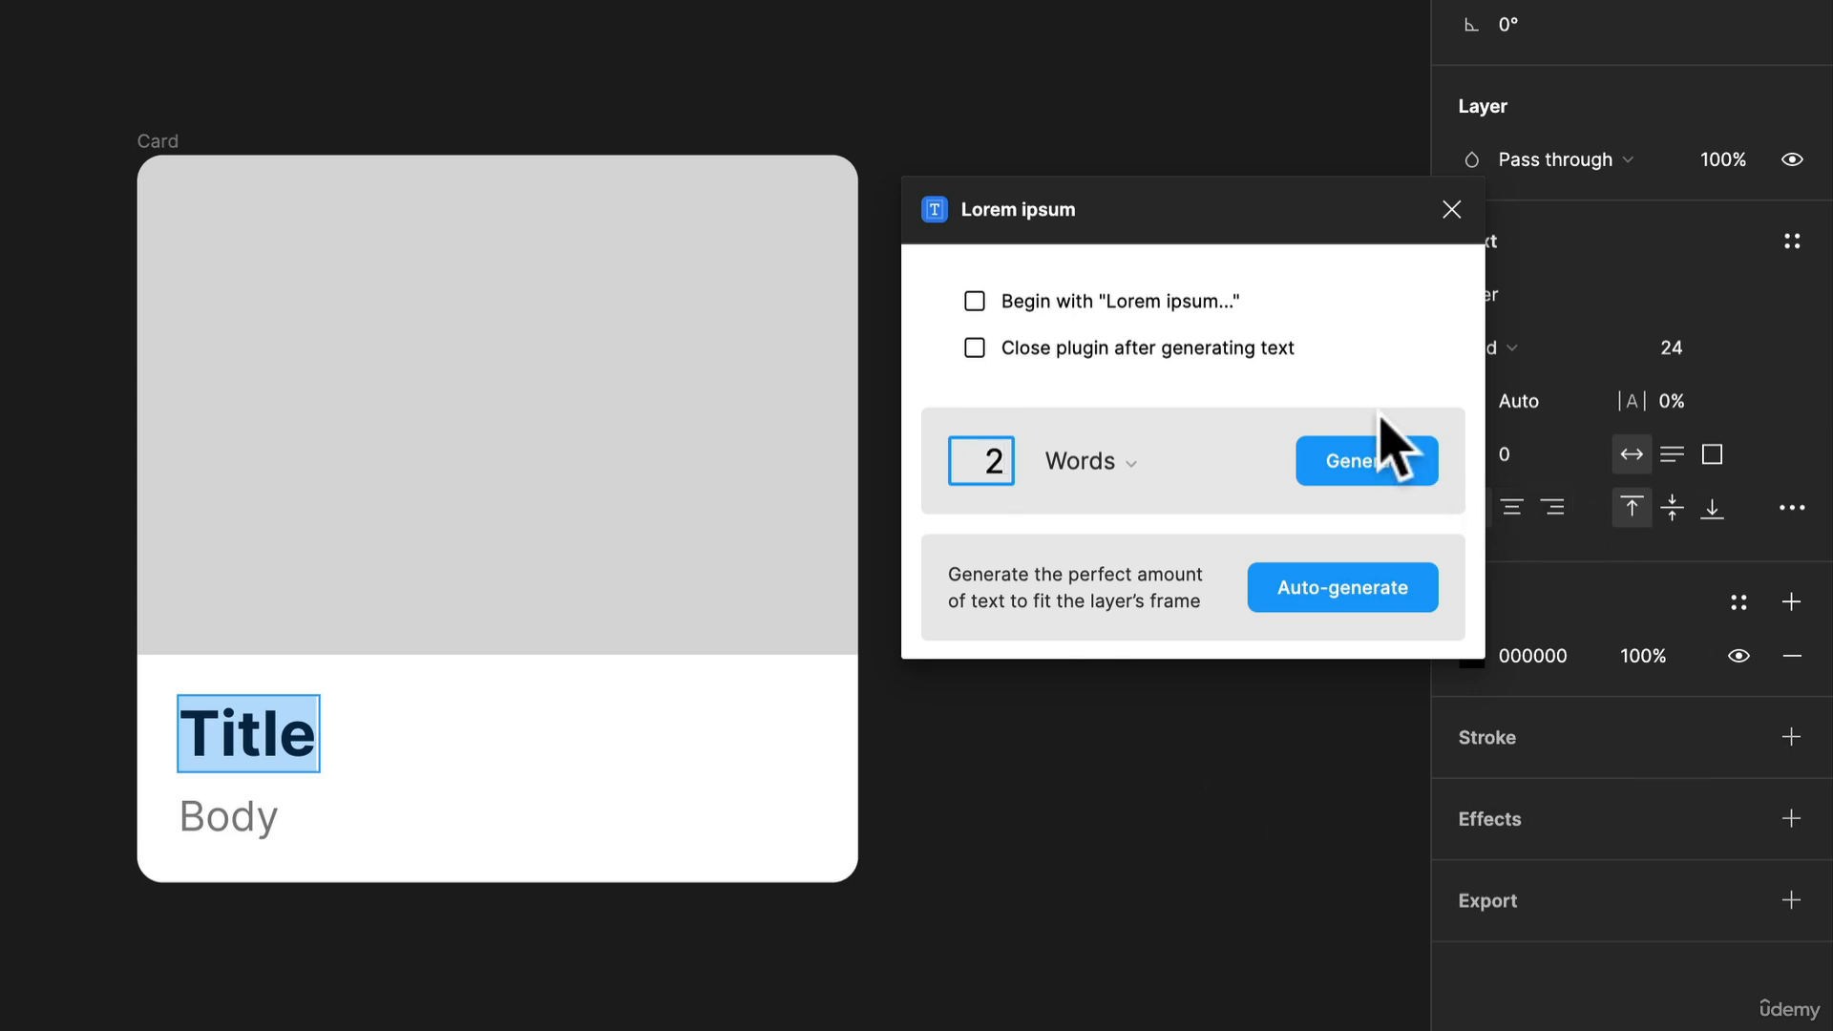
pyautogui.click(1392, 460)
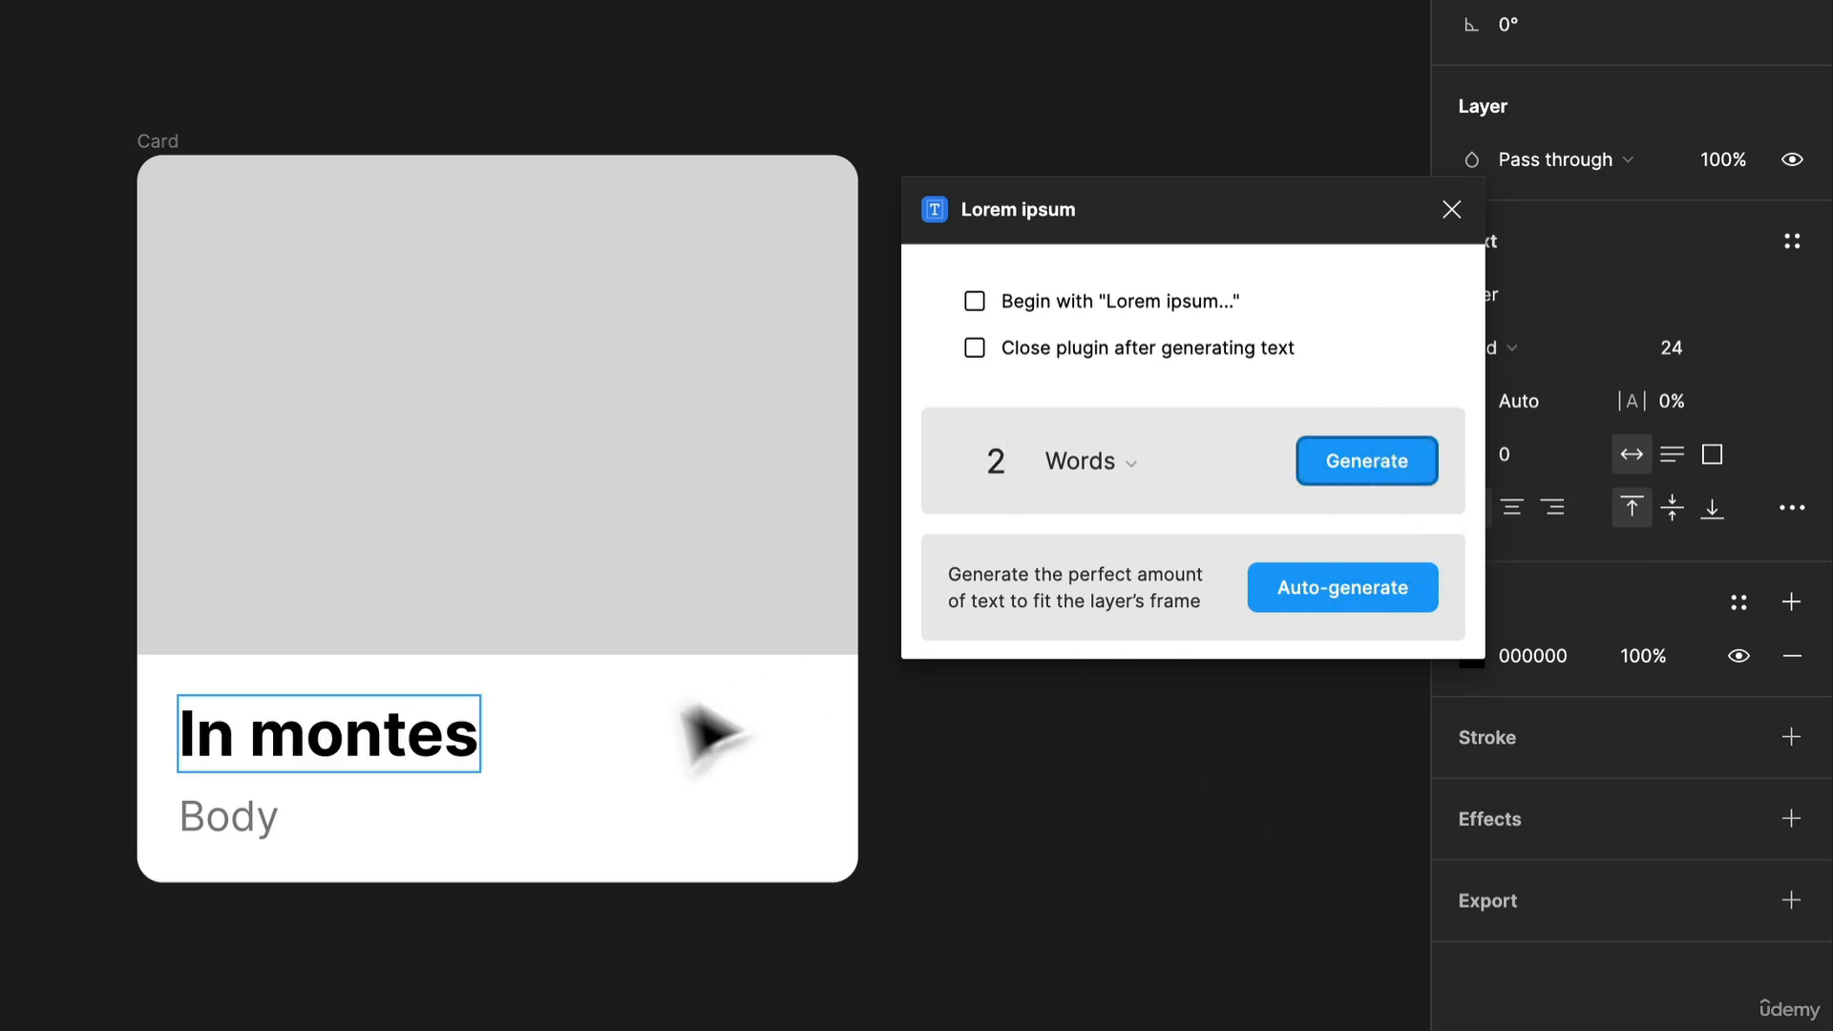
# Replace the card's Body text with 3 generated placeholder sentences
pyautogui.doubleClick(256, 813)
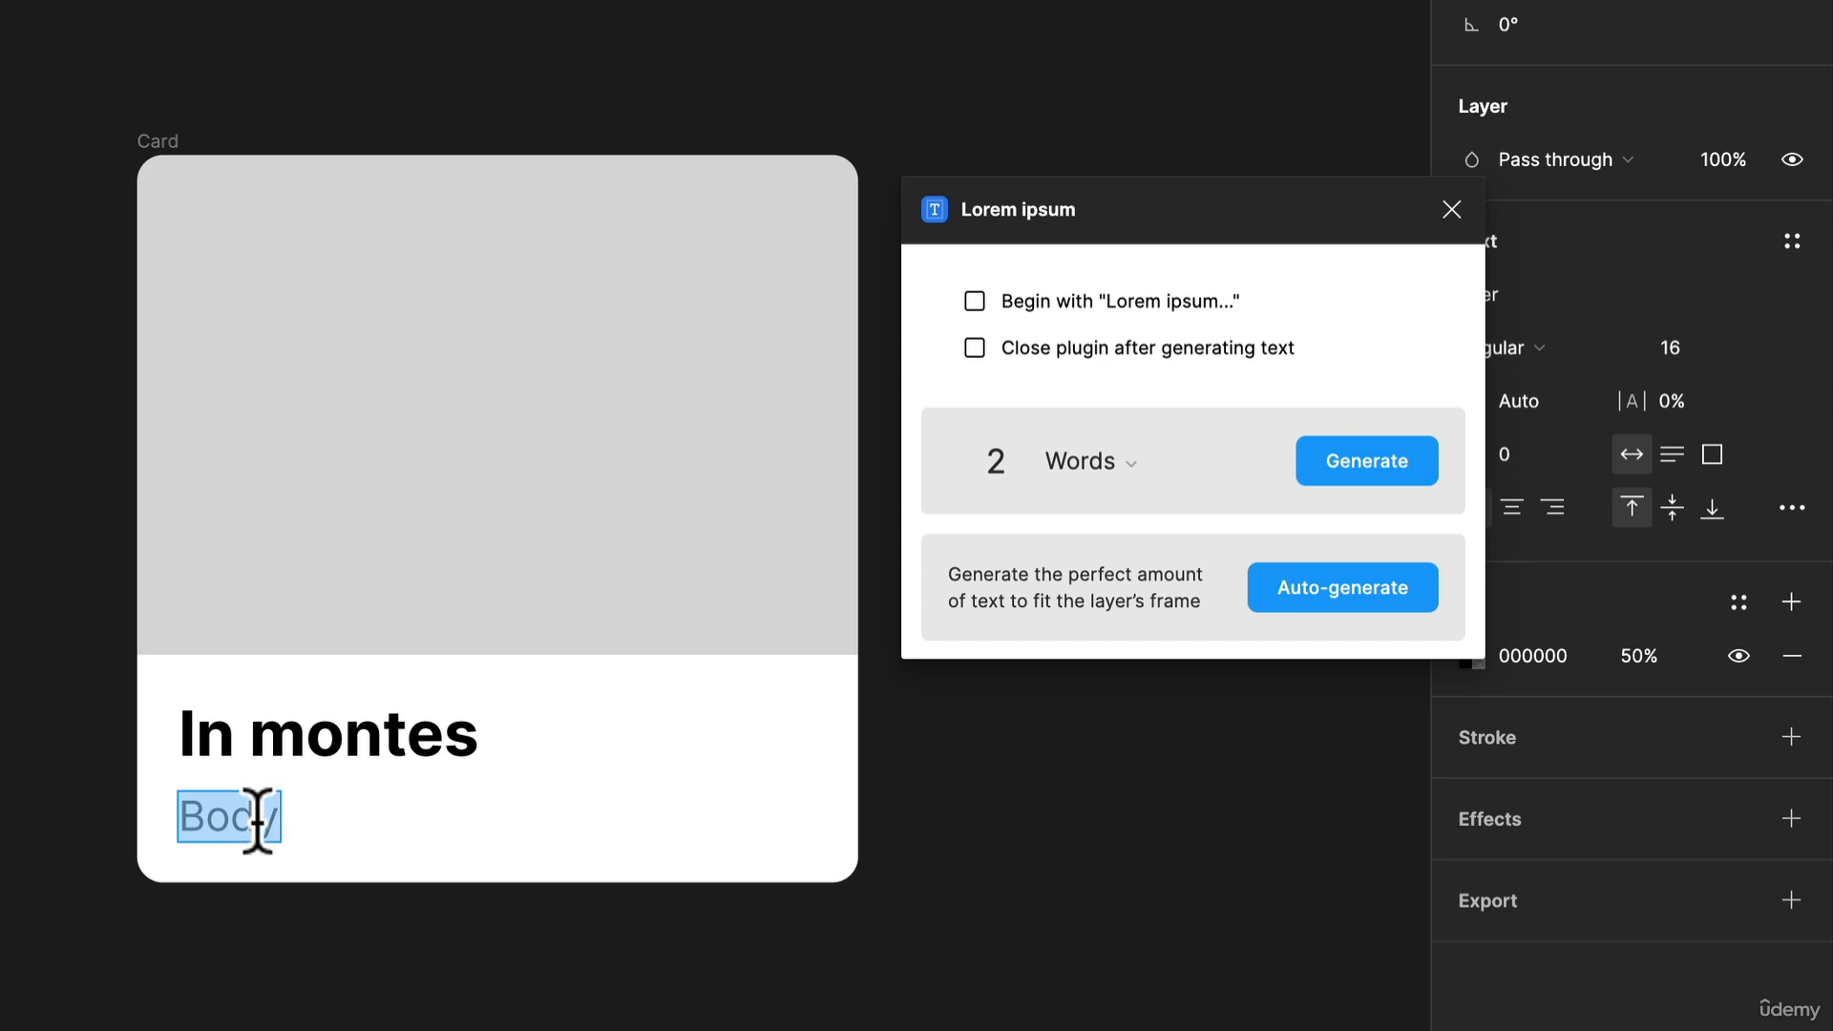
pyautogui.click(1081, 467)
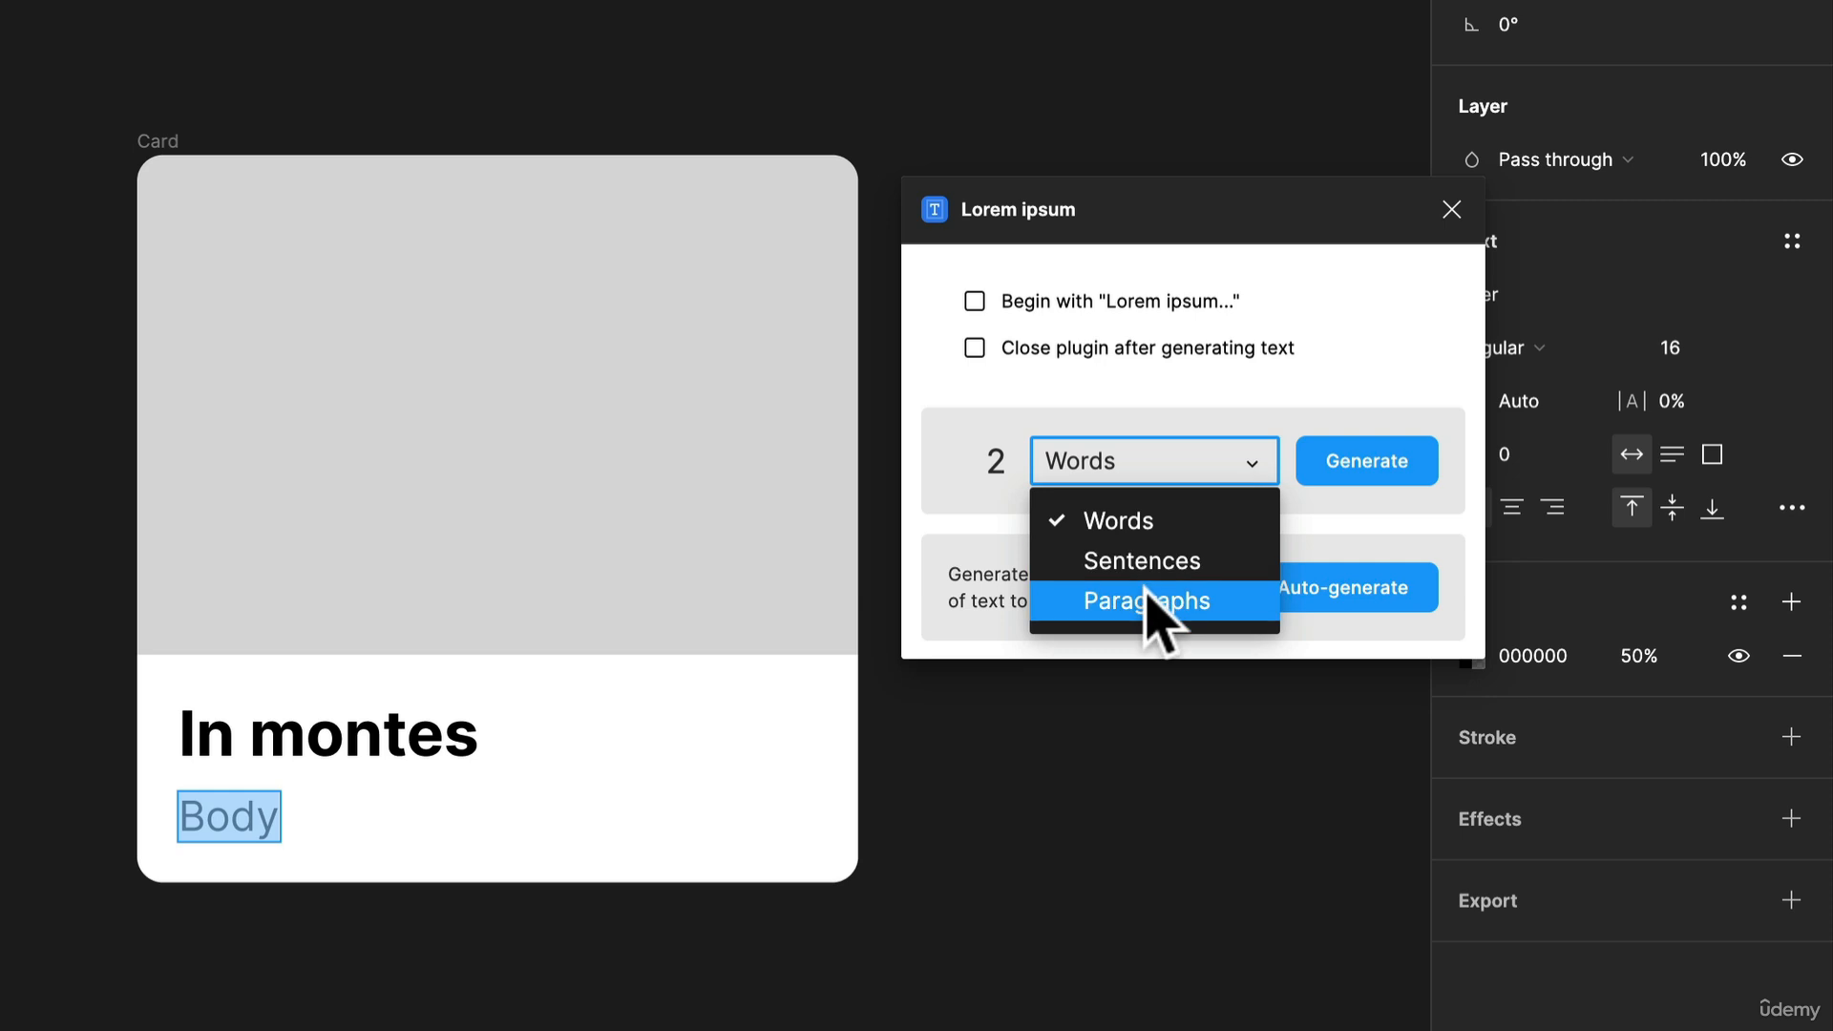
pyautogui.click(1149, 600)
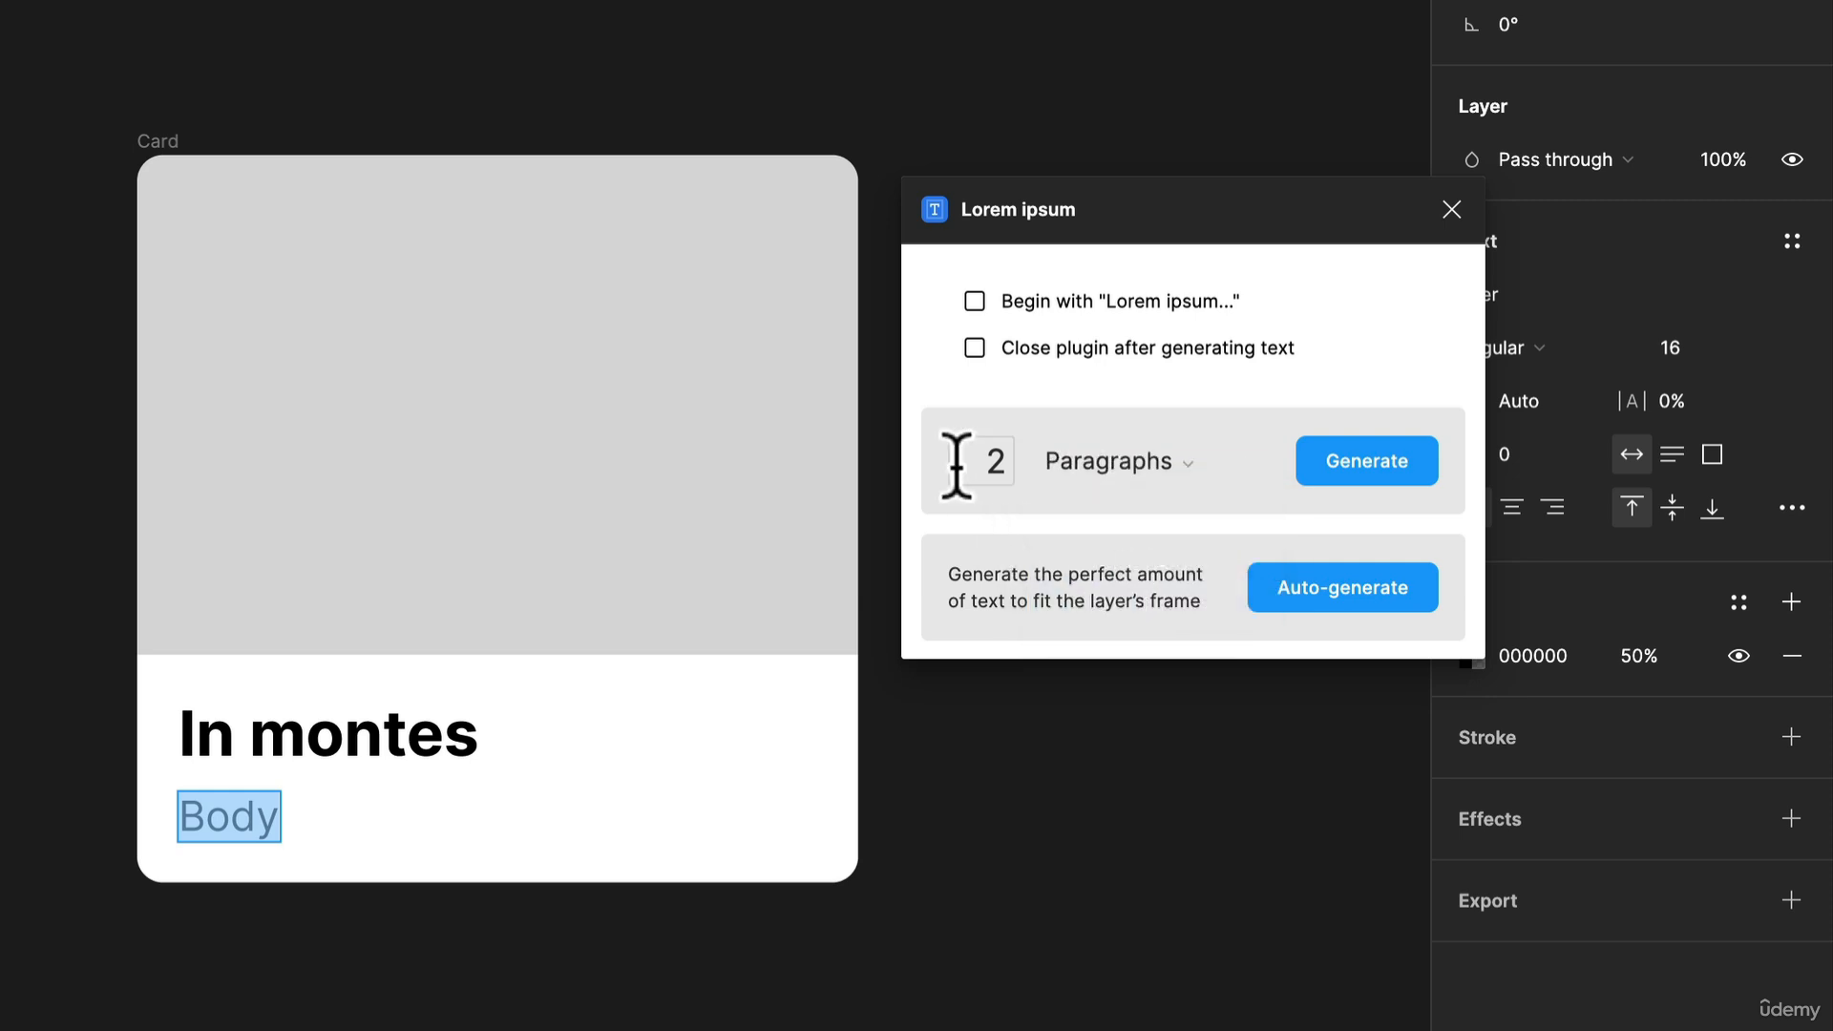
pyautogui.click(990, 462)
pyautogui.write('3')
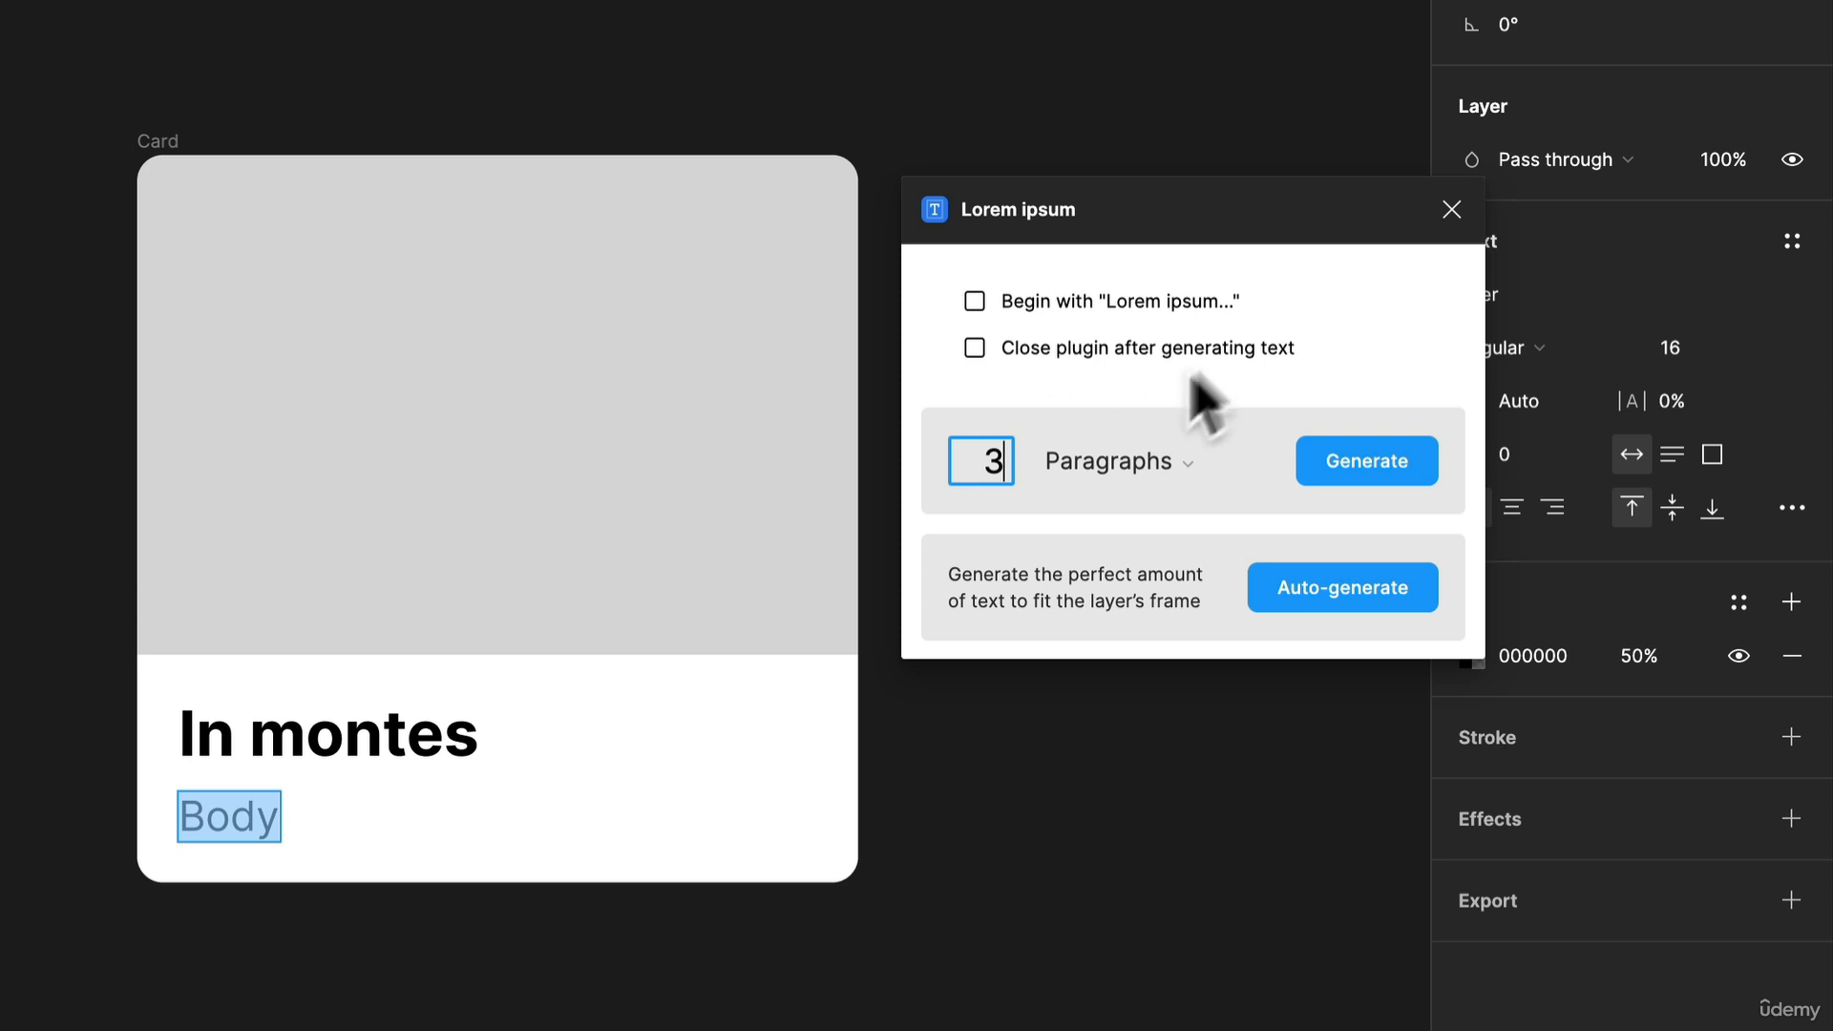
pyautogui.click(1210, 468)
pyautogui.click(1212, 560)
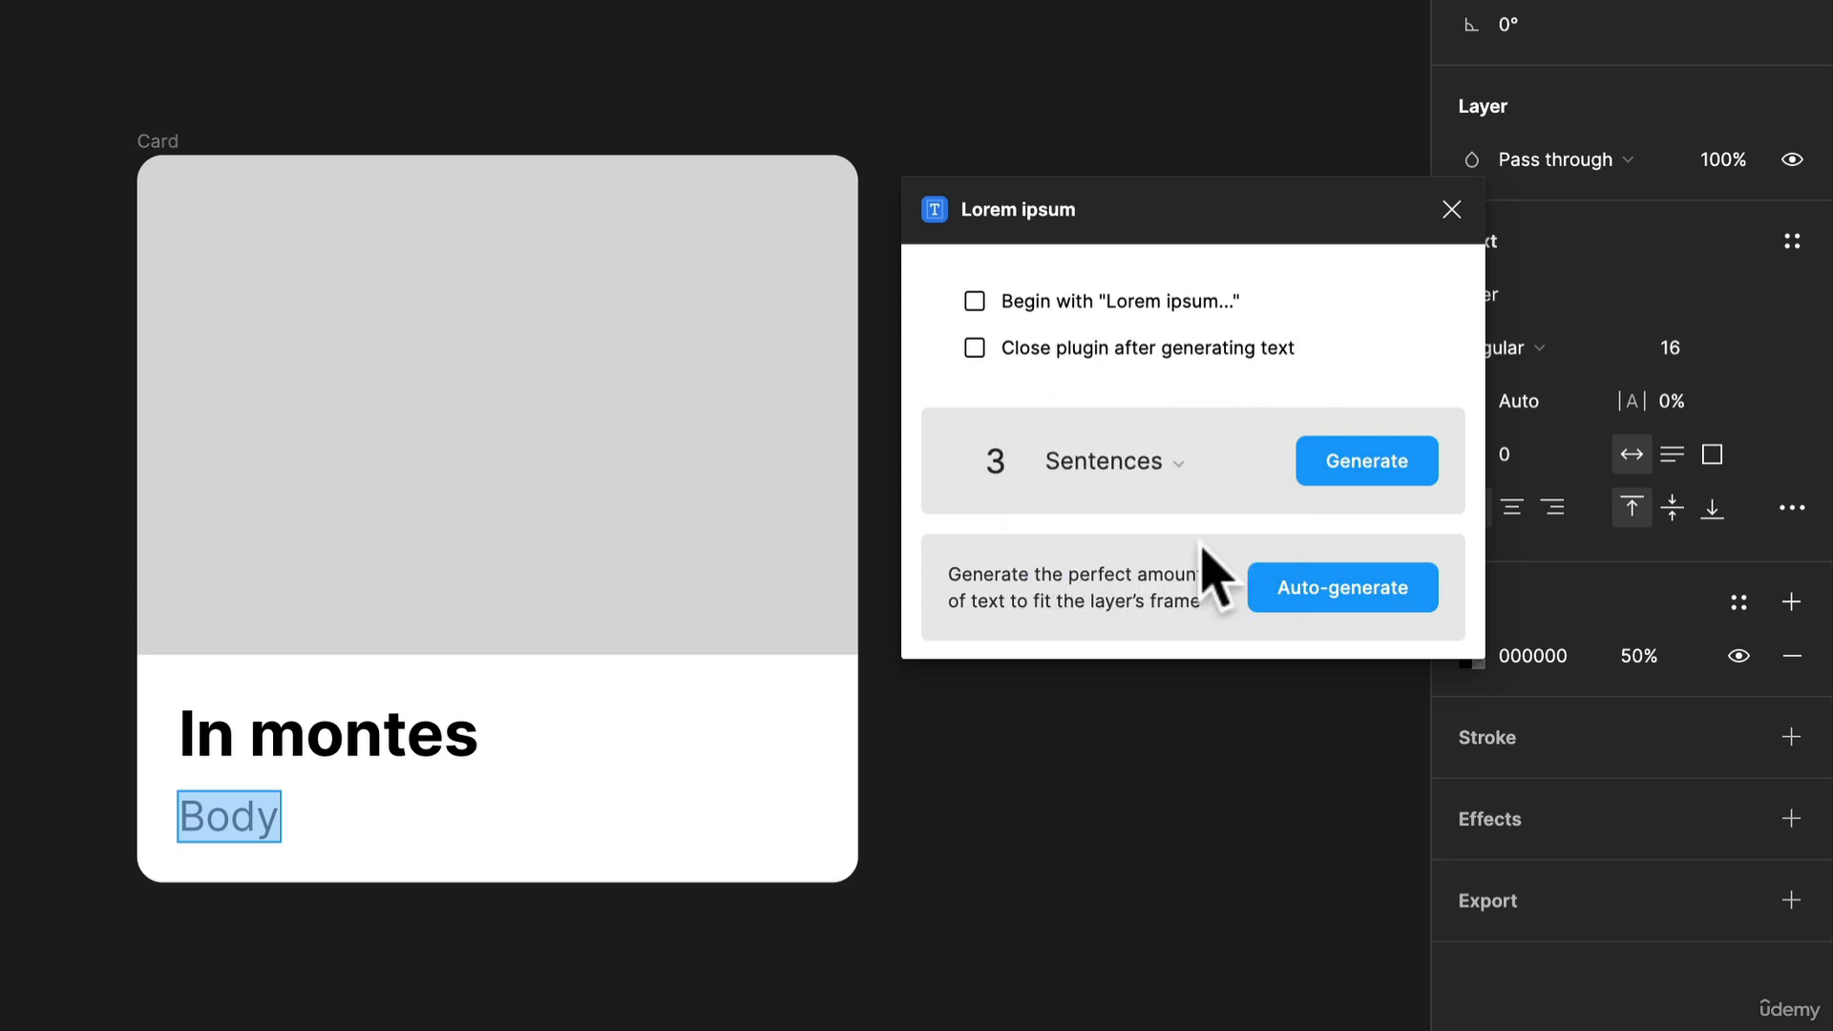
pyautogui.click(1346, 460)
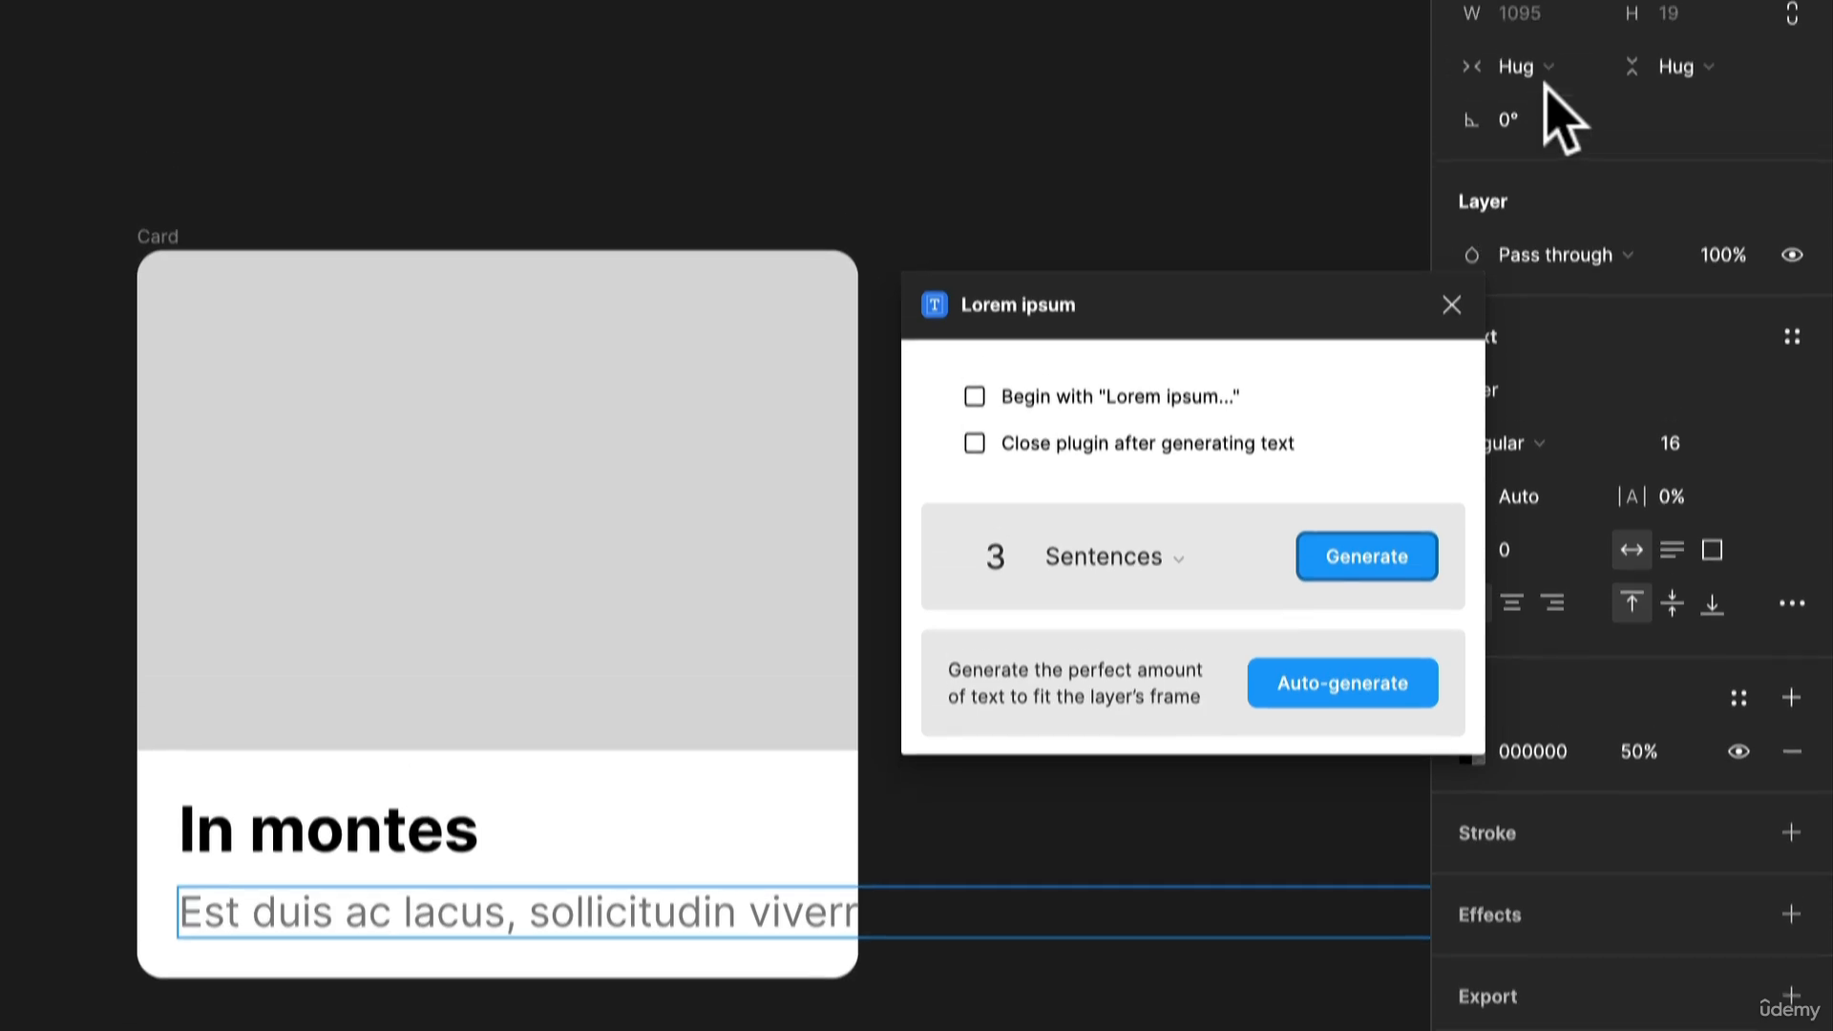
# Set the body text's horizontal resizing to Fill and close the Lorem ipsum plugin
pyautogui.click(1542, 134)
pyautogui.click(1553, 172)
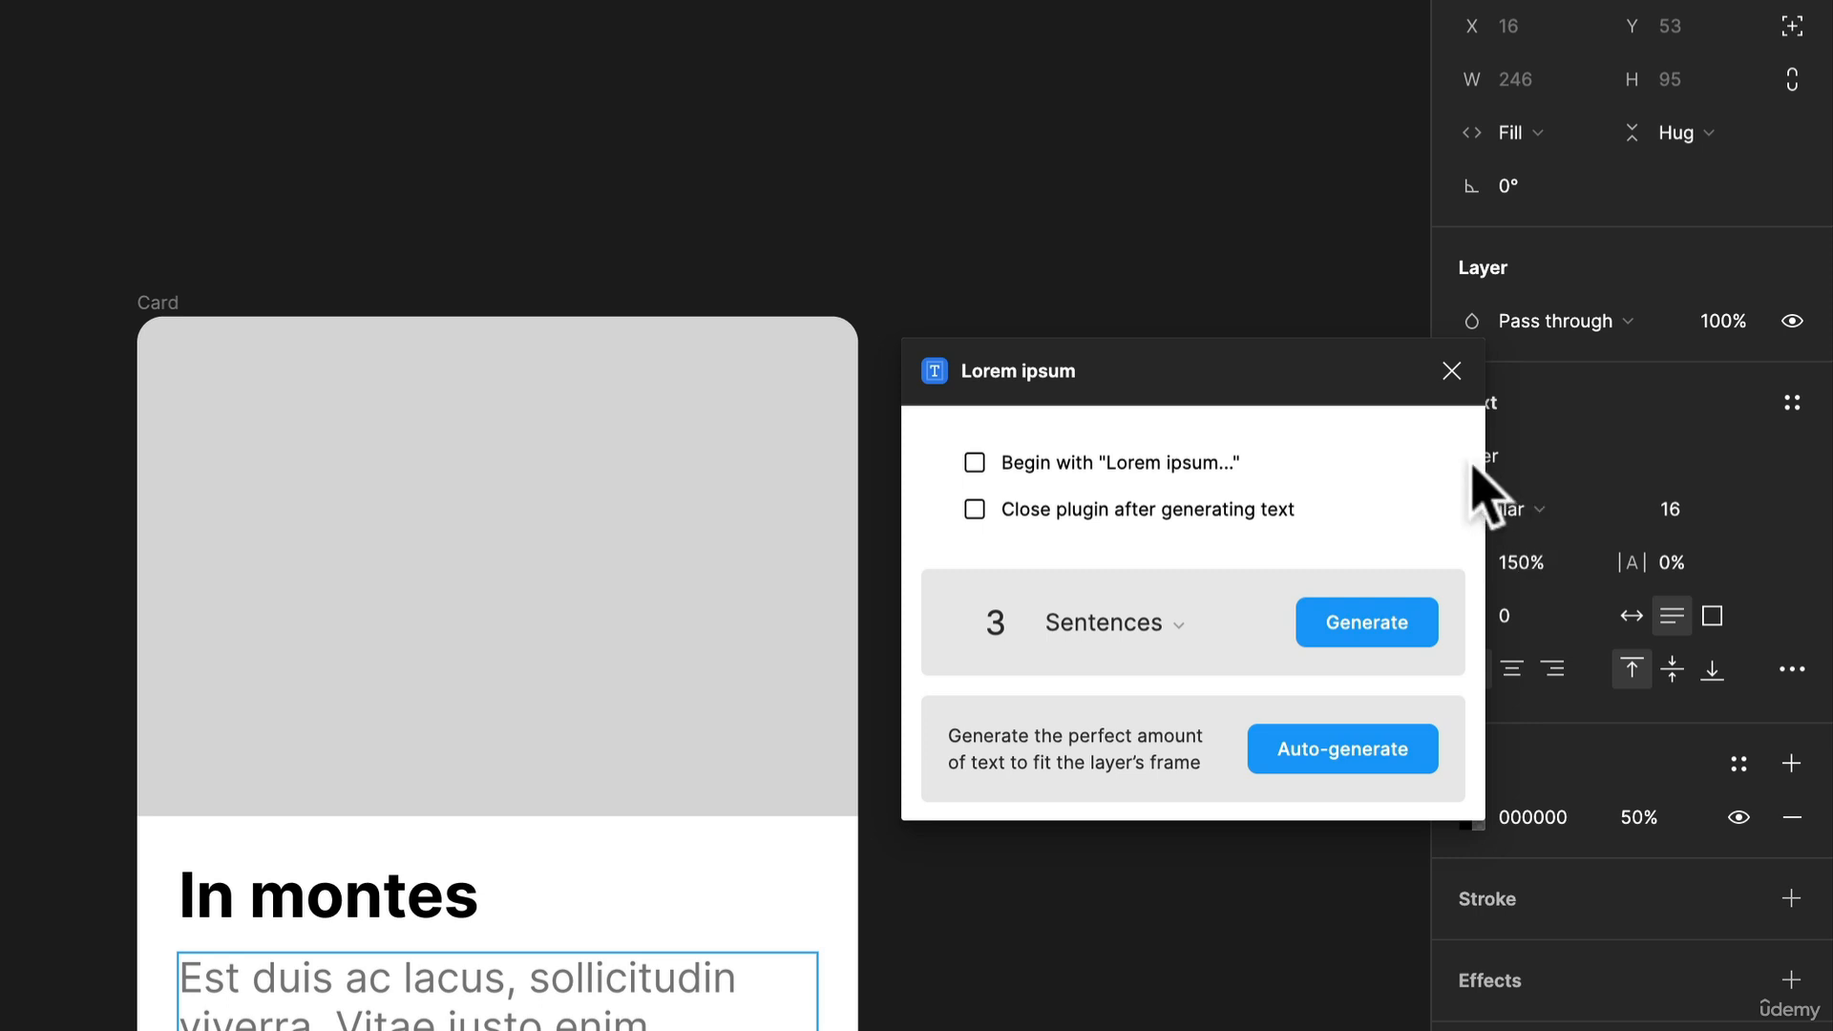
pyautogui.click(1452, 371)
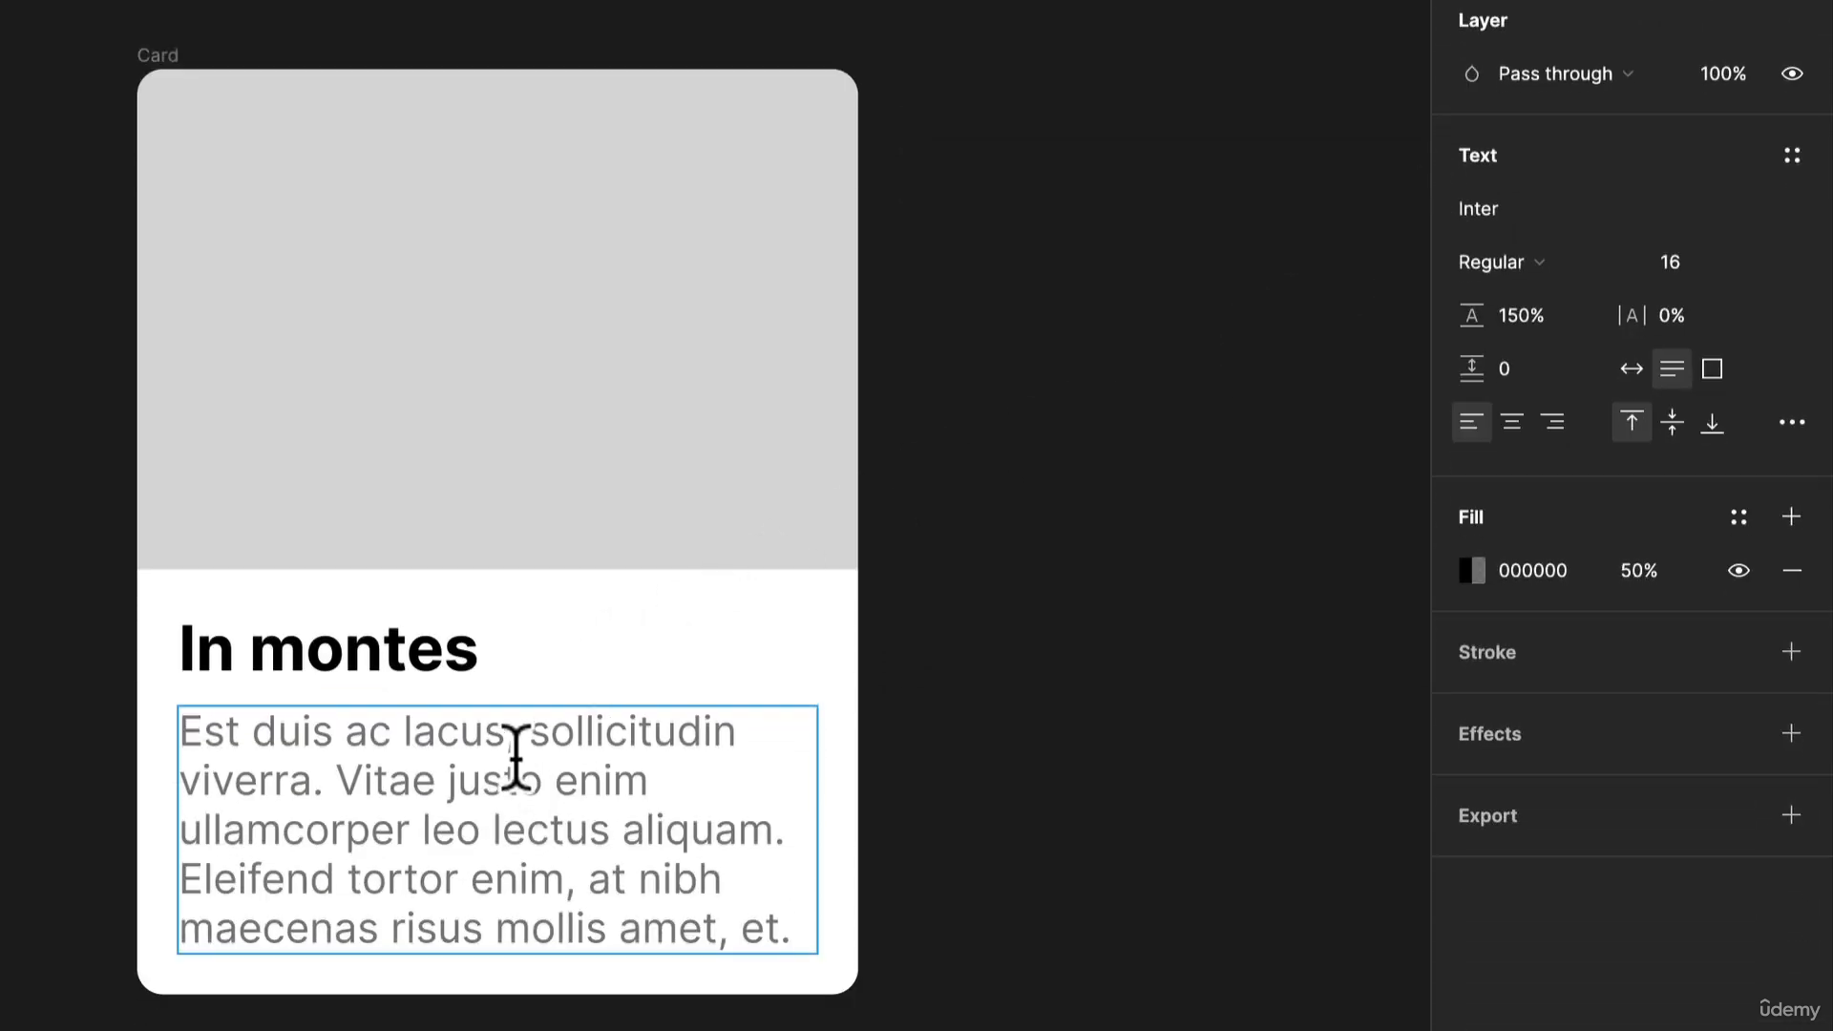
# Set the line height of all the card's body text to 150%
pyautogui.doubleClick(516, 757)
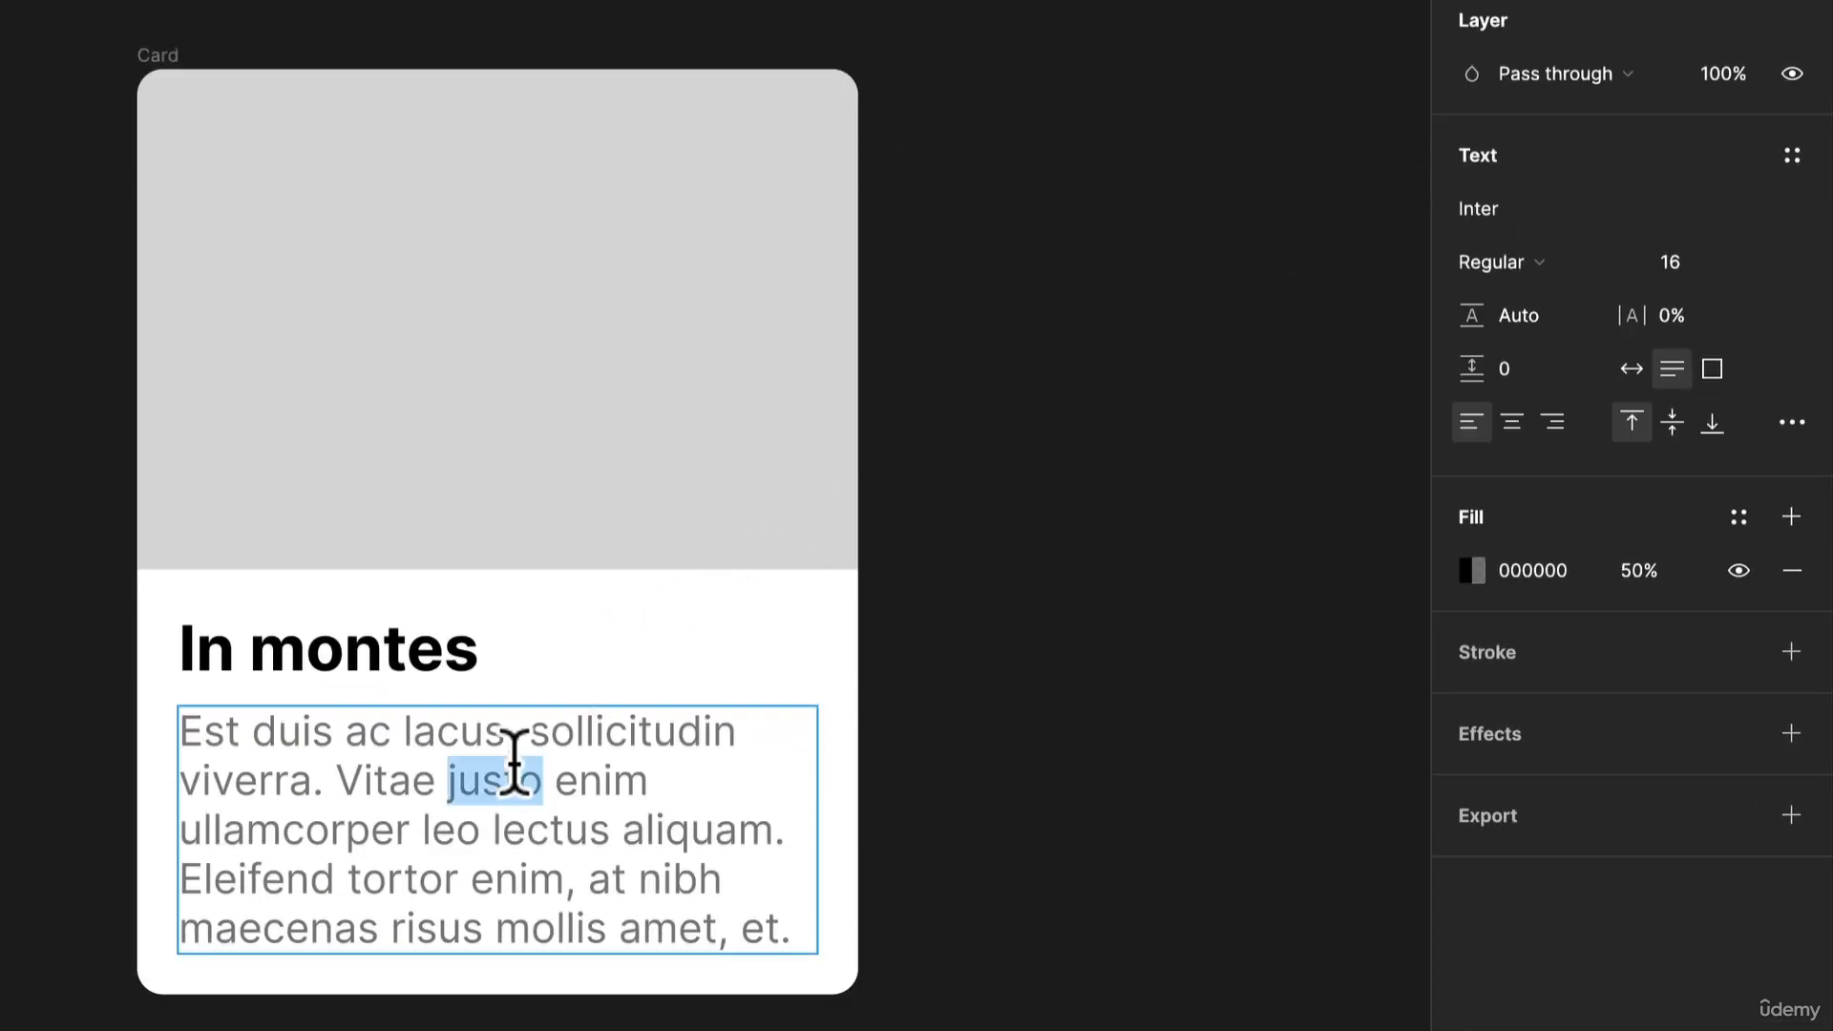
pyautogui.hotkey('ctrl', 'a')
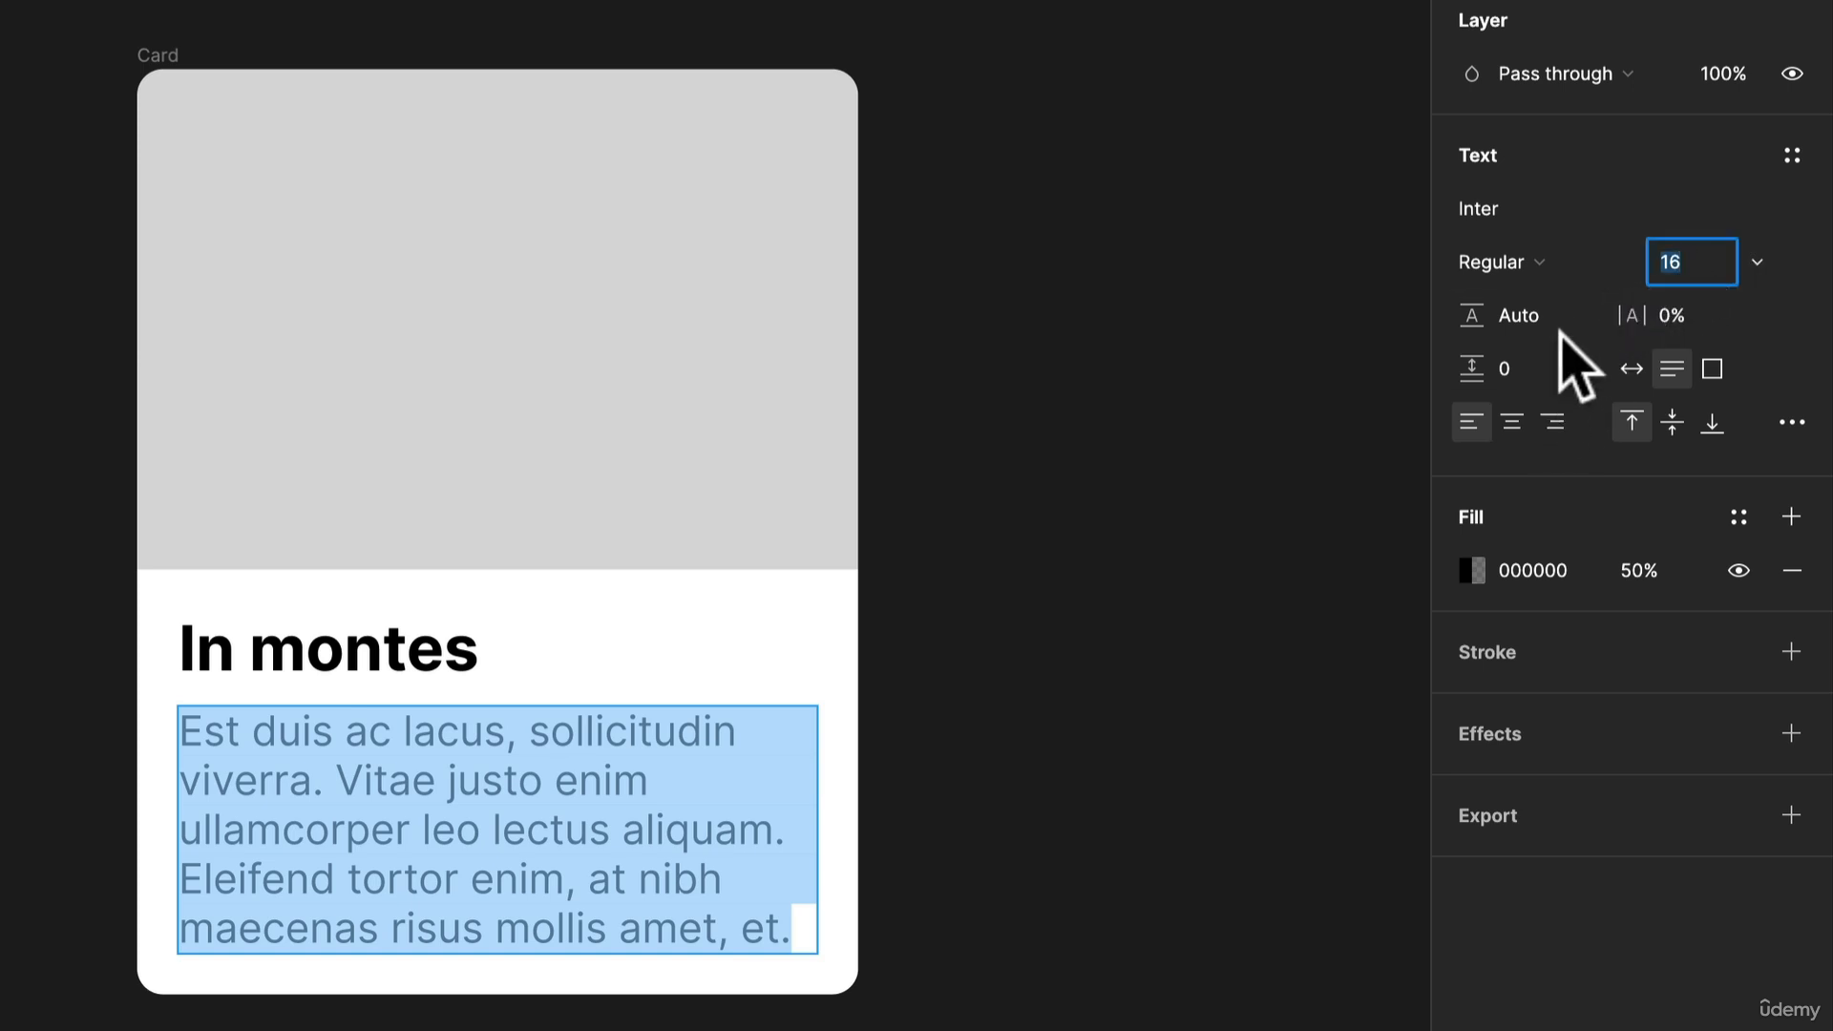
pyautogui.click(1556, 325)
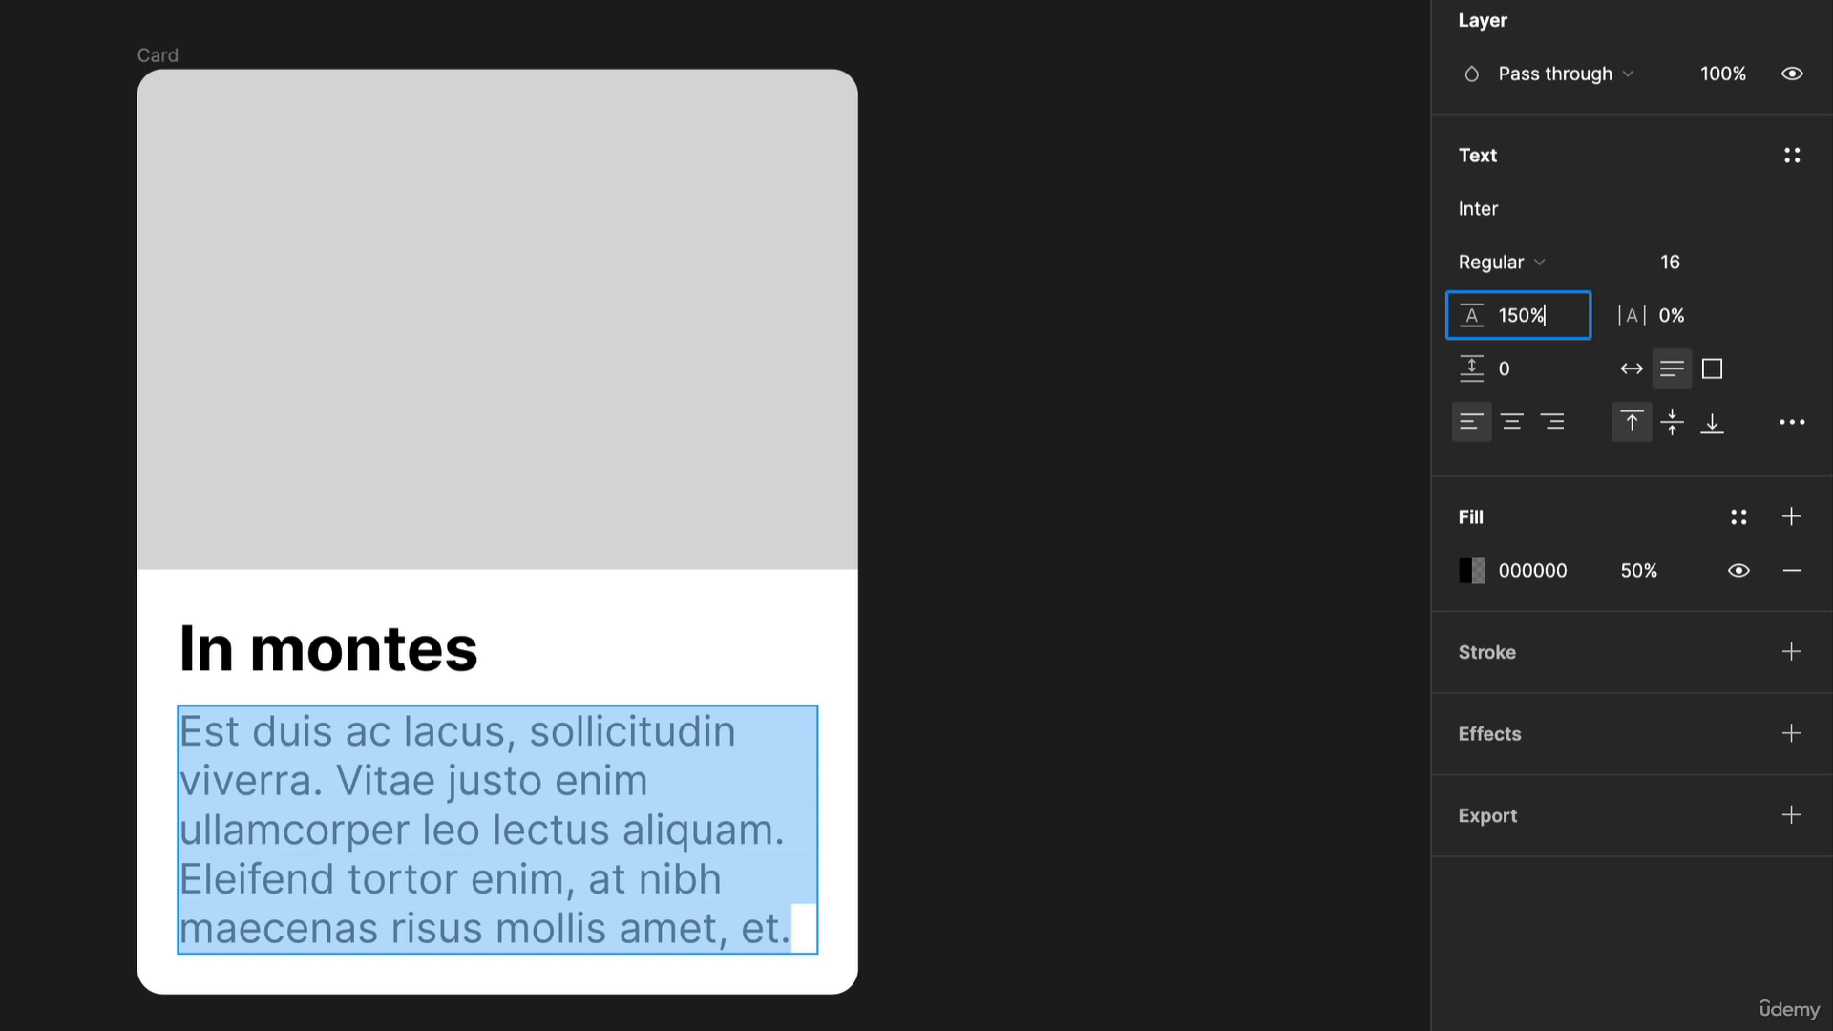
pyautogui.press('Return')
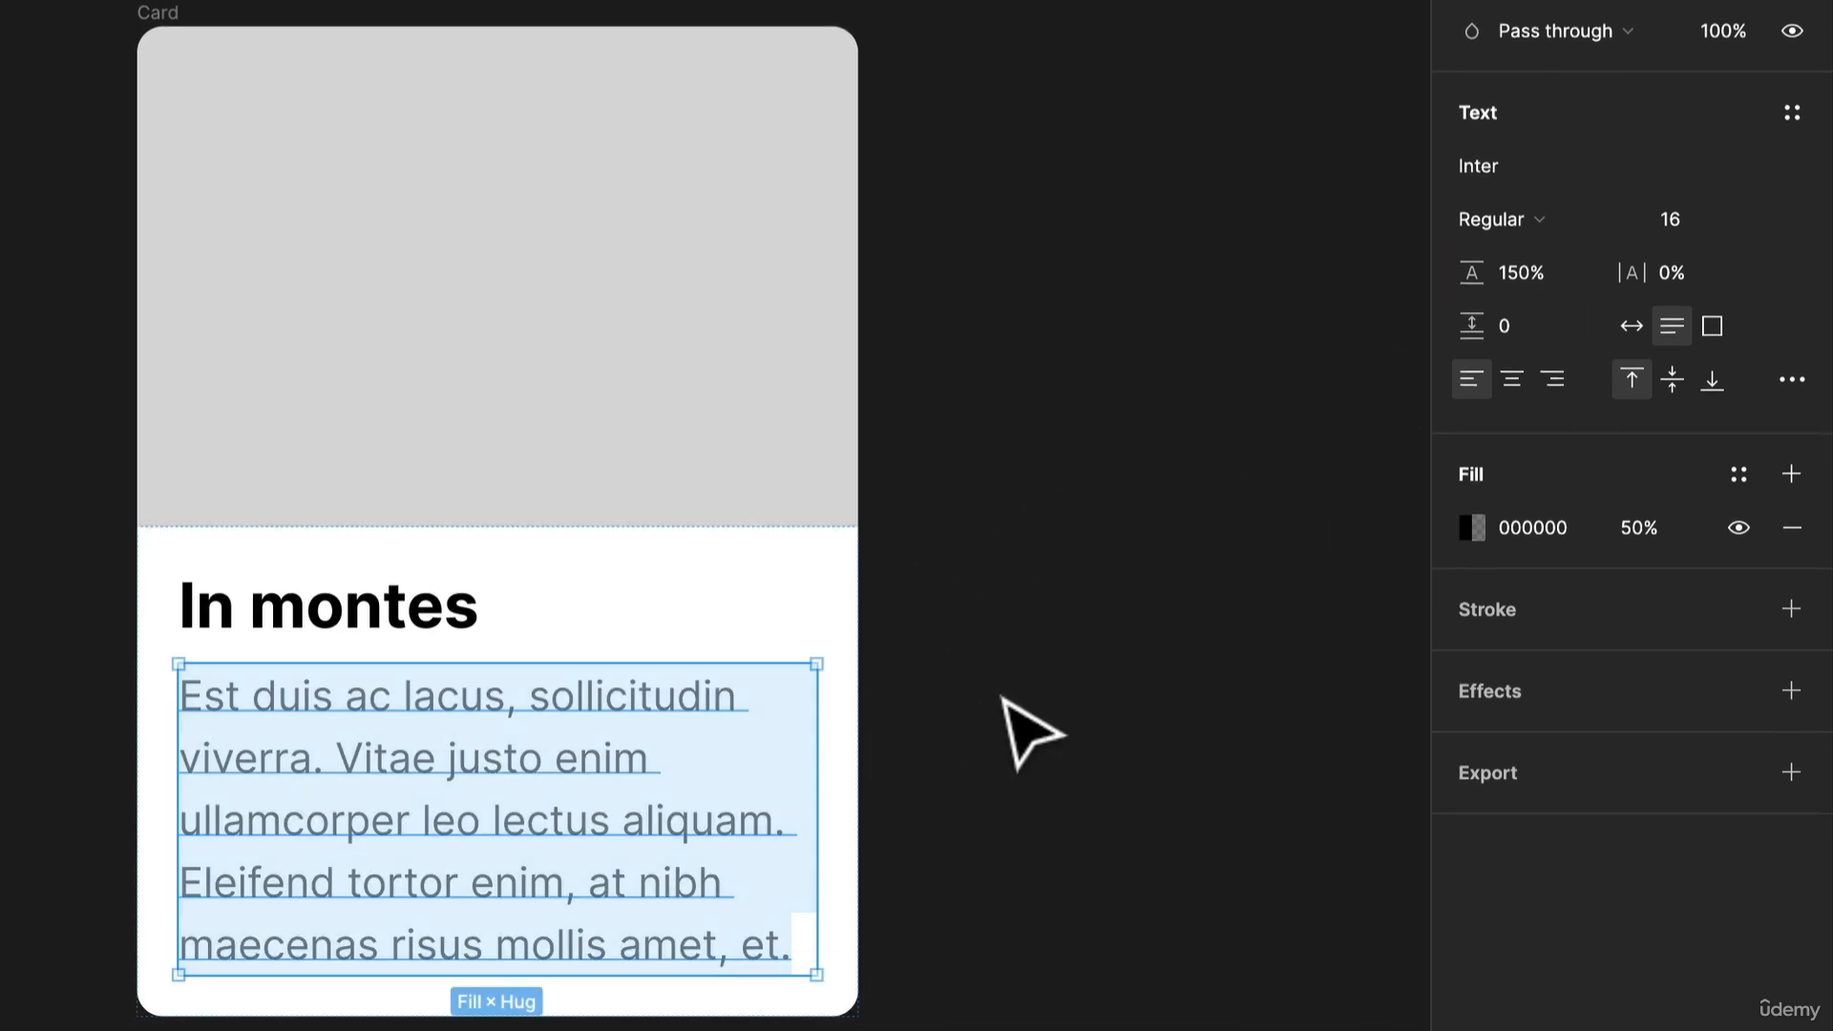
pyautogui.click(1096, 712)
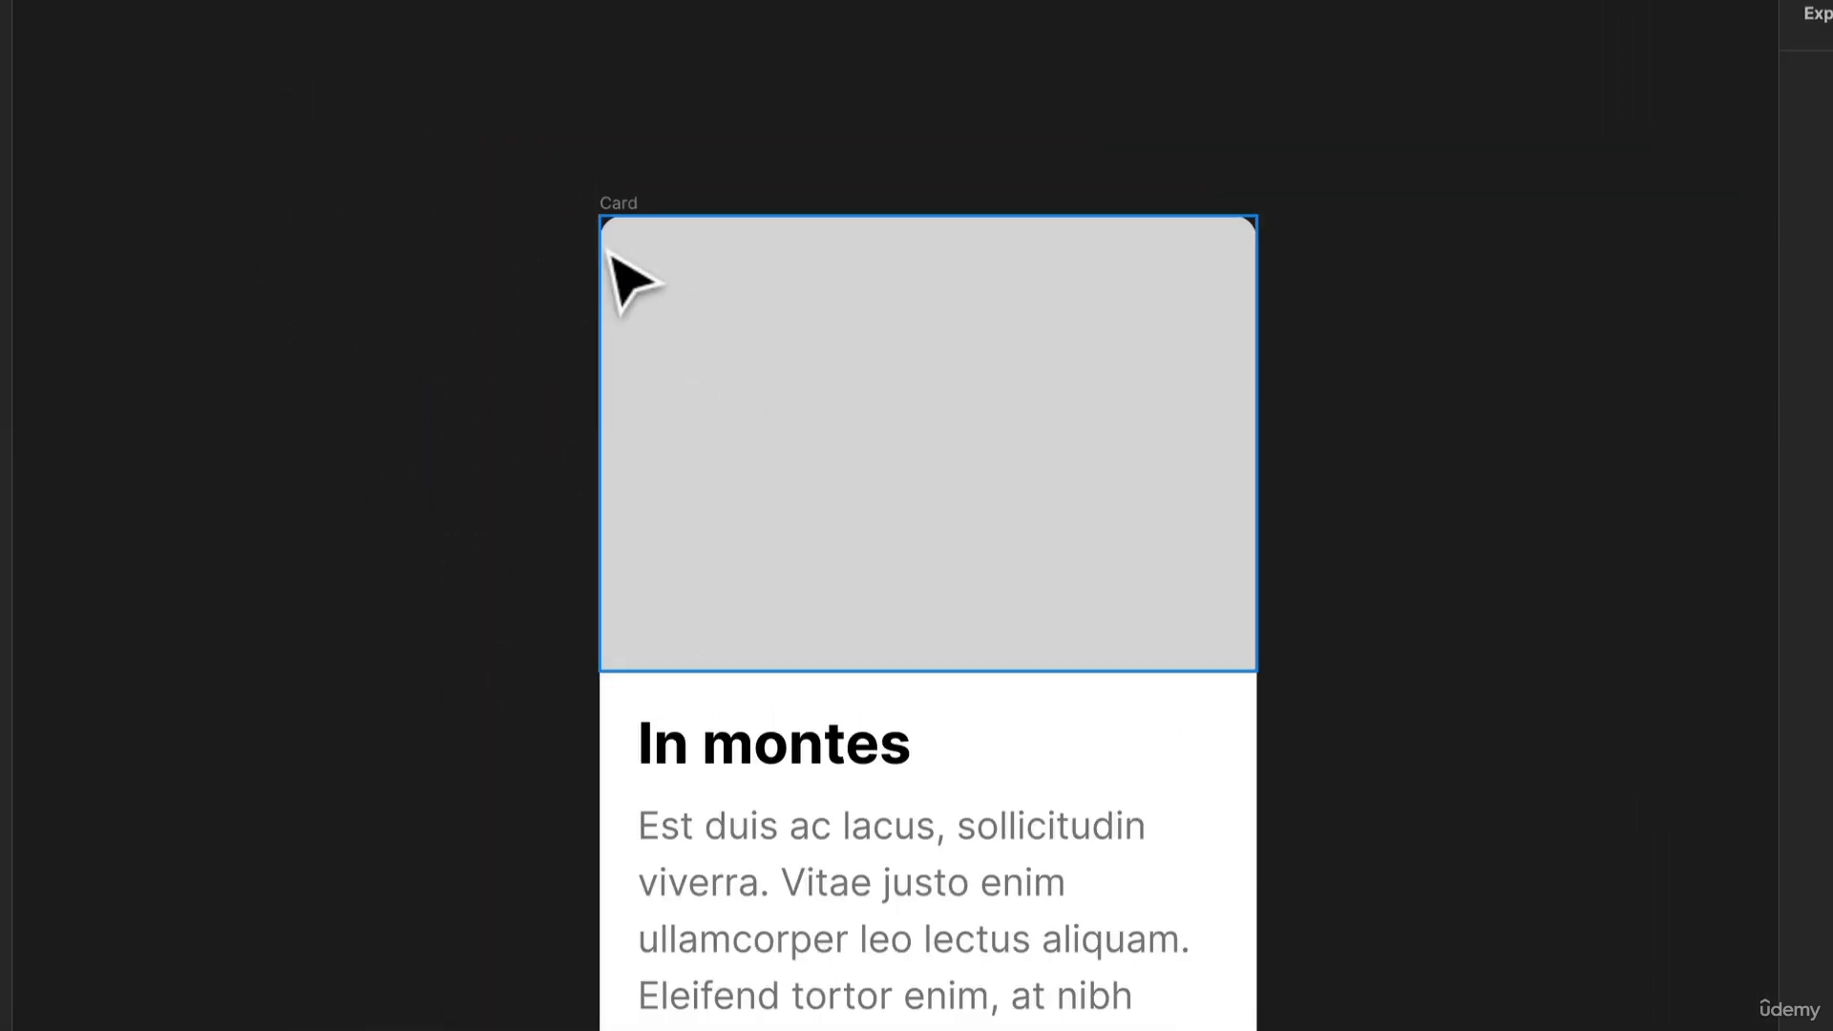
# Launch the Unsplash plugin and move its window clear of the card
pyautogui.rightClick(303, 12)
pyautogui.moveTo(353, 267)
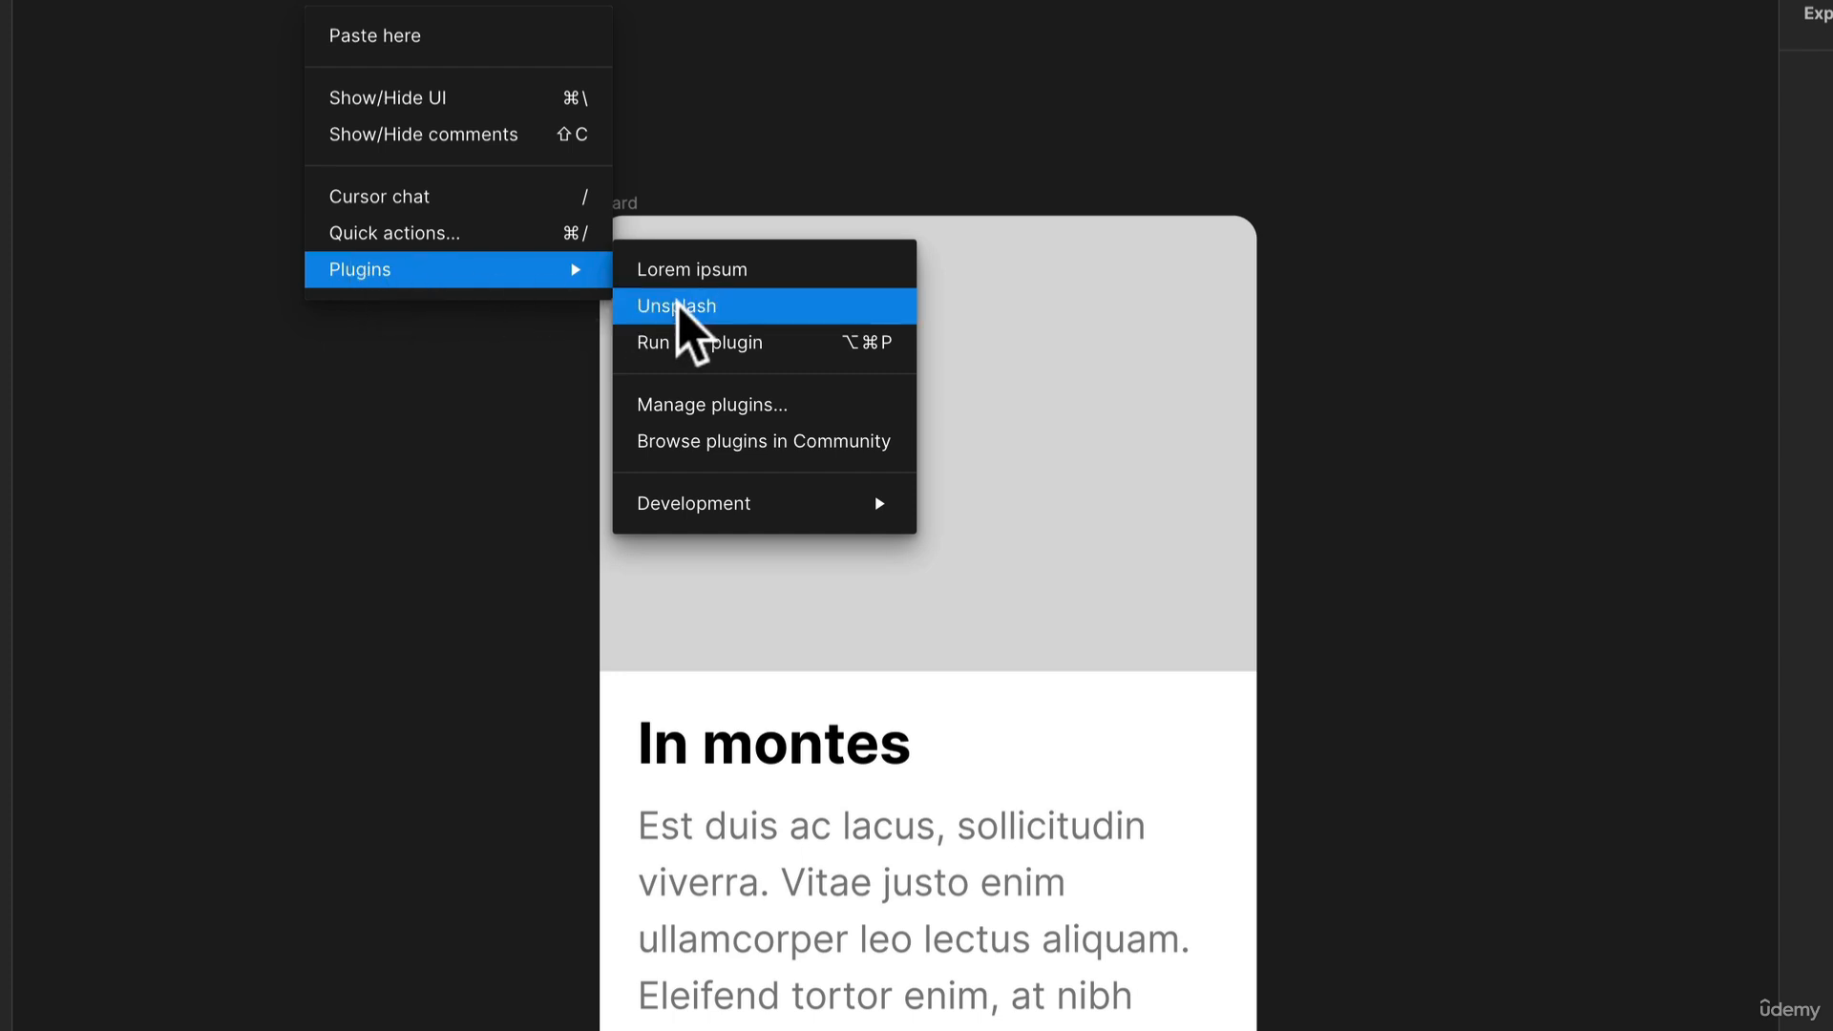
pyautogui.click(737, 307)
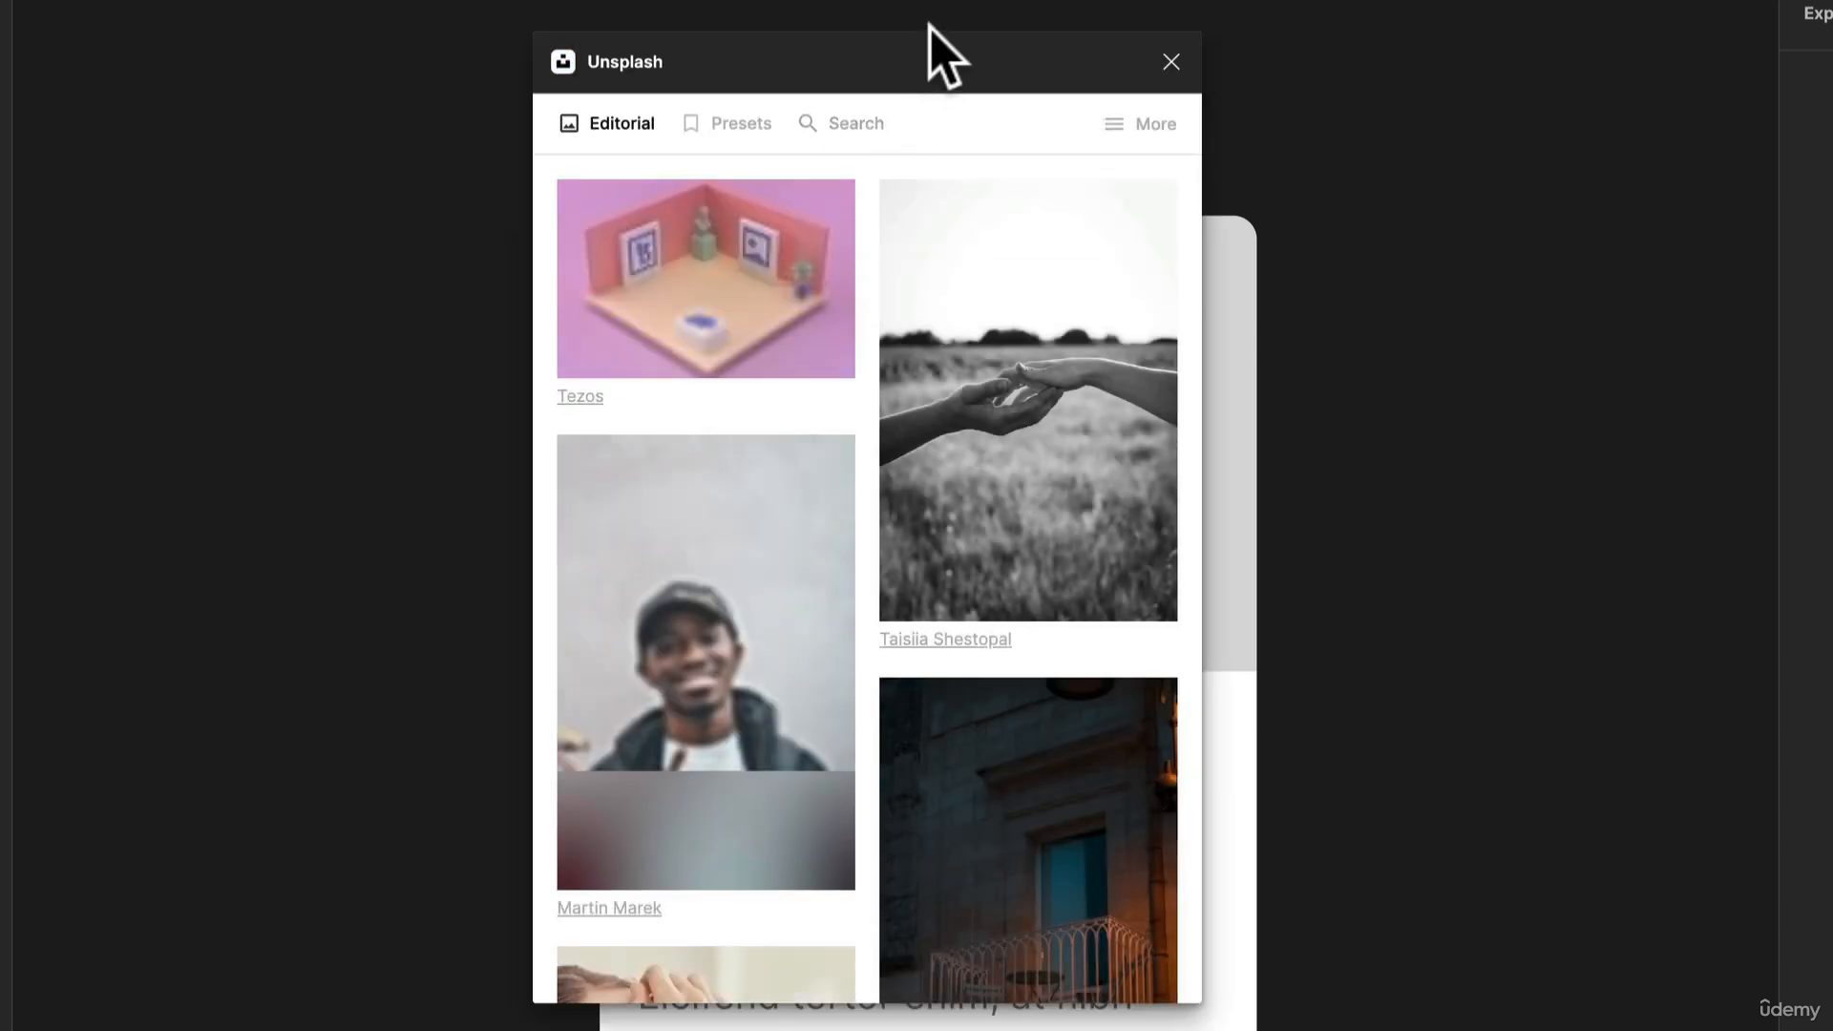
pyautogui.moveTo(940, 55); pyautogui.dragTo(214, 7)
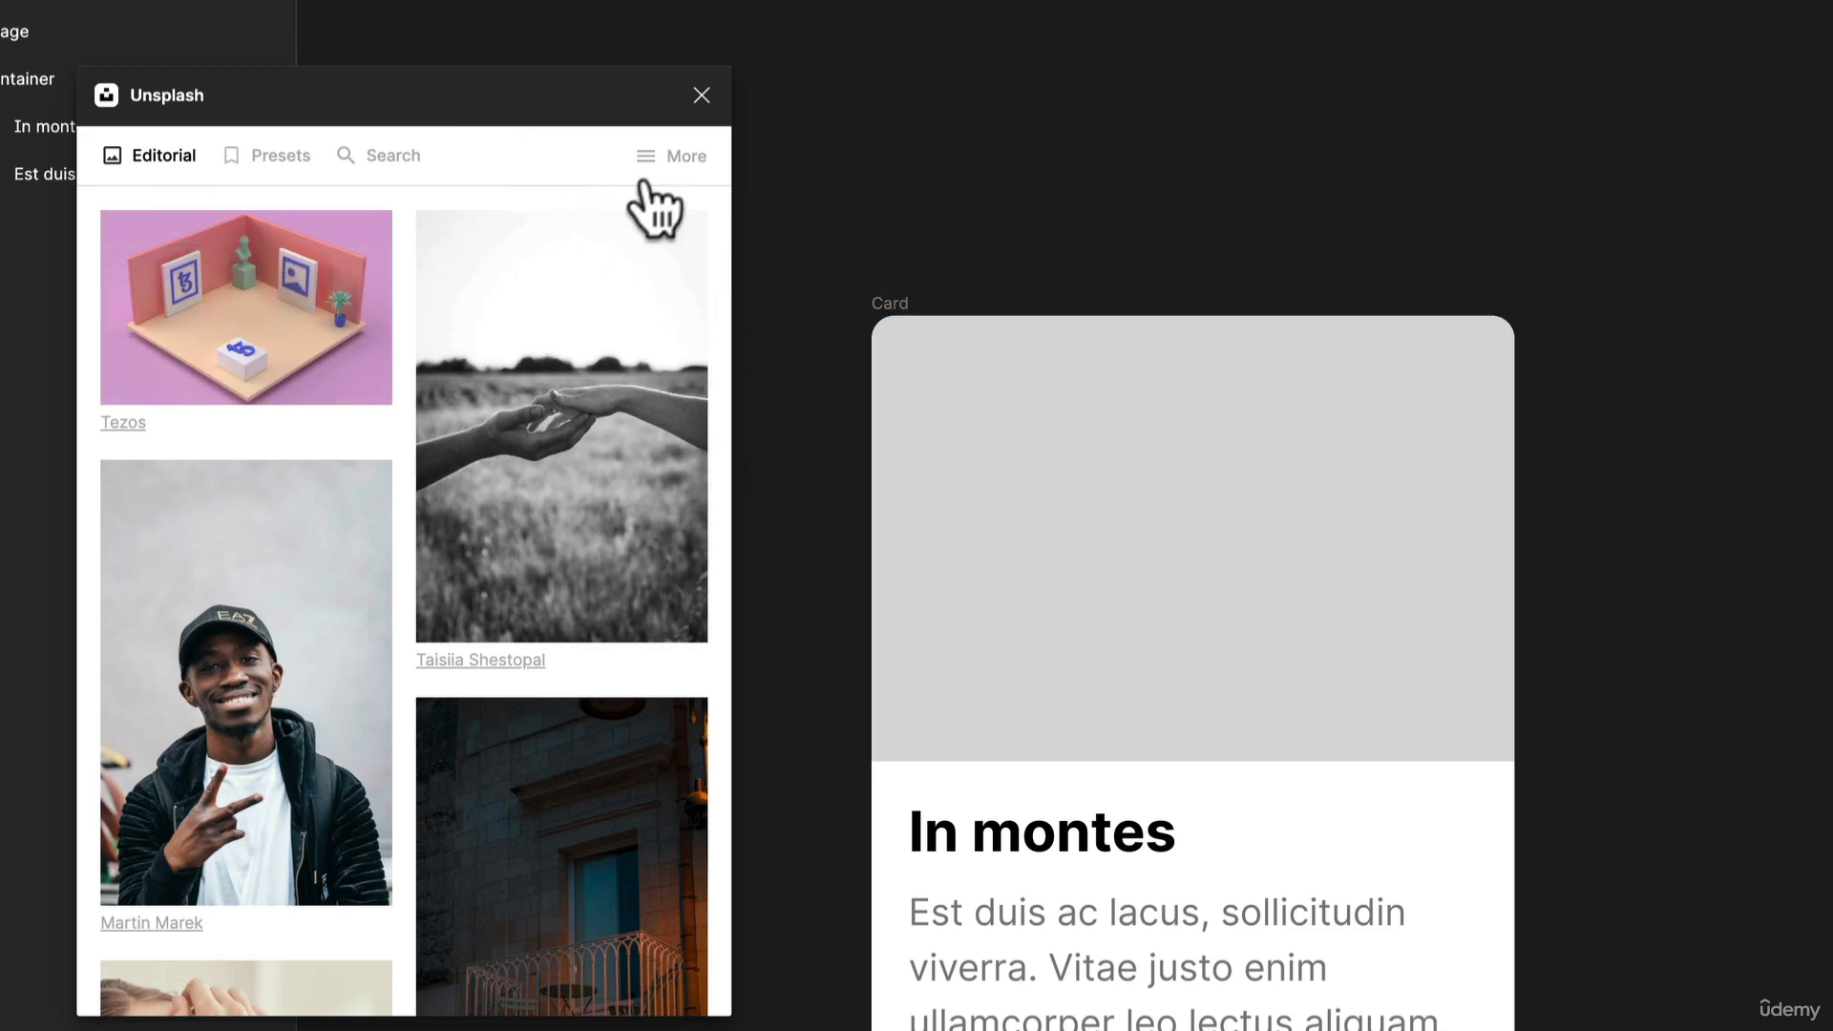
# Look through Unsplash's extra options and editorial photos, and search with the preset "abstract" category
pyautogui.click(673, 167)
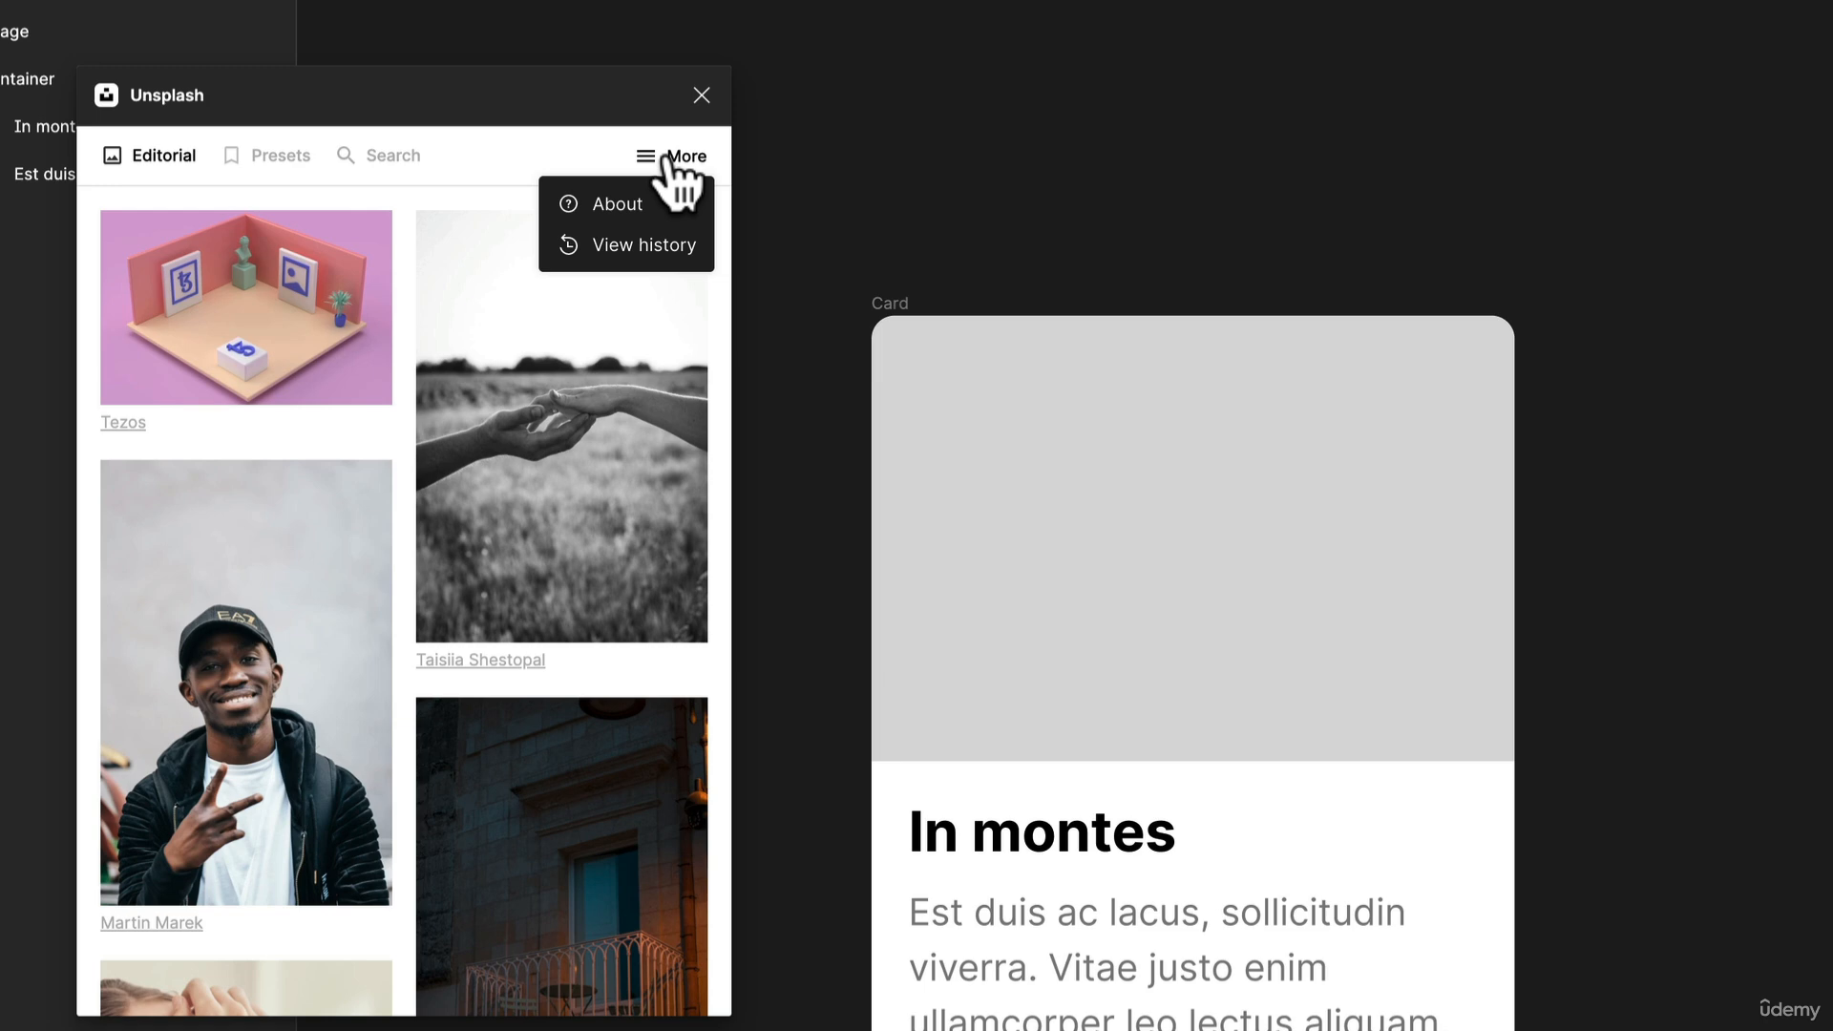
pyautogui.scroll(-3, 426, 315)
pyautogui.scroll(3, 420, 248)
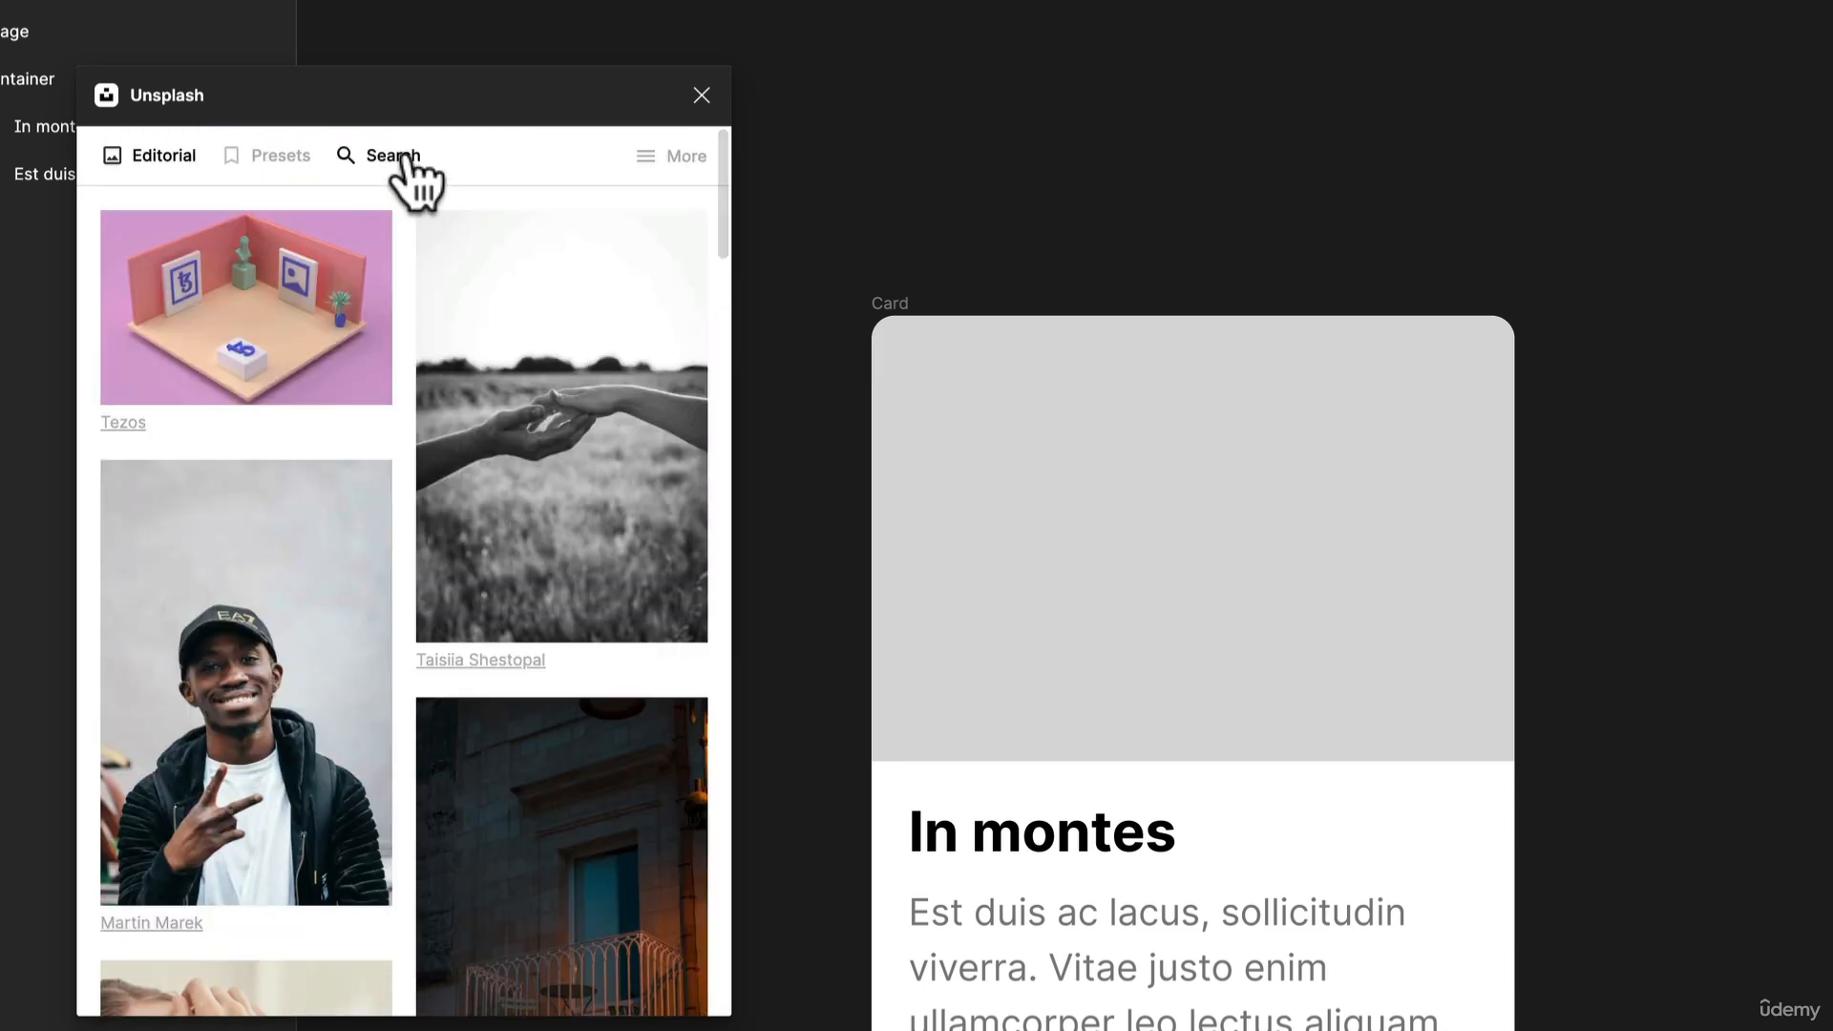
pyautogui.click(402, 156)
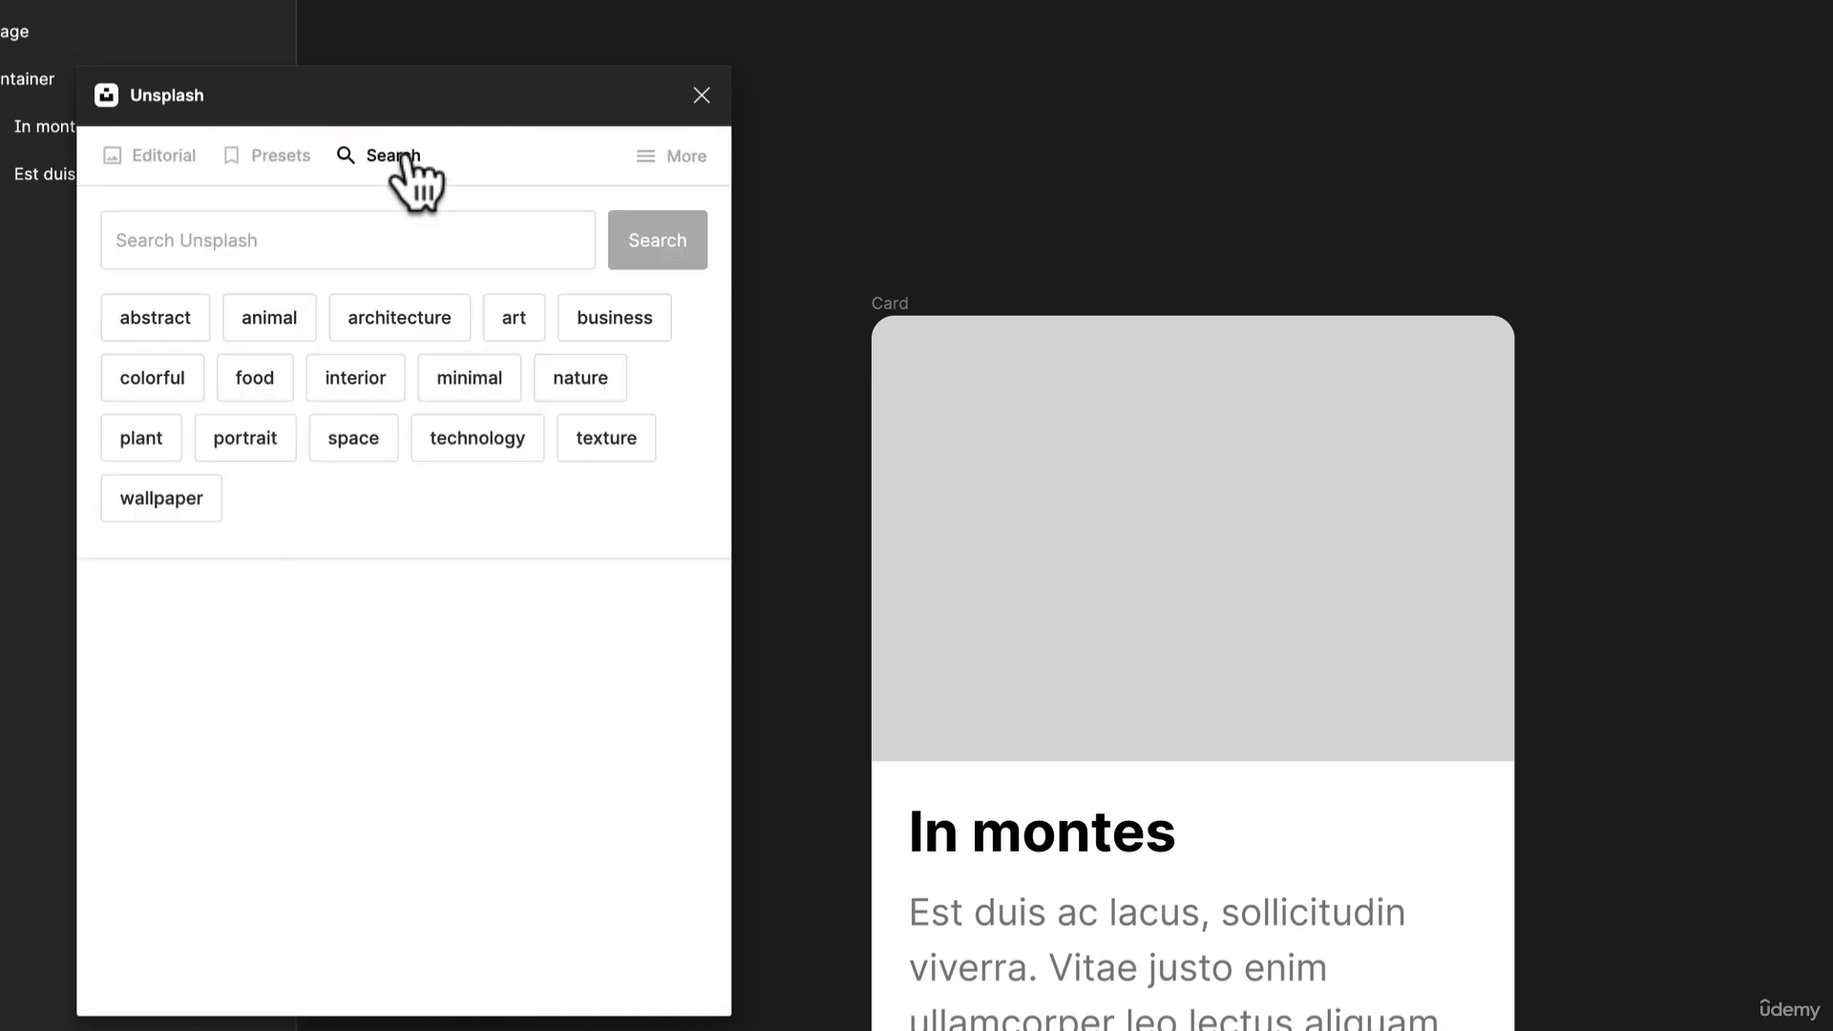
pyautogui.click(182, 321)
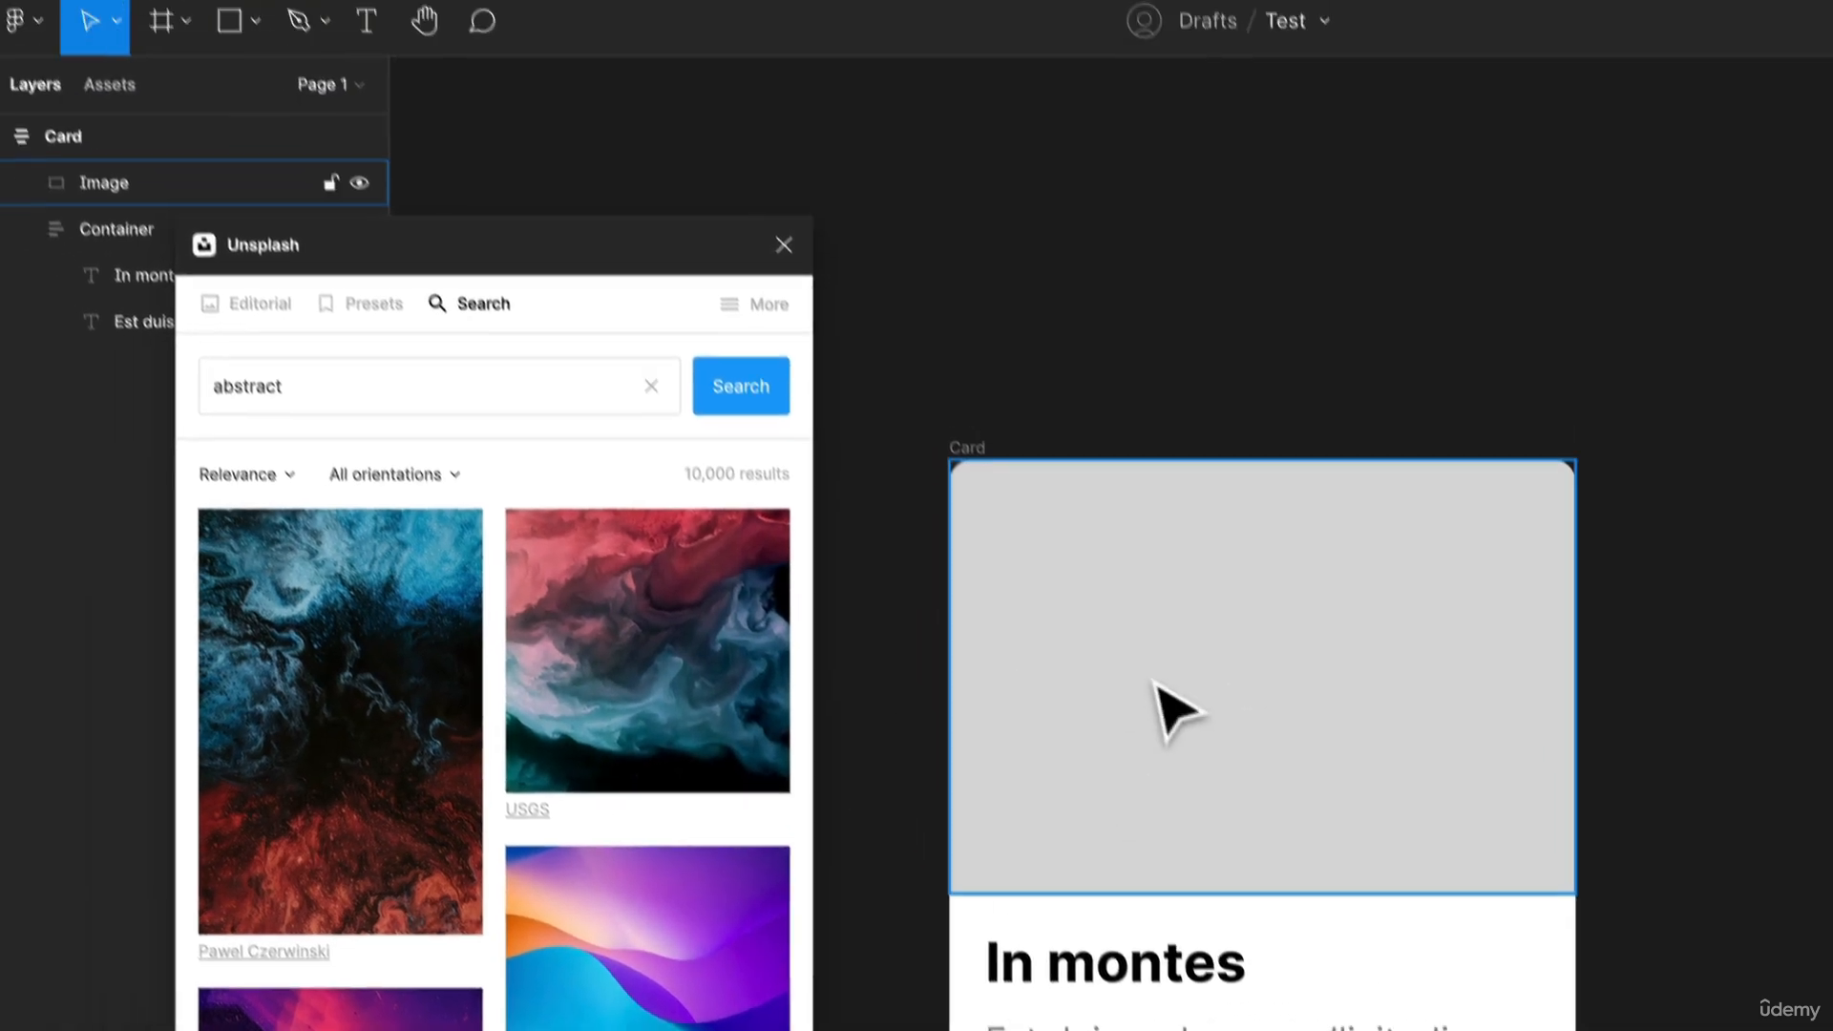
# Fill the card's Image rectangle with the blue-and-pink swirling abstract photo and remove its D9D9D9 fill
pyautogui.click(1088, 549)
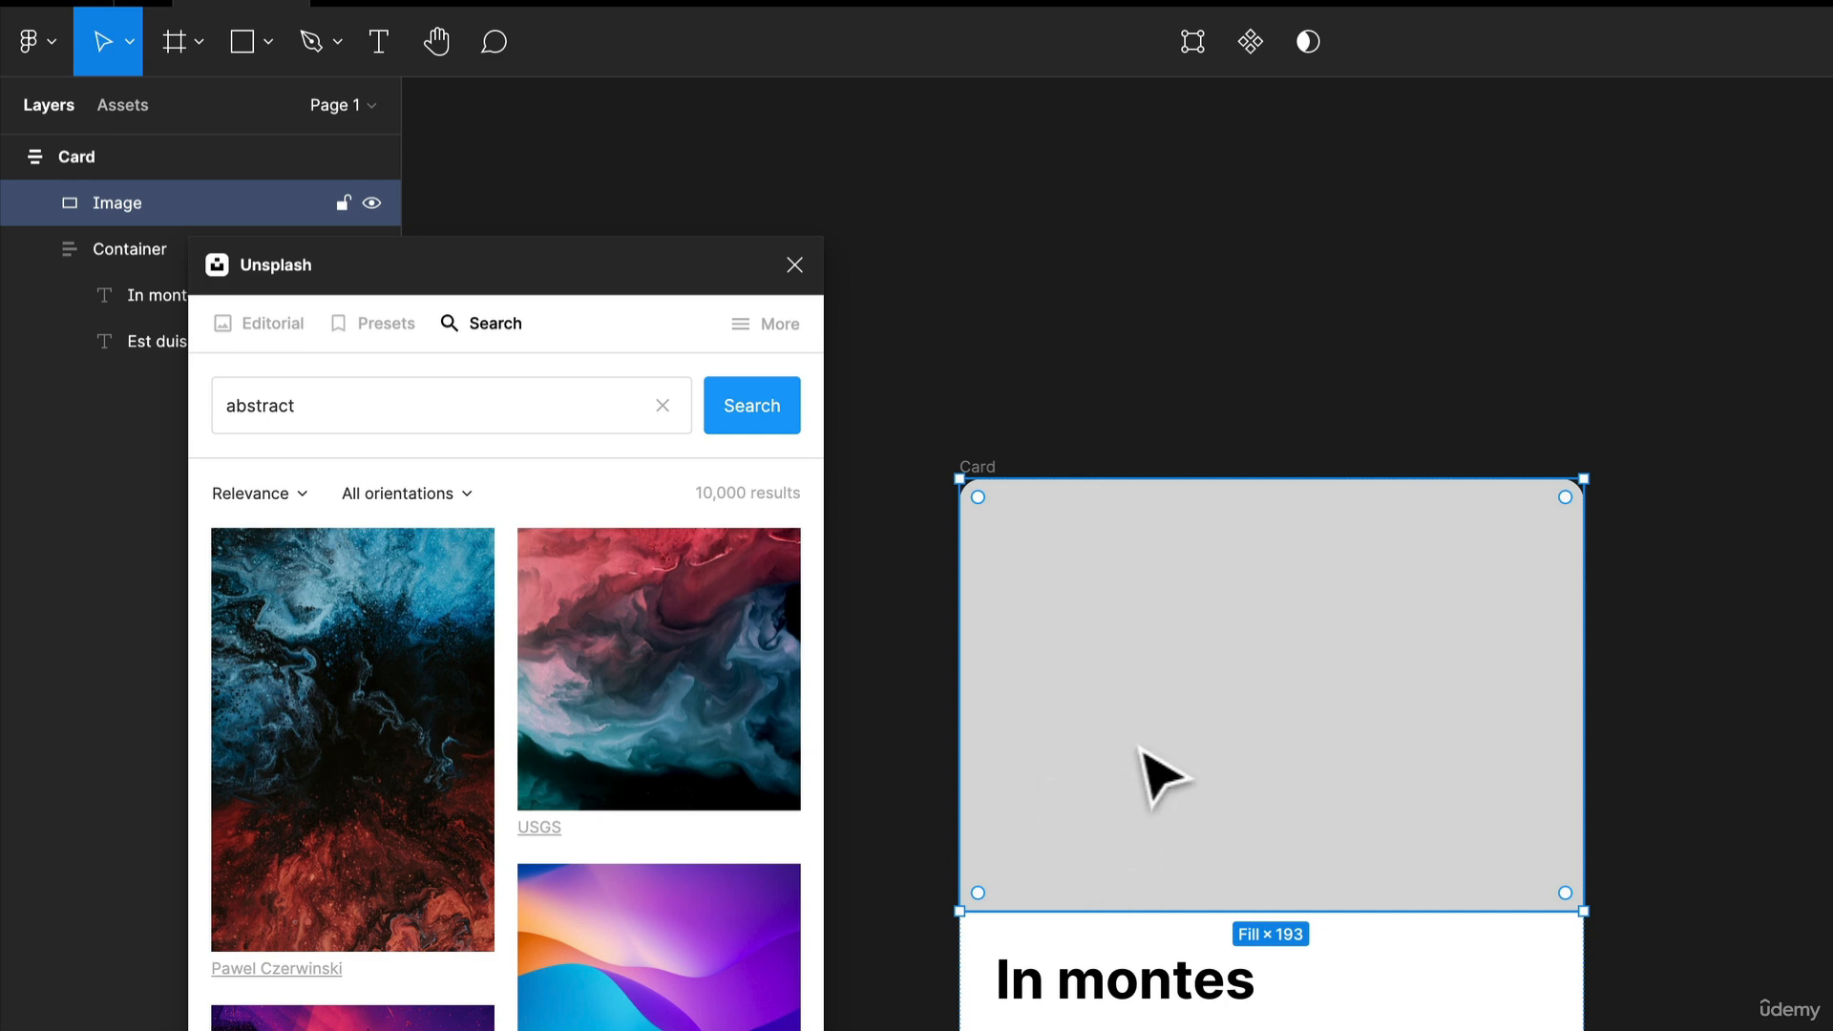
pyautogui.scroll(-5, 602, 712)
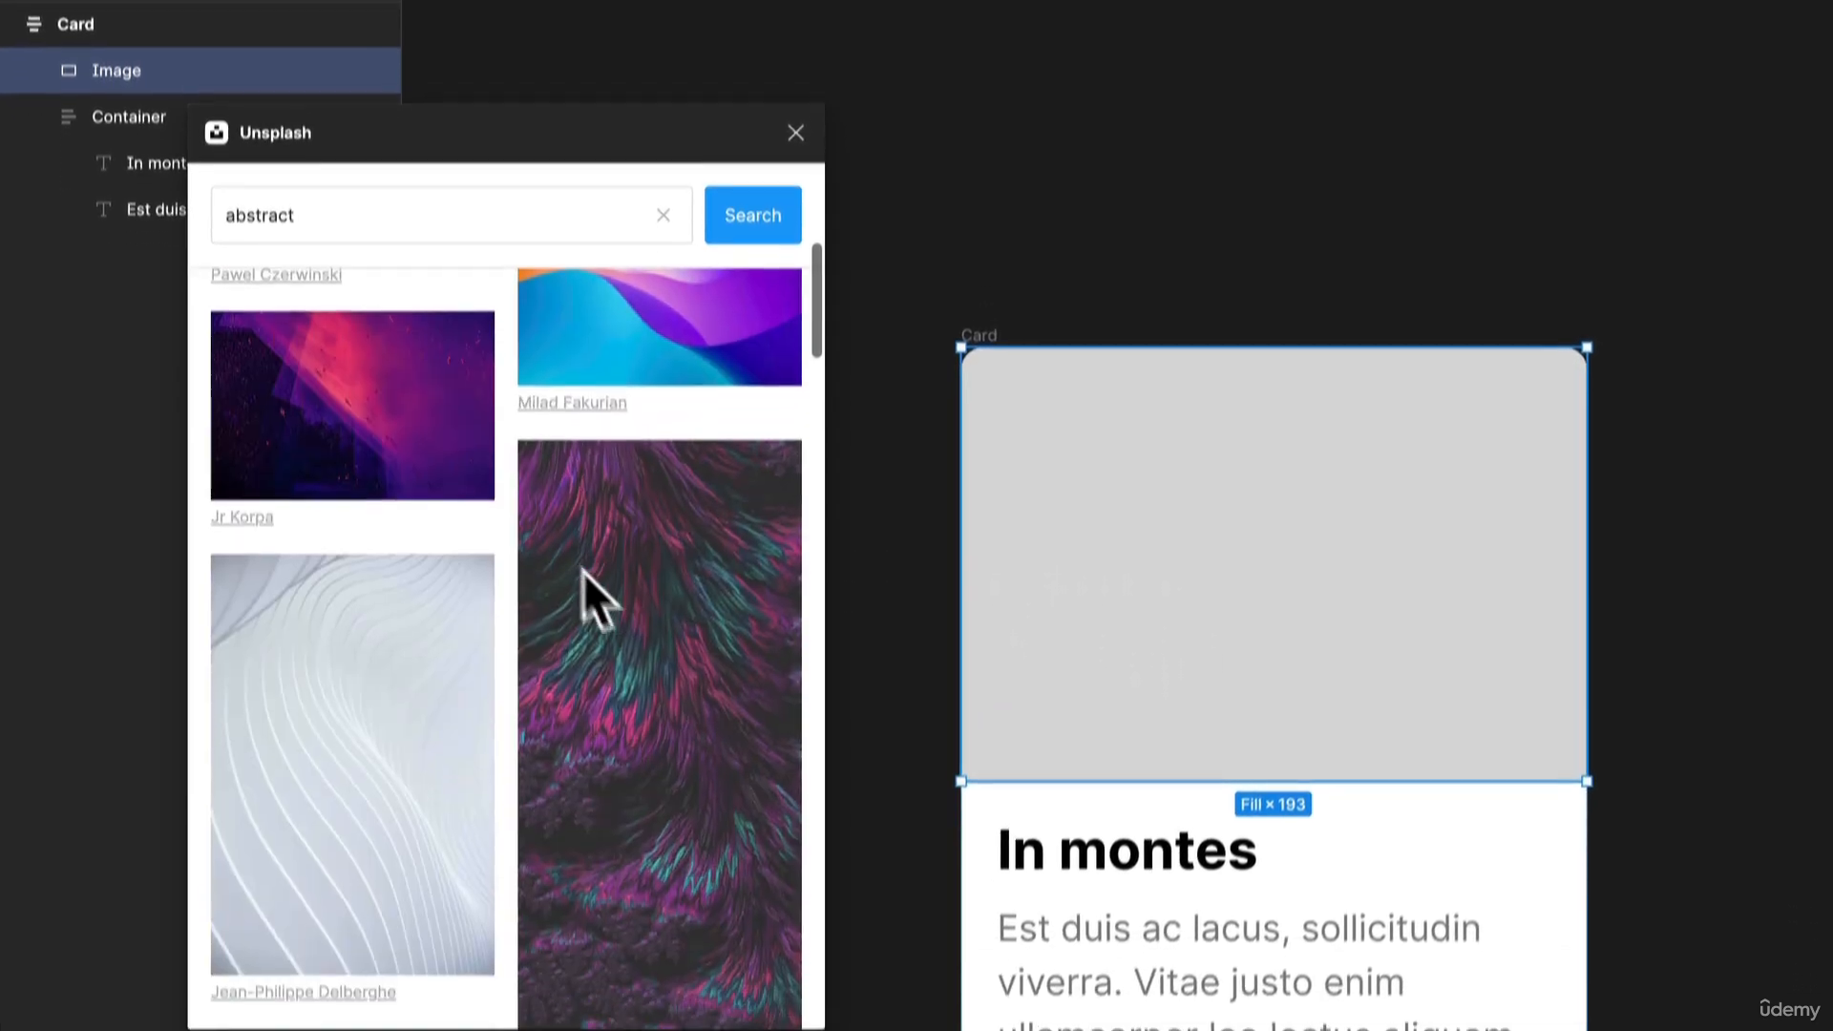
pyautogui.scroll(-8, 523, 513)
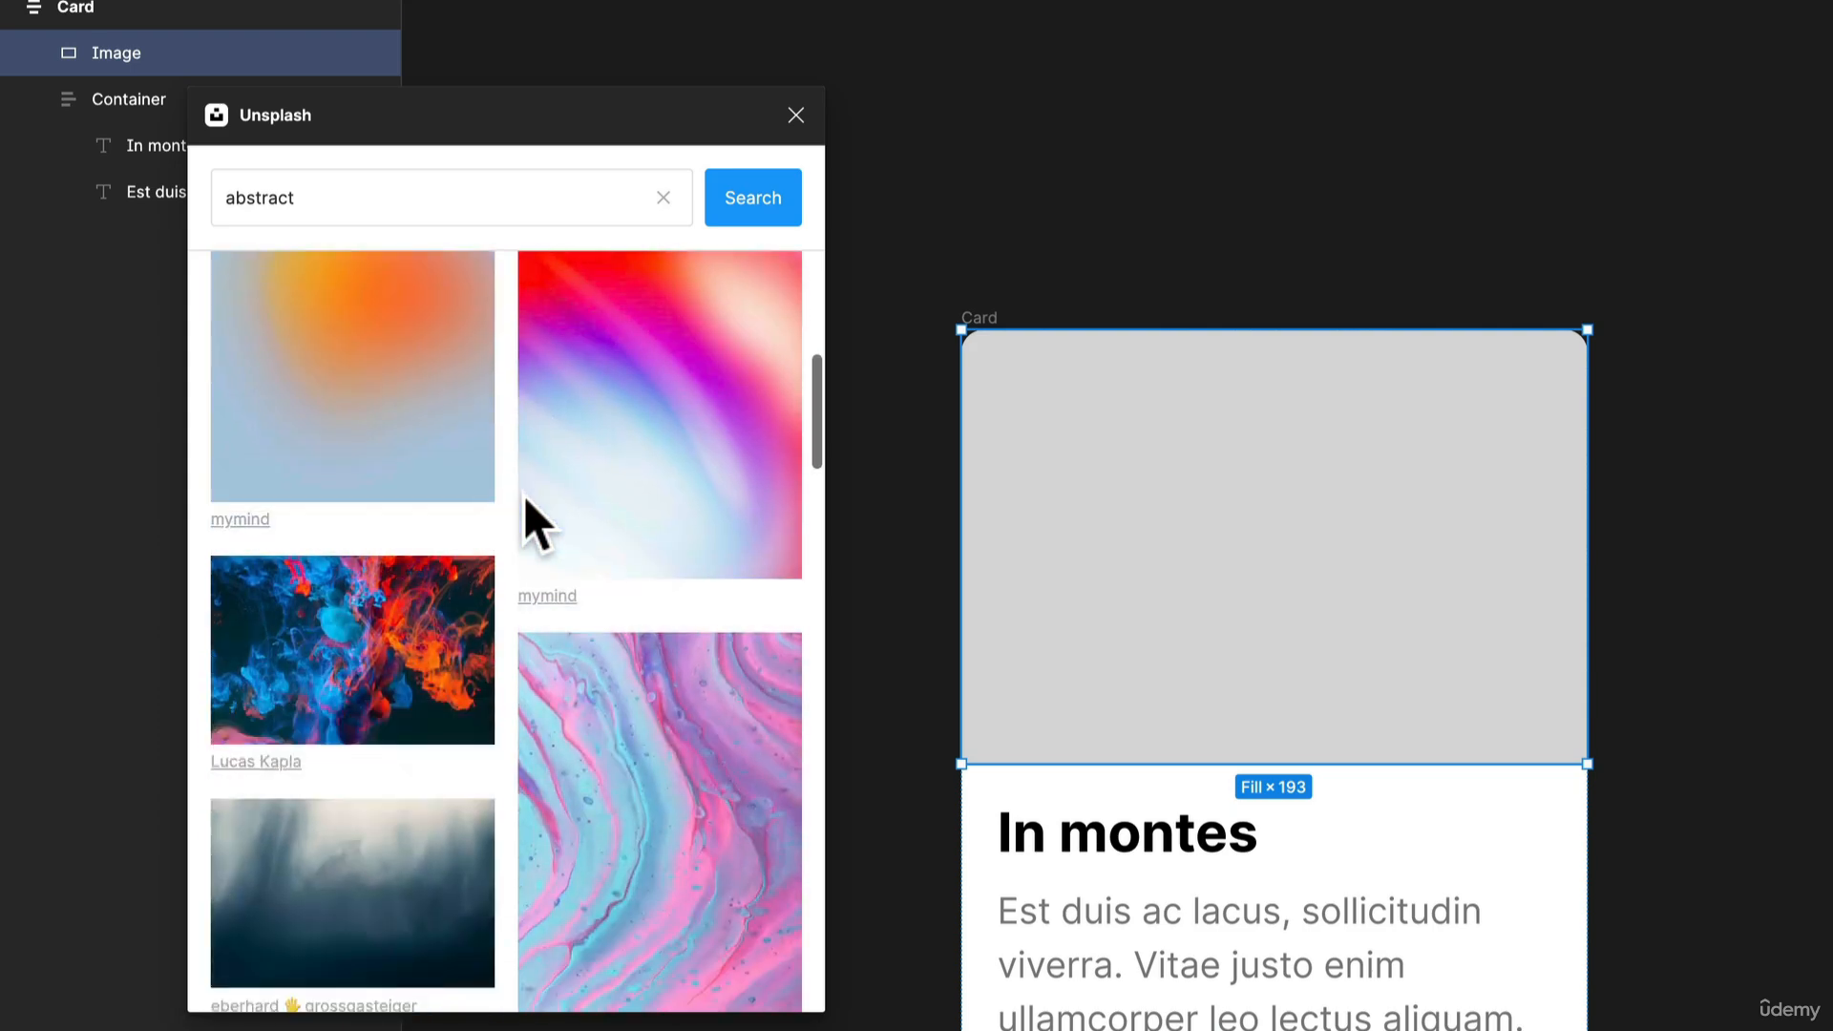
pyautogui.scroll(-1, 523, 496)
pyautogui.scroll(-5, 793, 700)
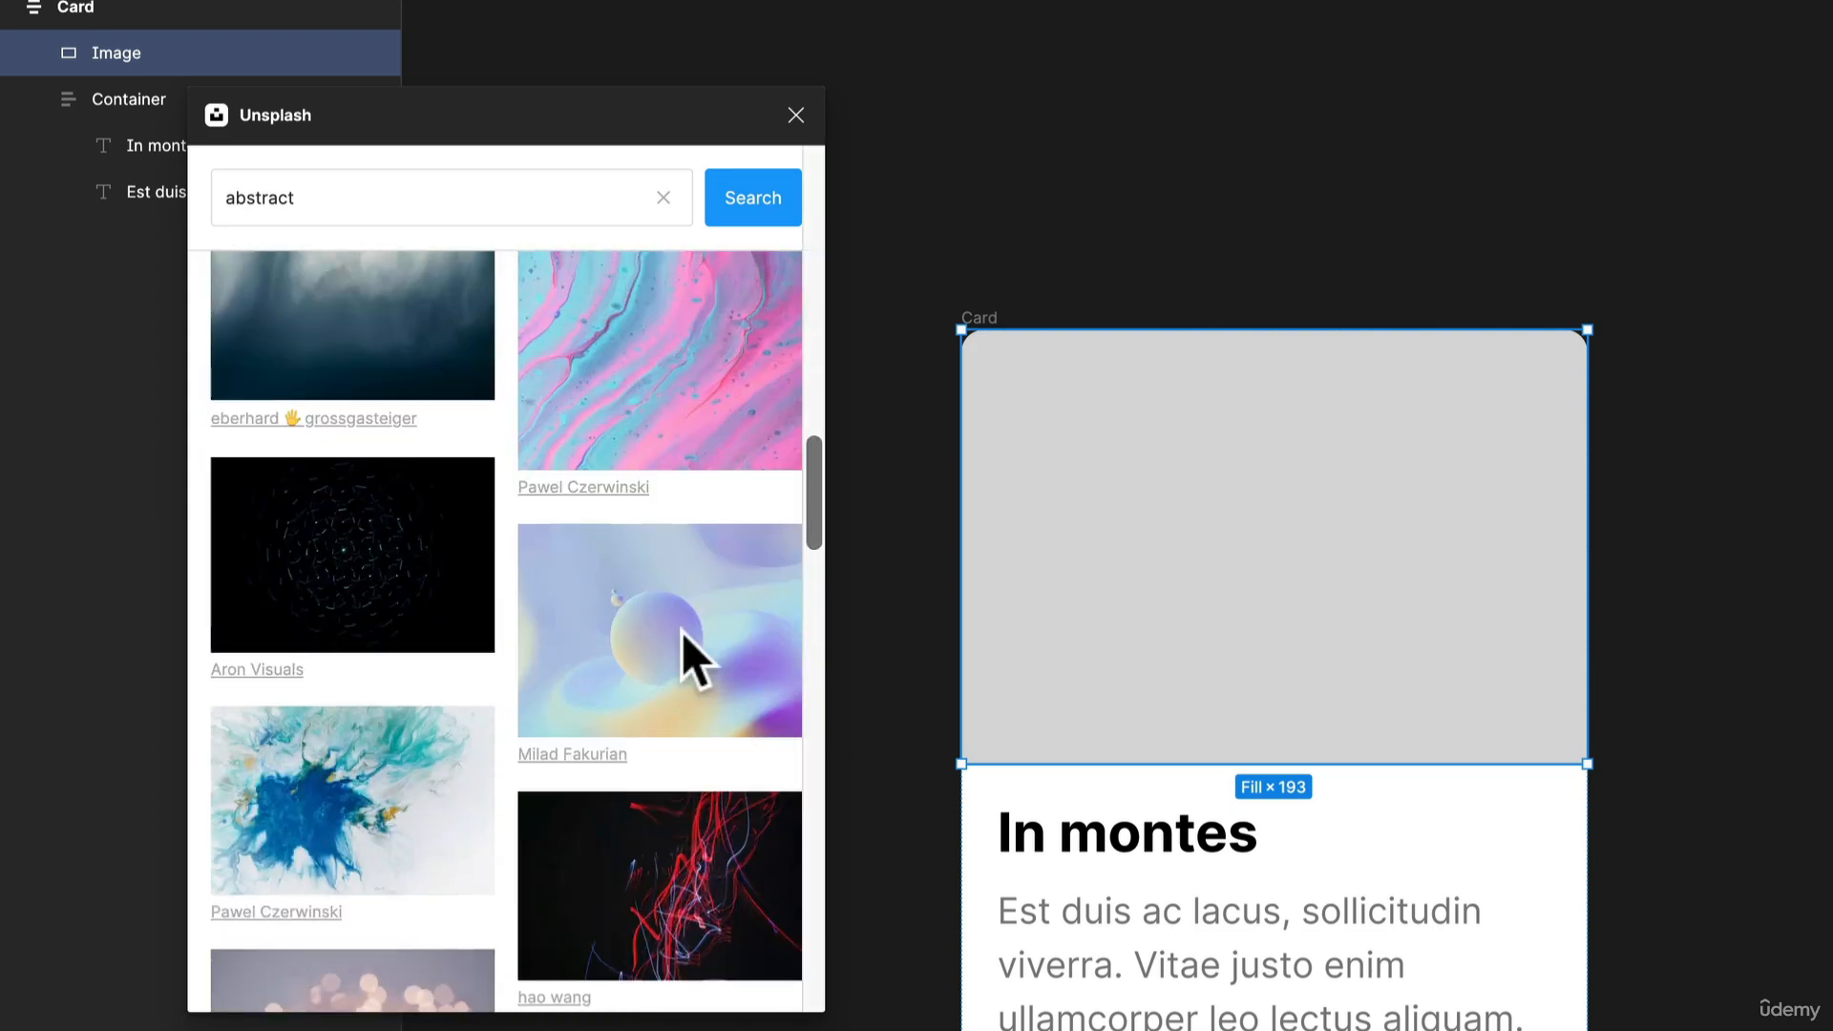
pyautogui.scroll(-3, 681, 632)
pyautogui.scroll(-2, 649, 609)
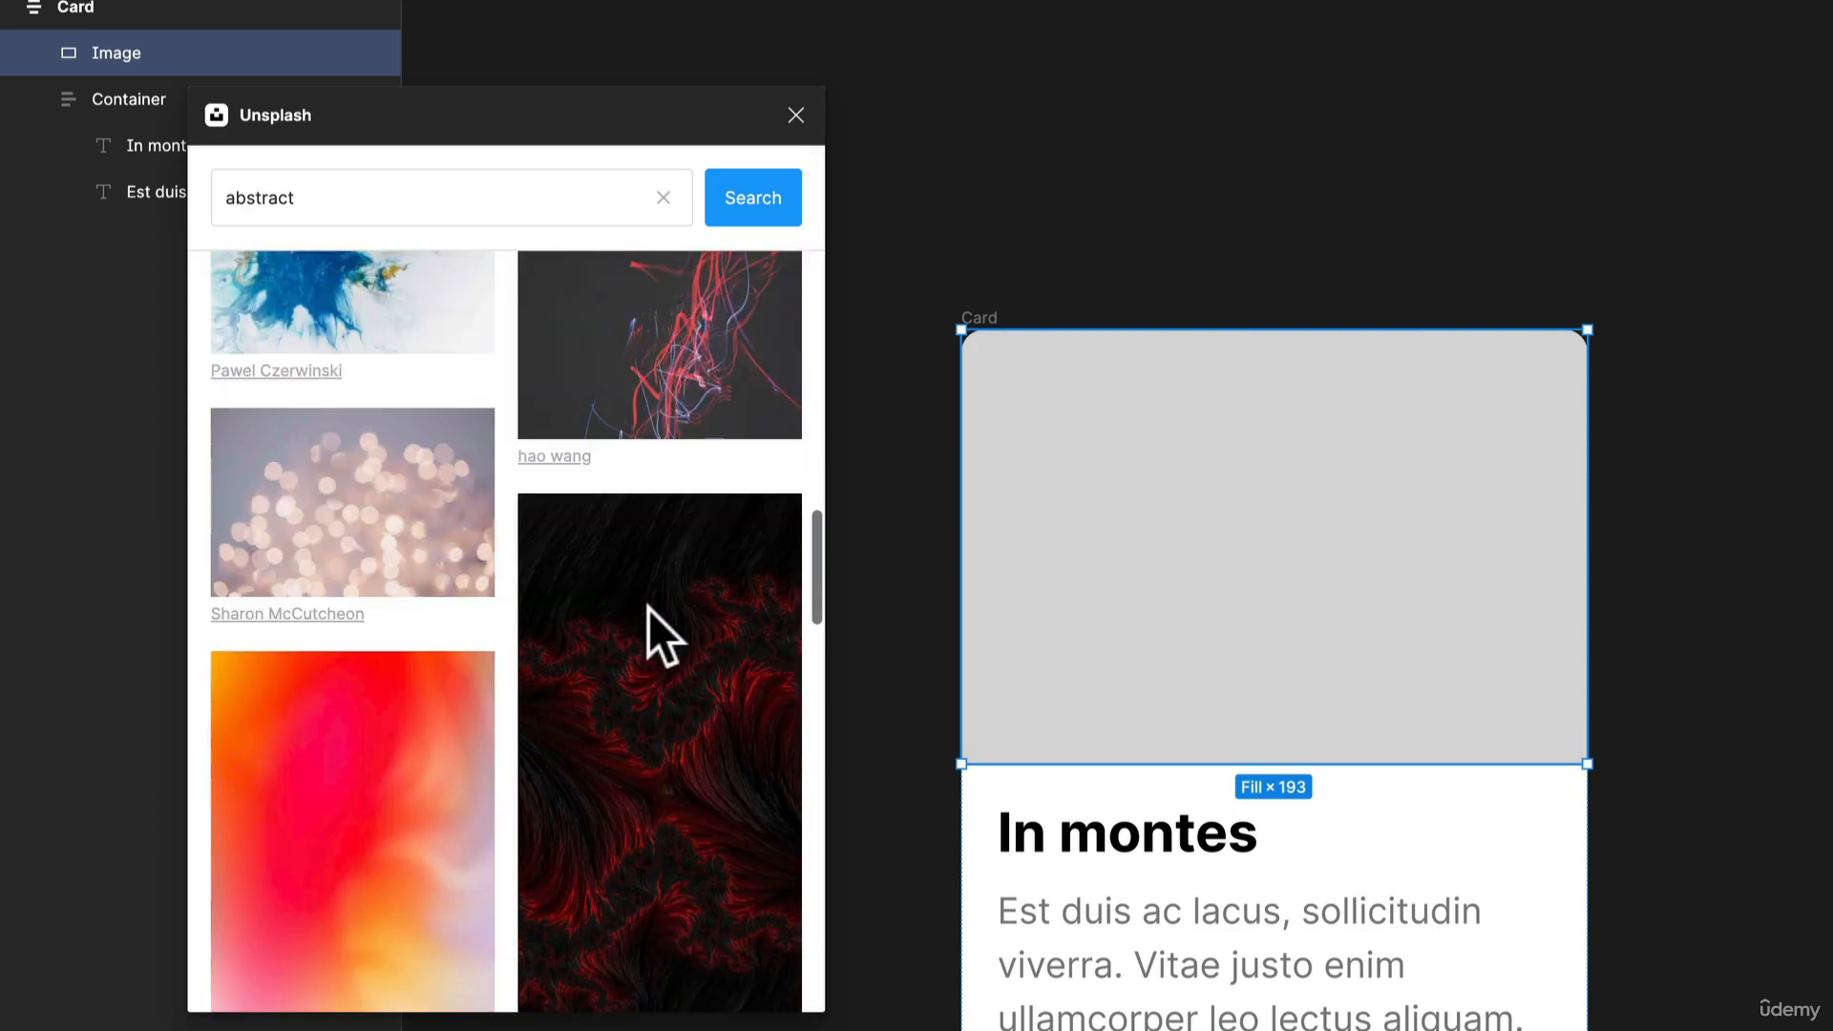
pyautogui.scroll(-2, 650, 609)
pyautogui.scroll(-4, 651, 610)
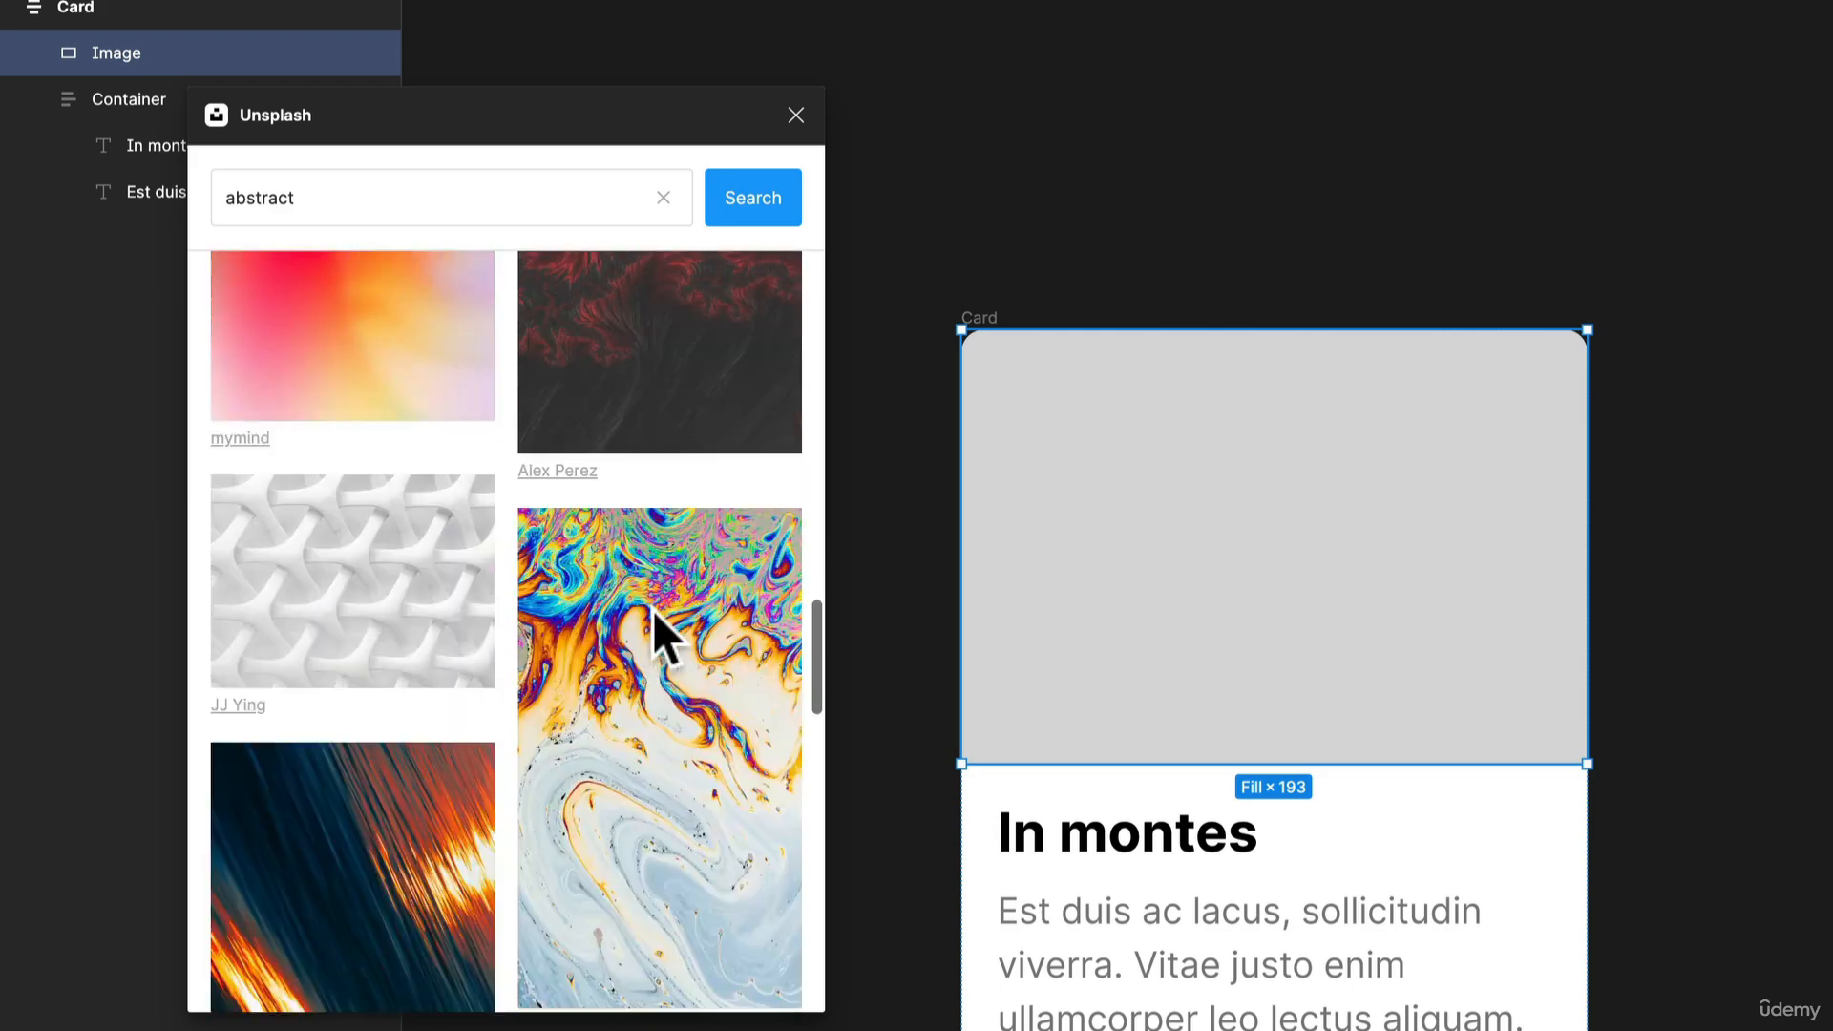
pyautogui.scroll(-10, 652, 610)
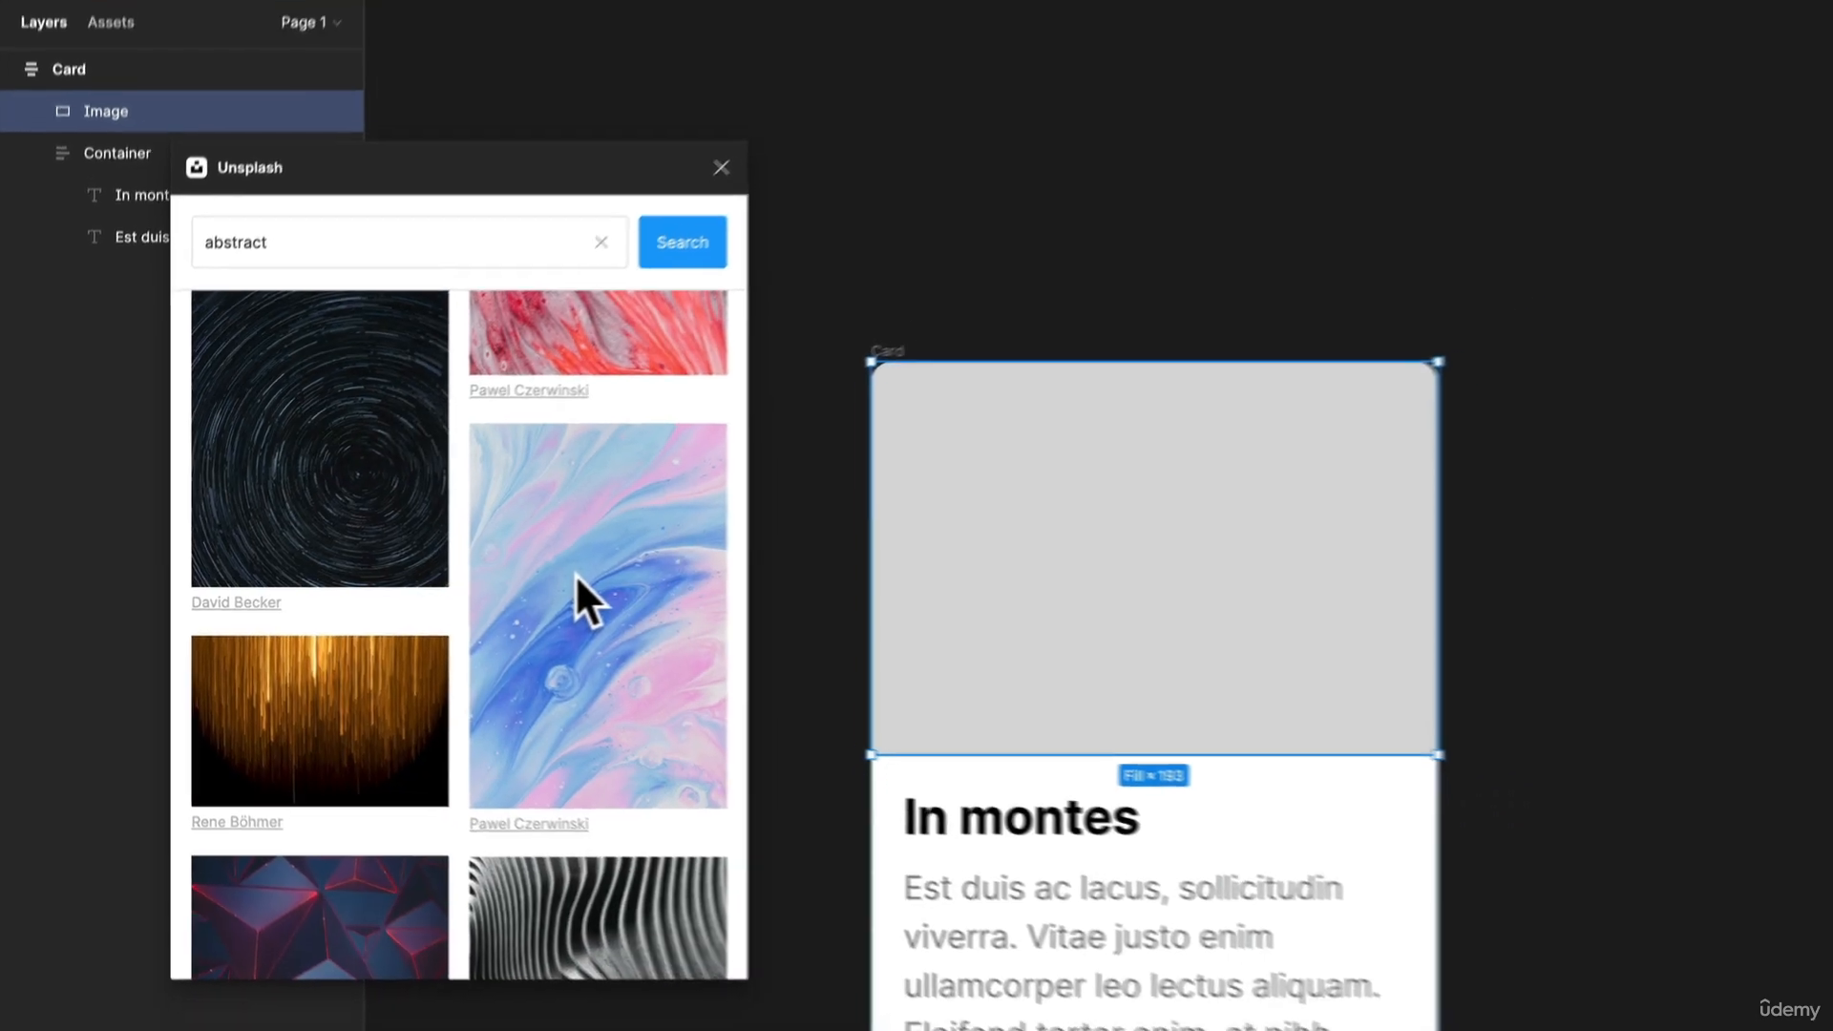
pyautogui.click(638, 574)
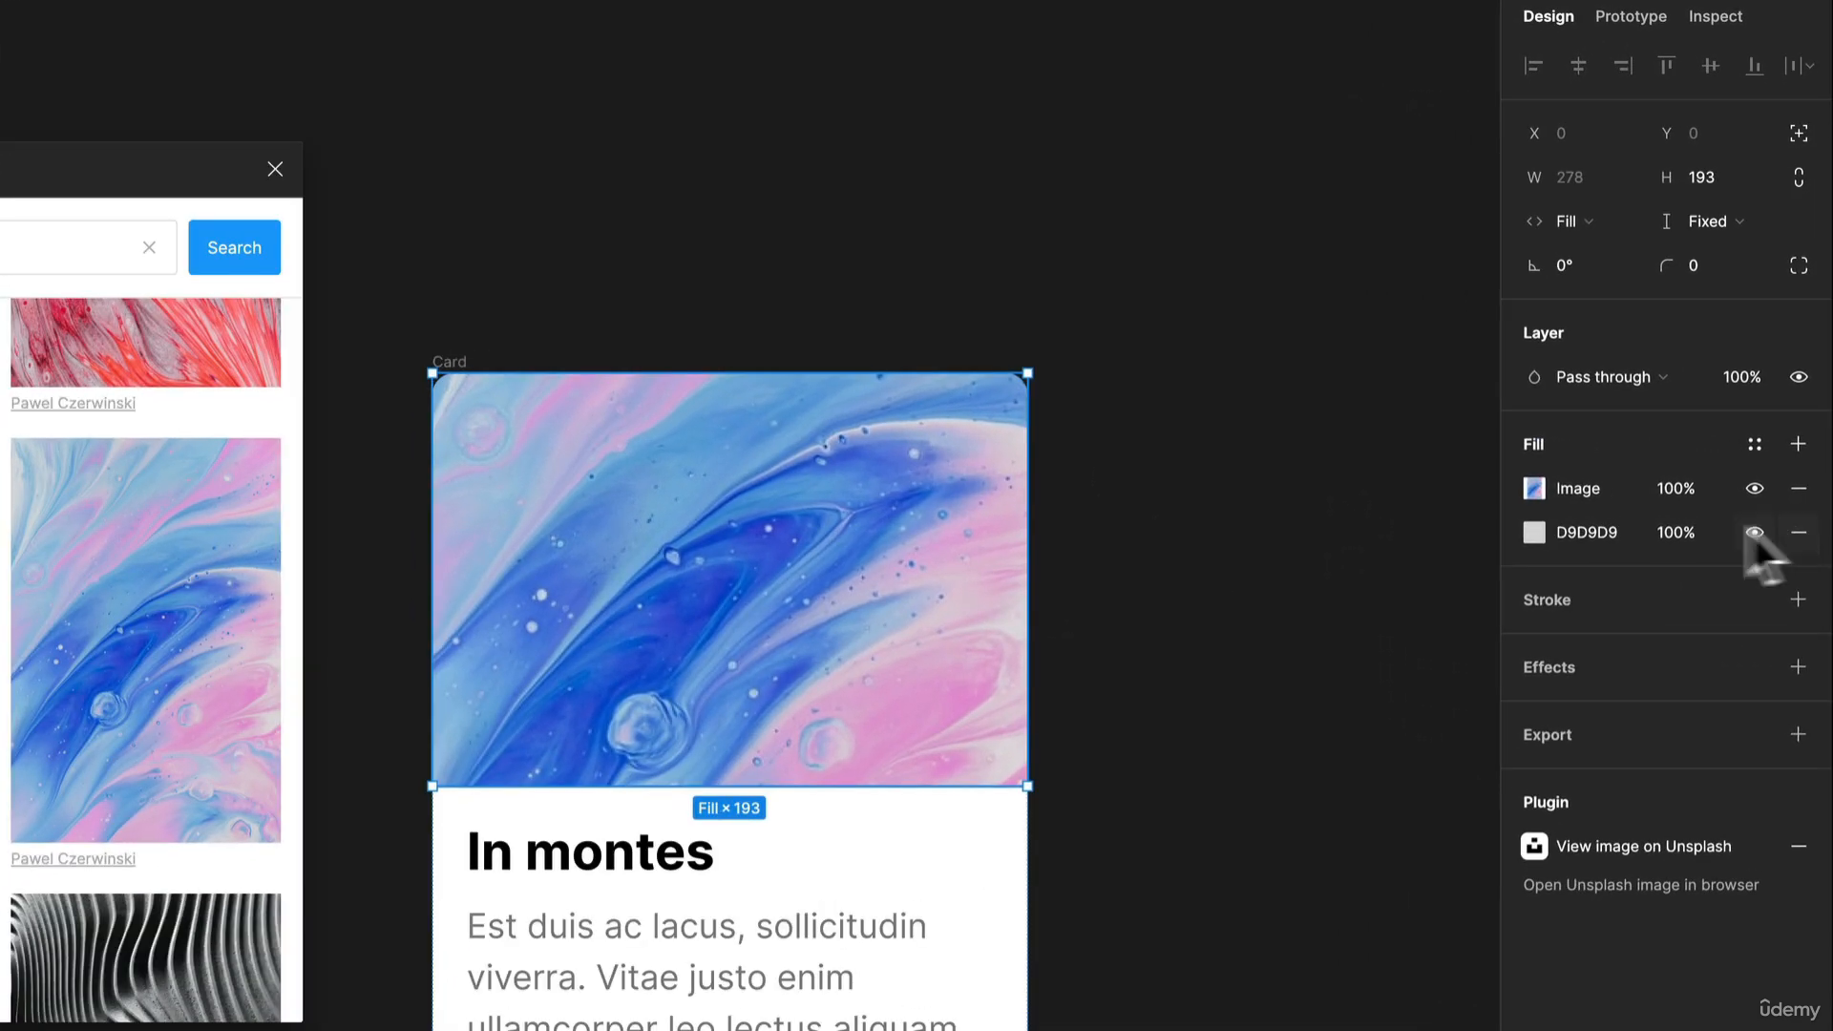
pyautogui.click(1793, 532)
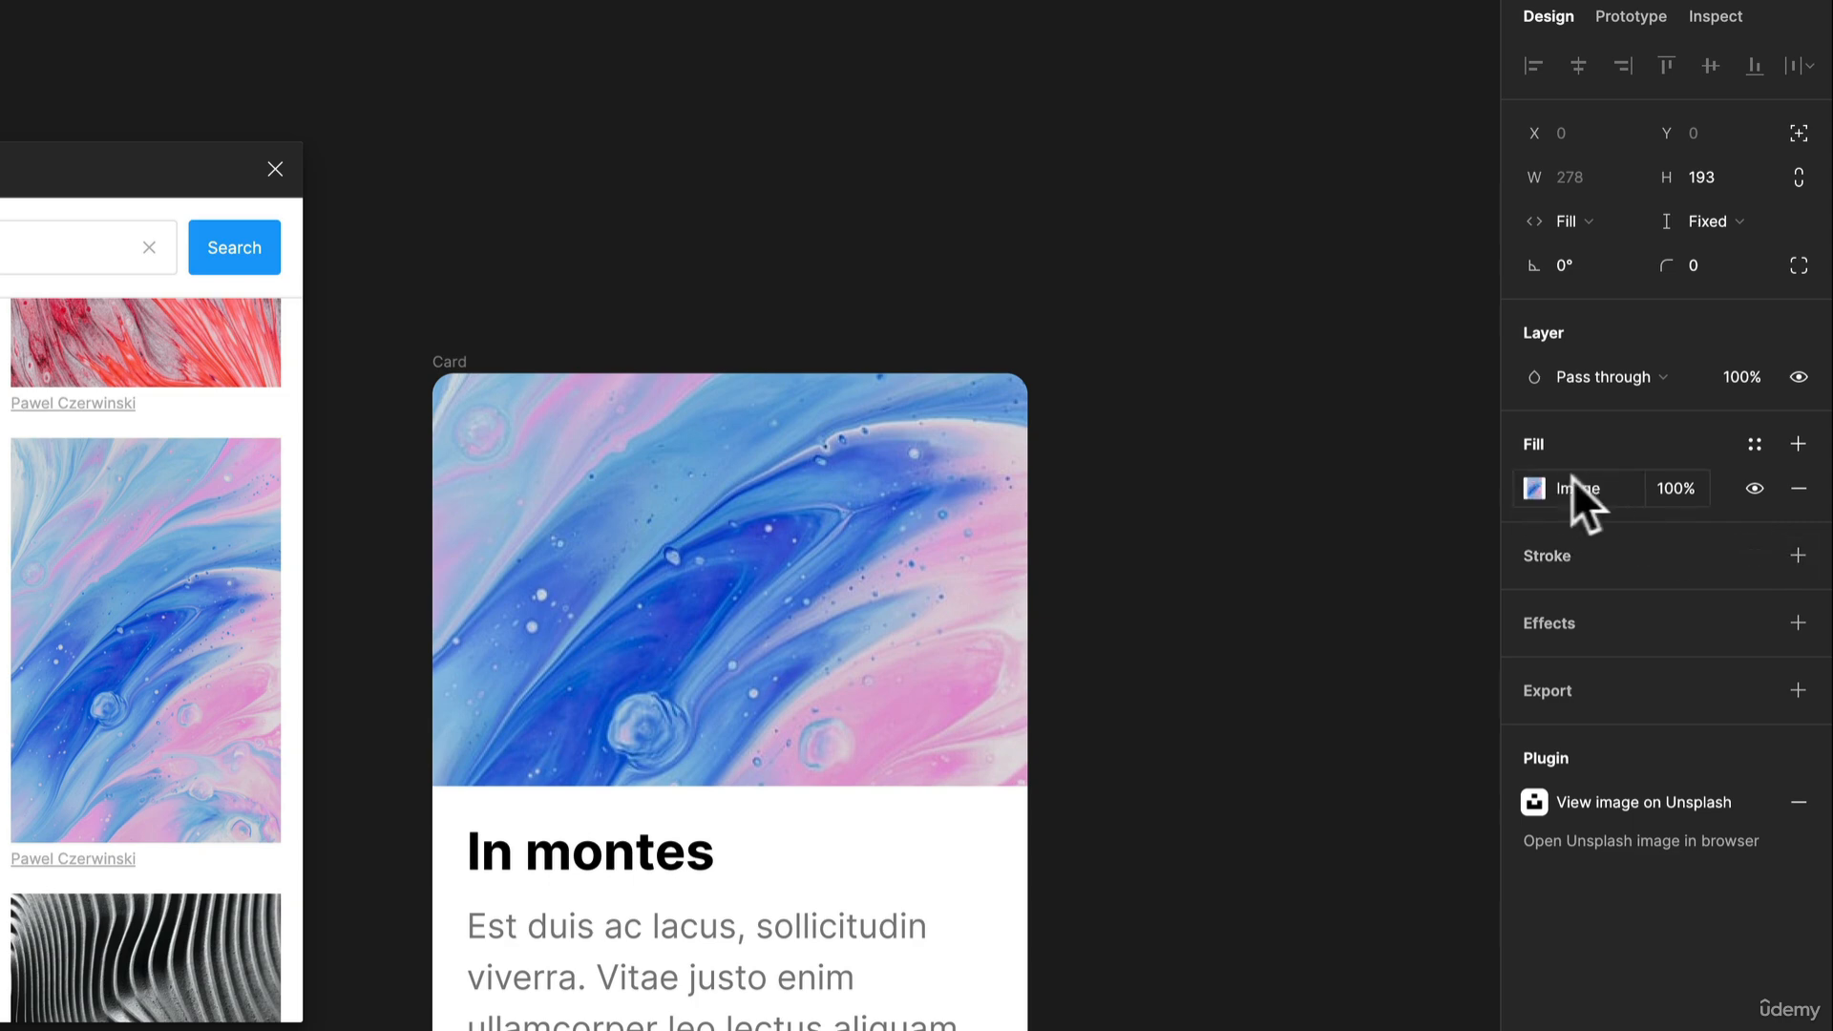
pyautogui.click(1227, 561)
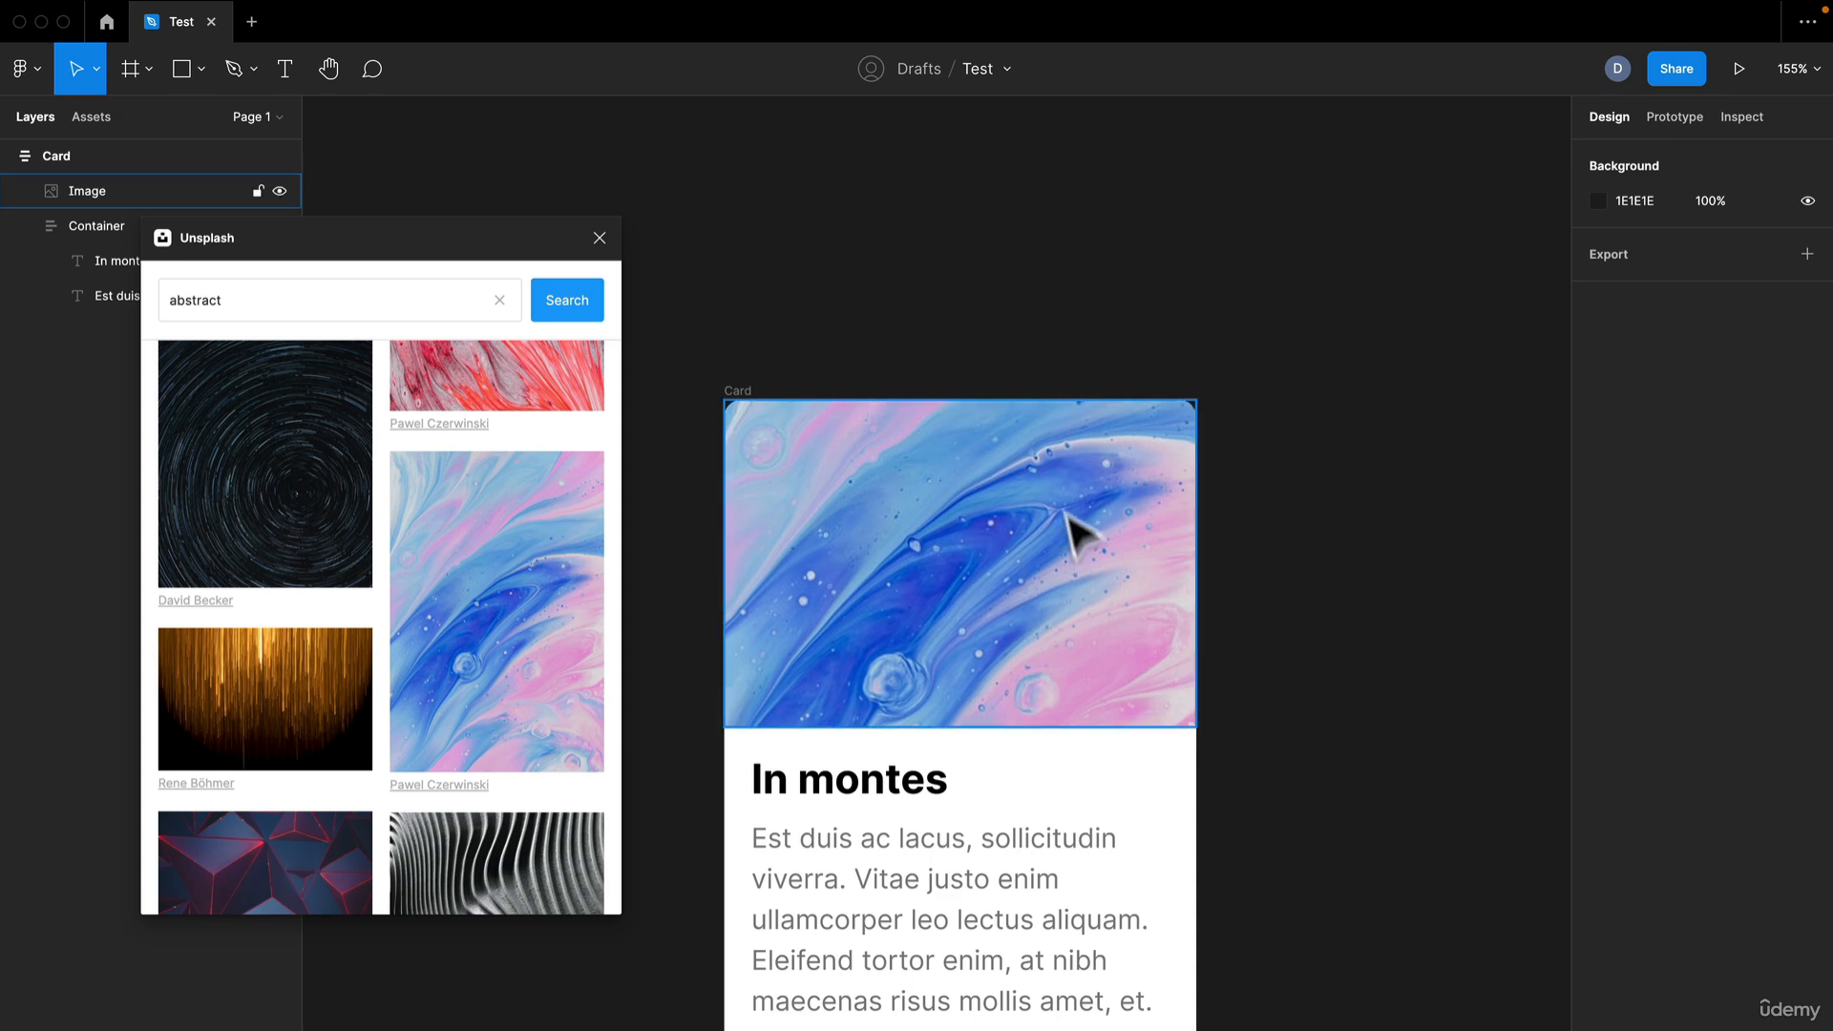
# Insert the red-and-white abstract photo from Unsplash with no layer selected, and place it on the canvas beside the card
pyautogui.scroll(5, 1212, 774)
pyautogui.hscroll(3, 1211, 773)
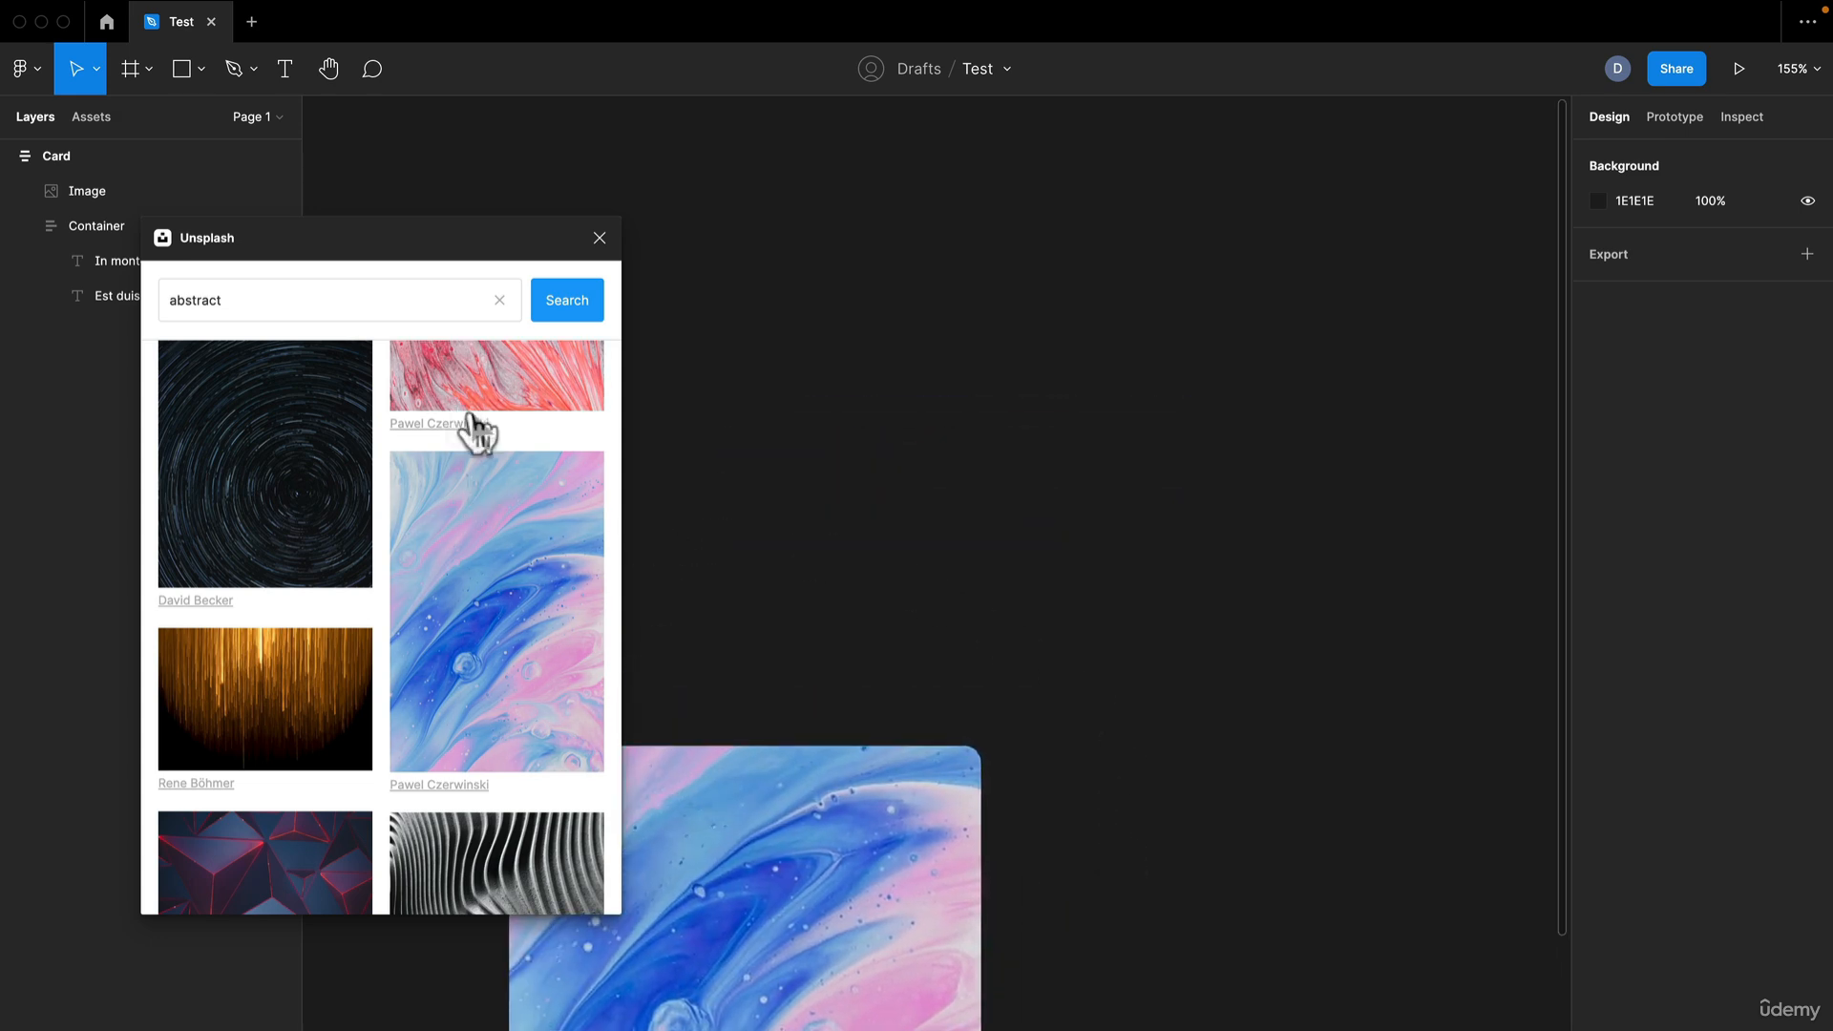
pyautogui.scroll(3, 477, 430)
pyautogui.click(559, 501)
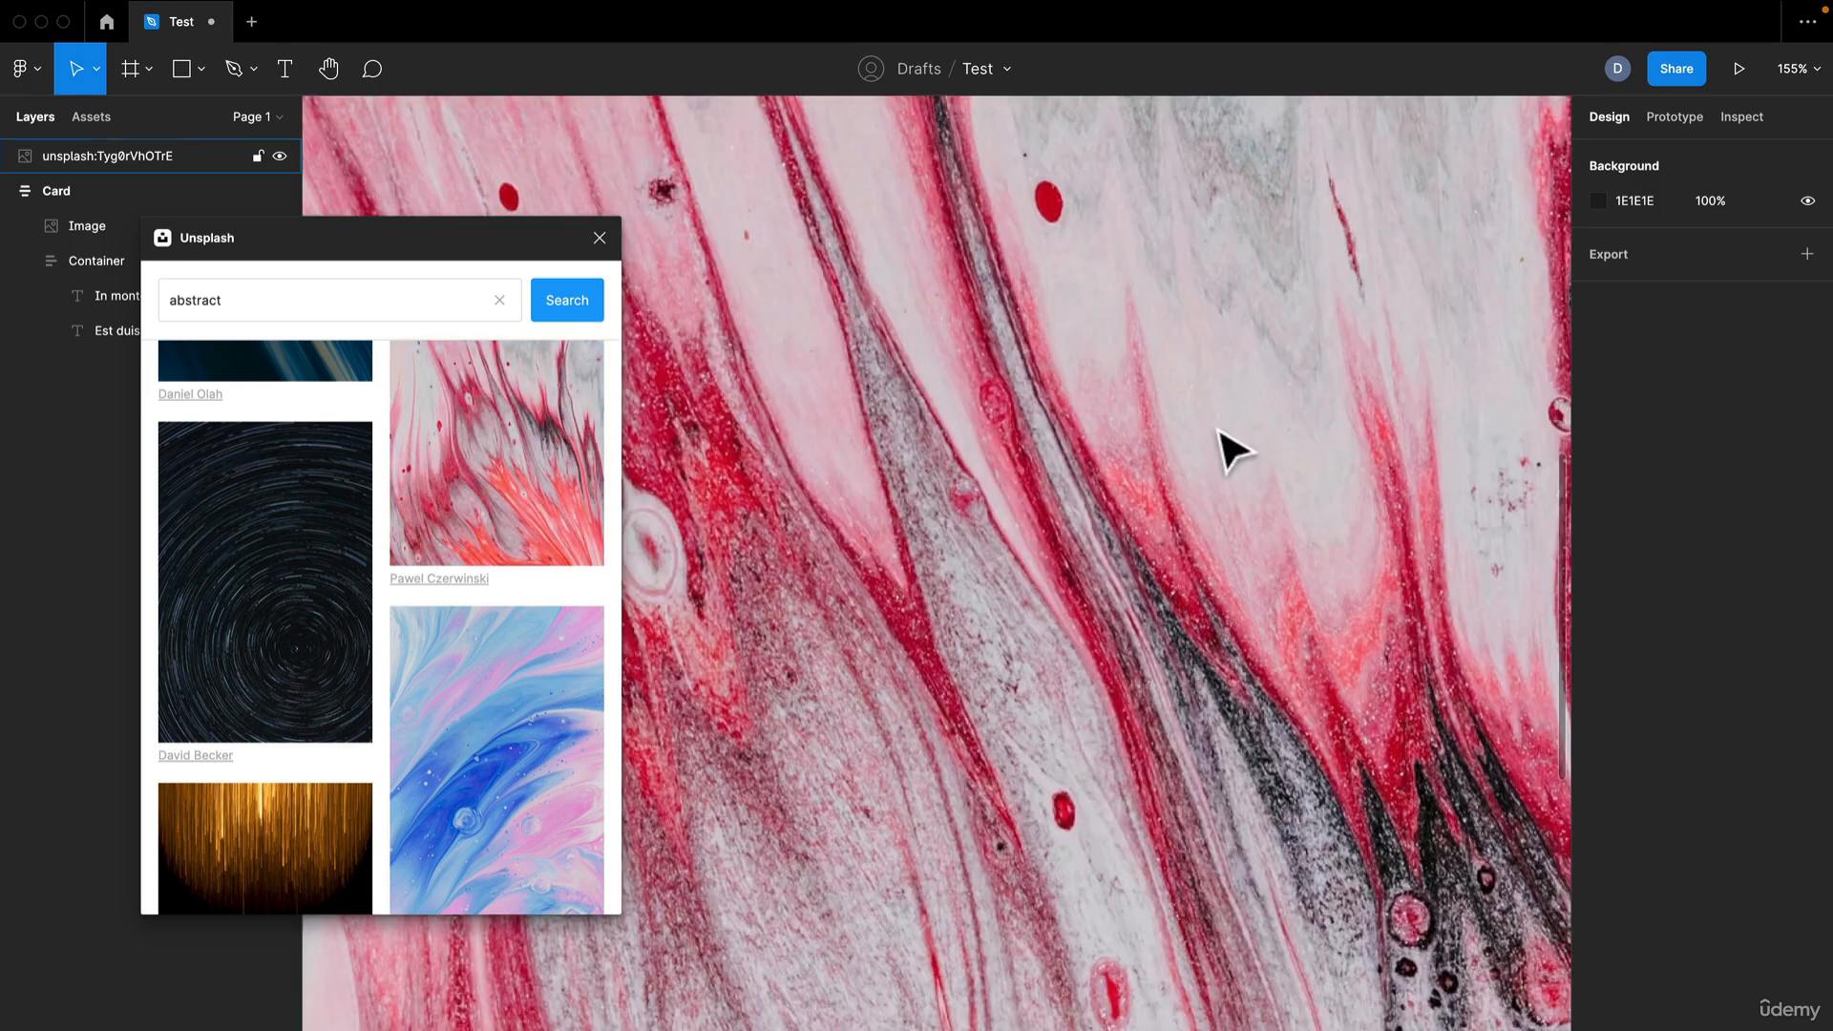
pyautogui.scroll(-10, 861, 534)
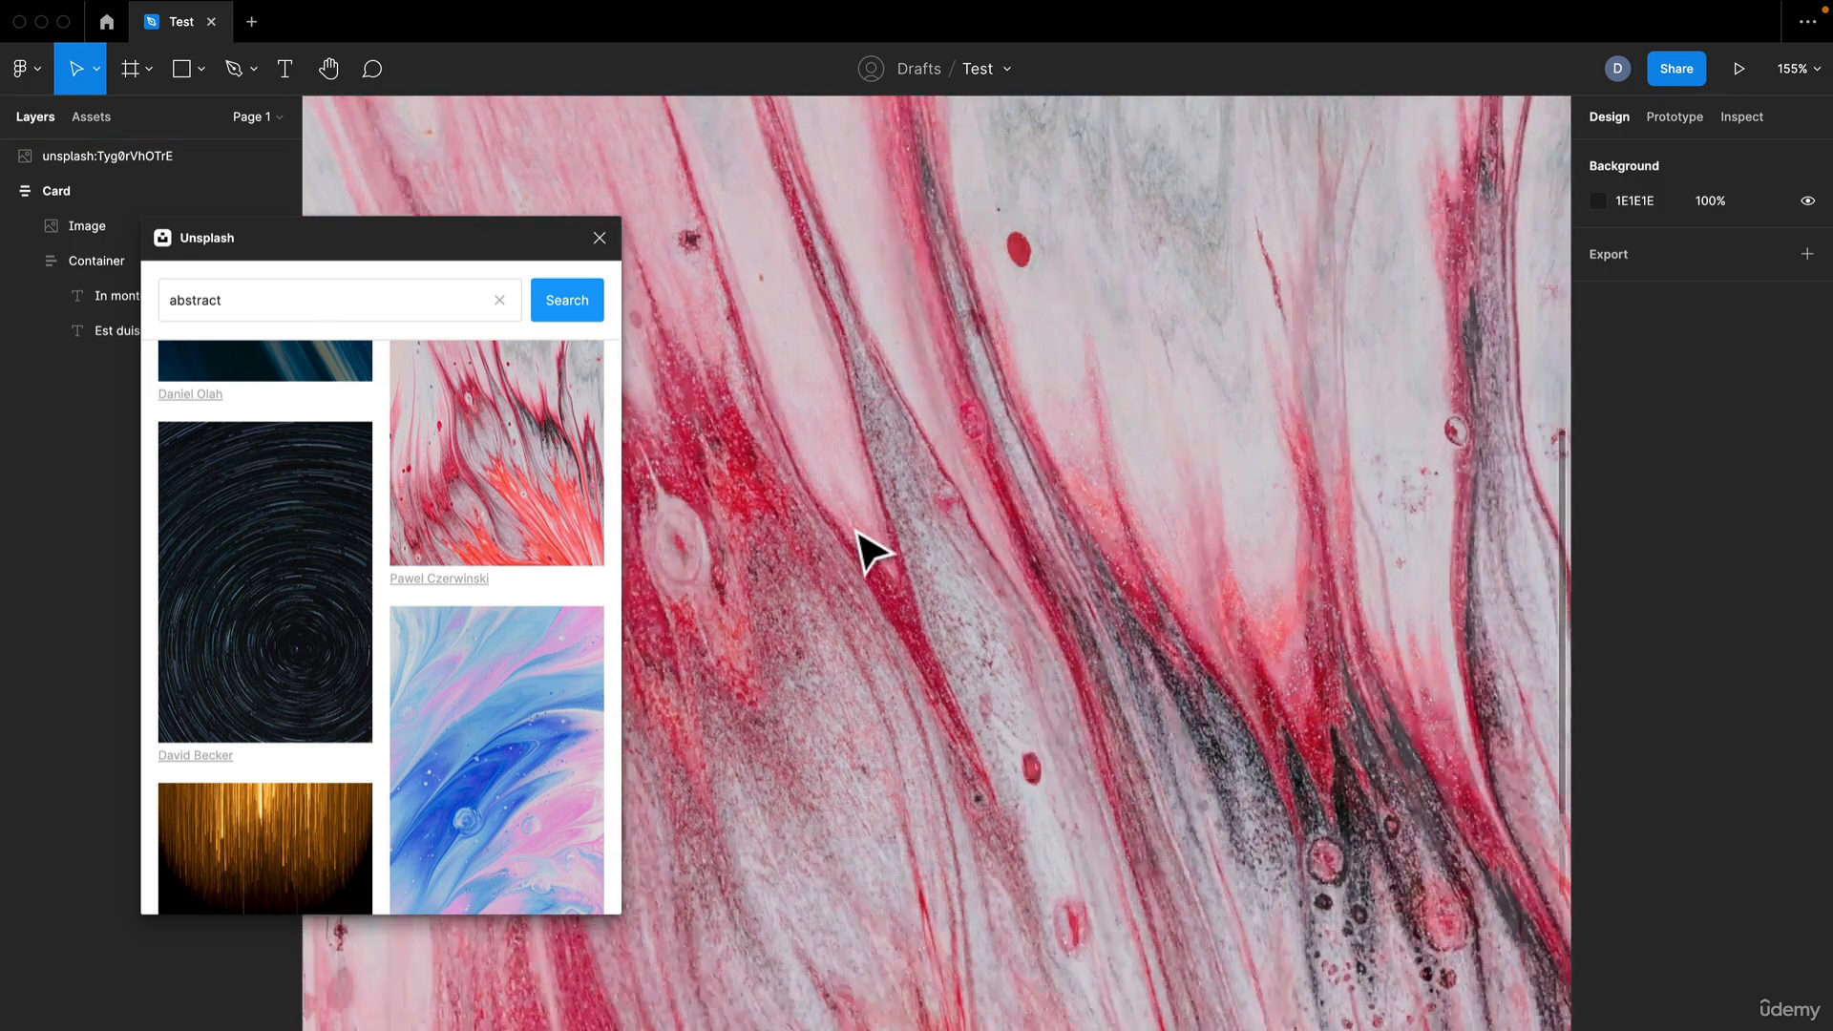
pyautogui.scroll(3, 829, 533)
pyautogui.moveTo(829, 532); pyautogui.dragTo(1149, 642)
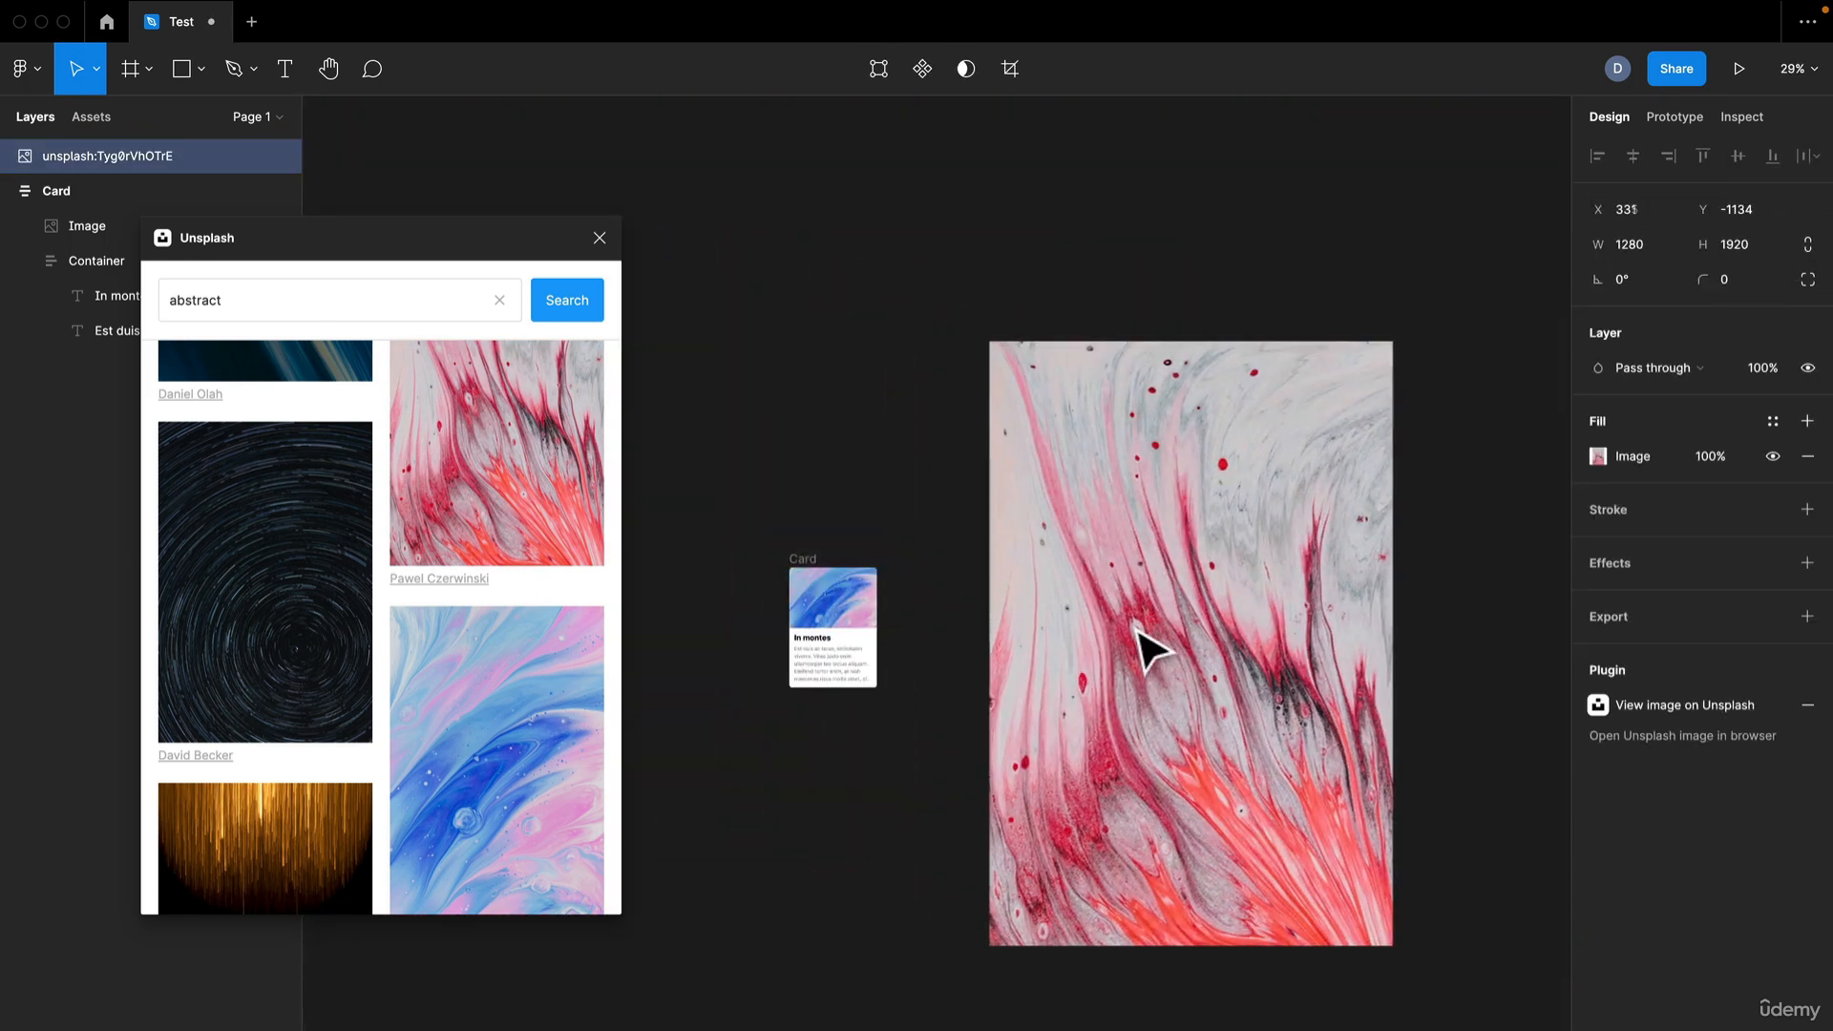
# Resize the loose red-and-white picture to about 951 × 921 beside the card and close the Unsplash plugin
pyautogui.moveTo(1391, 334); pyautogui.dragTo(1292, 642)
pyautogui.moveTo(1107, 737); pyautogui.dragTo(1146, 578)
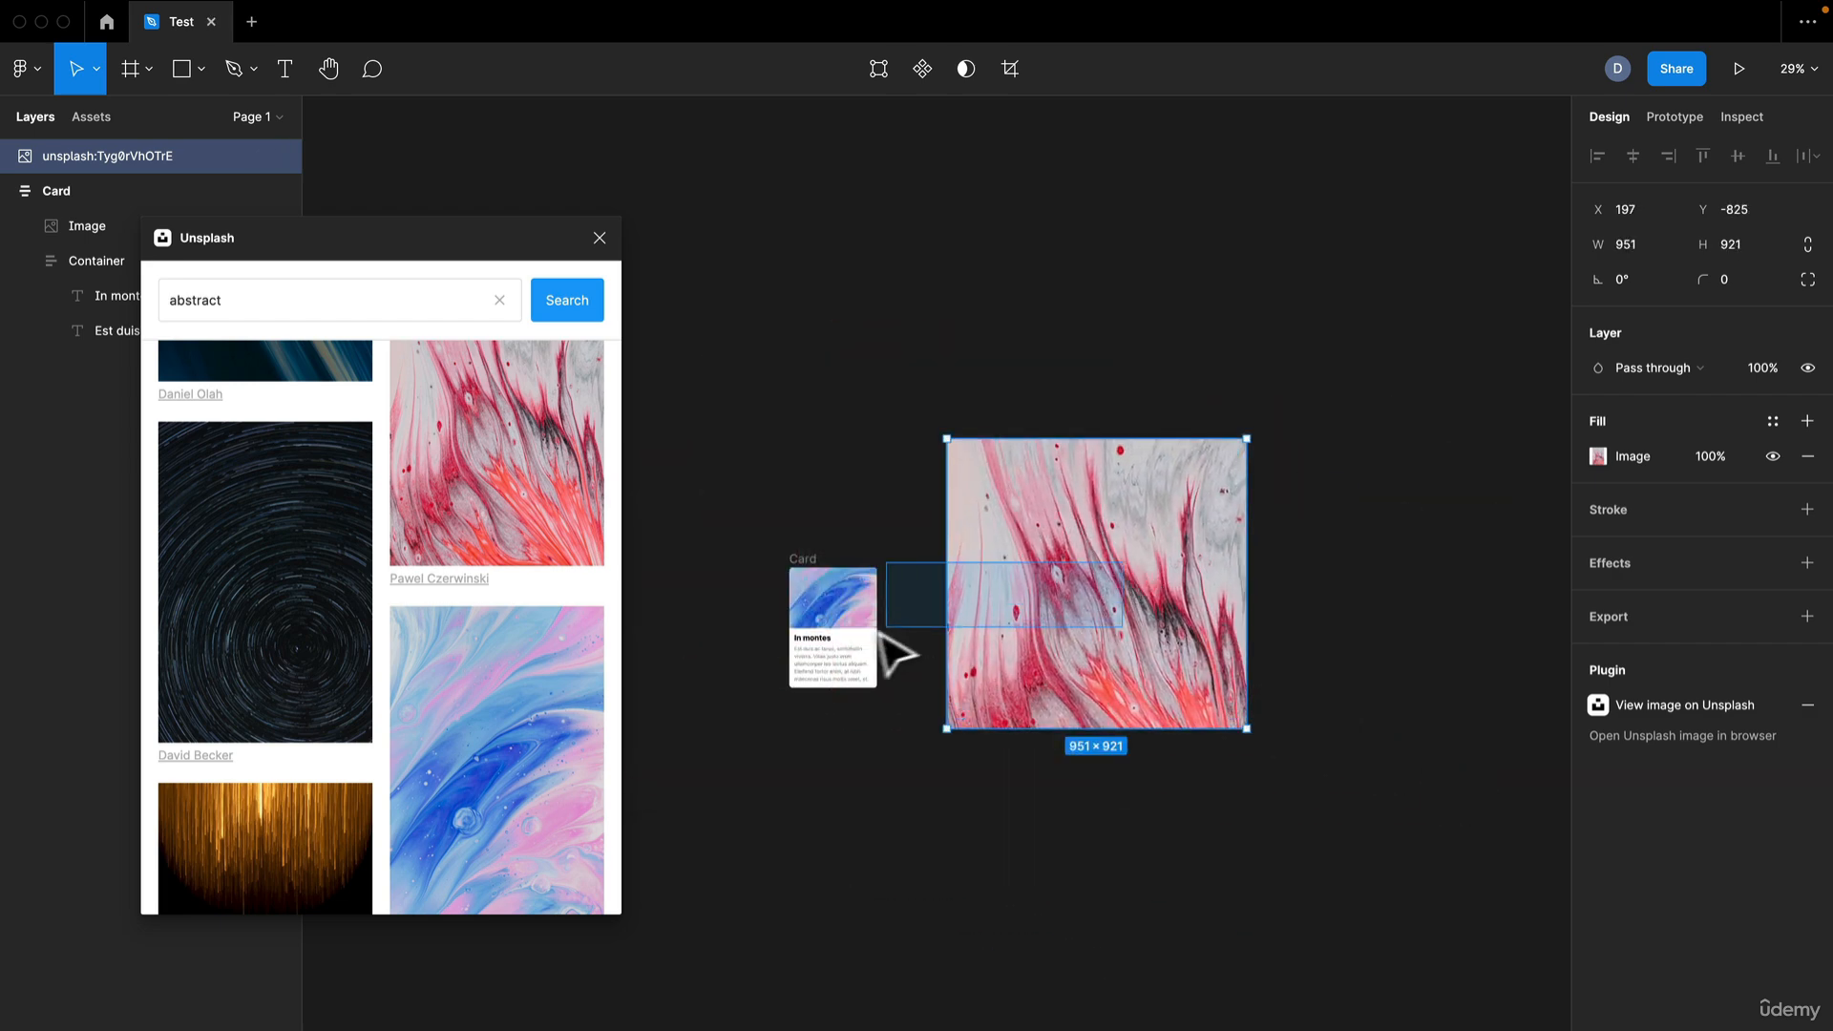
pyautogui.click(1020, 426)
pyautogui.click(965, 519)
pyautogui.click(599, 238)
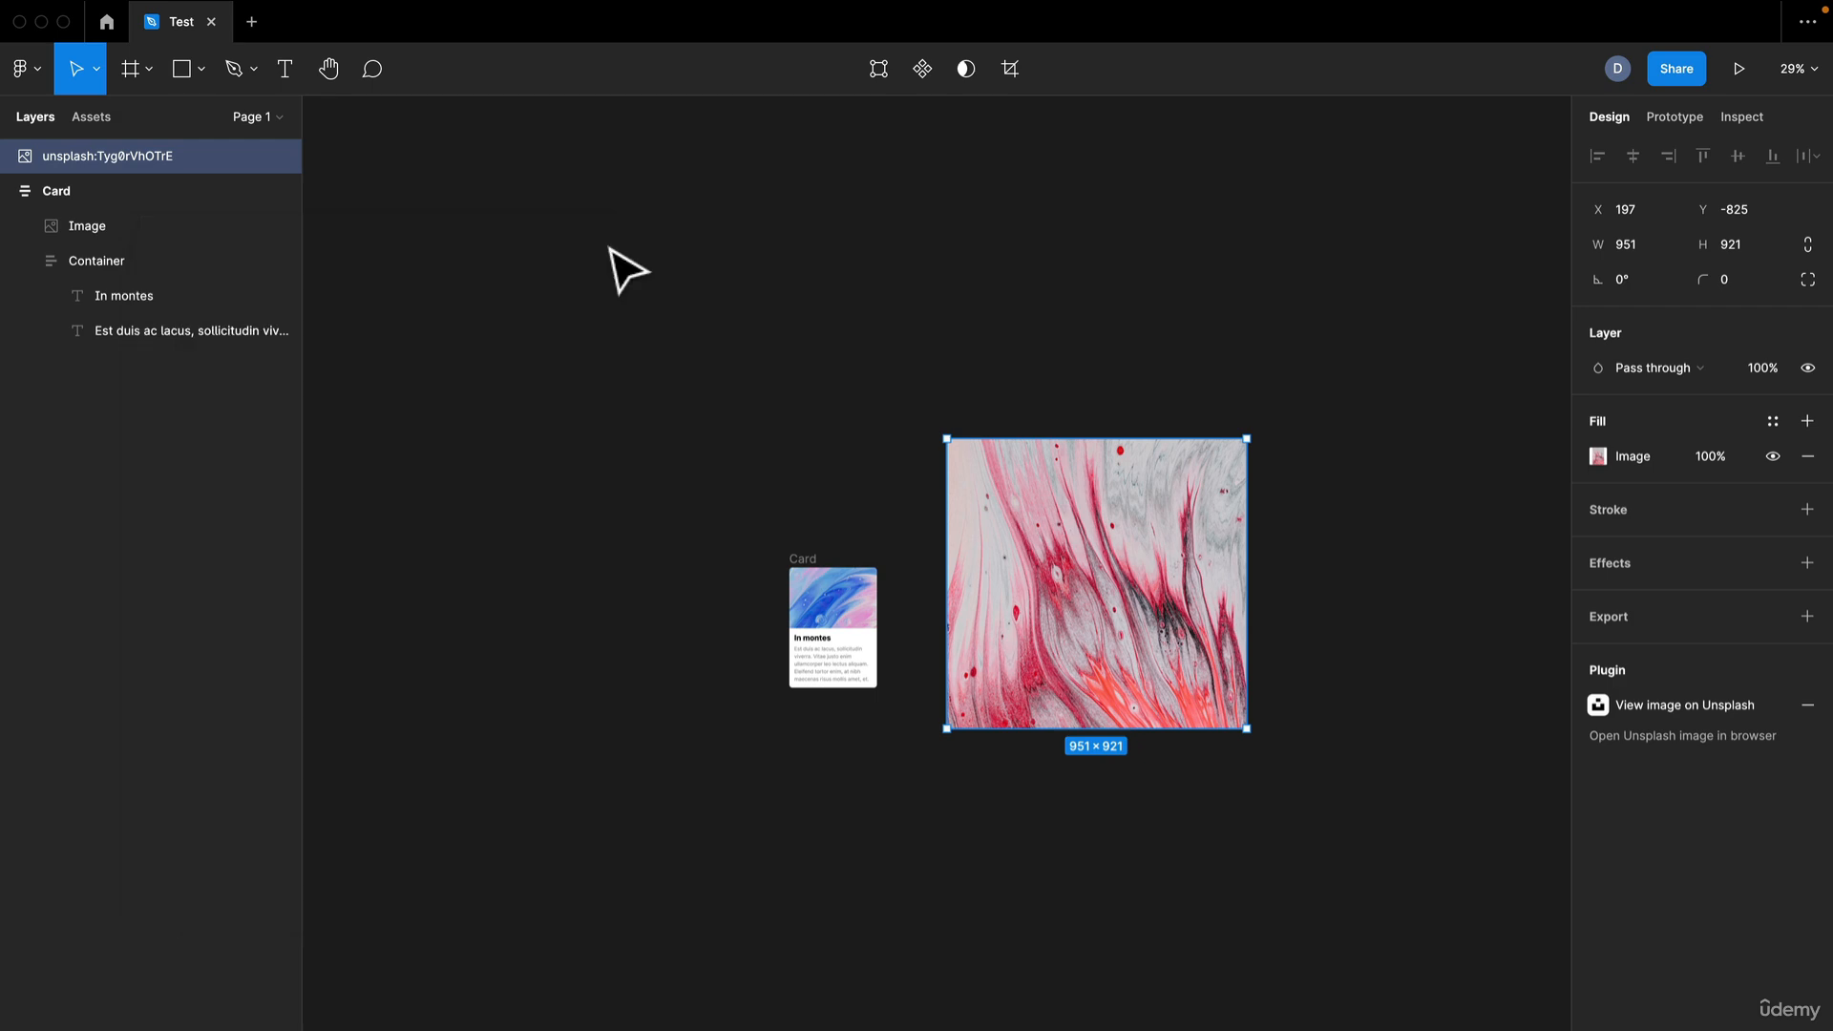
# Nest the red-and-white picture's layer inside the Card frame and move it back out above the frame
pyautogui.moveTo(128, 202); pyautogui.dragTo(140, 204)
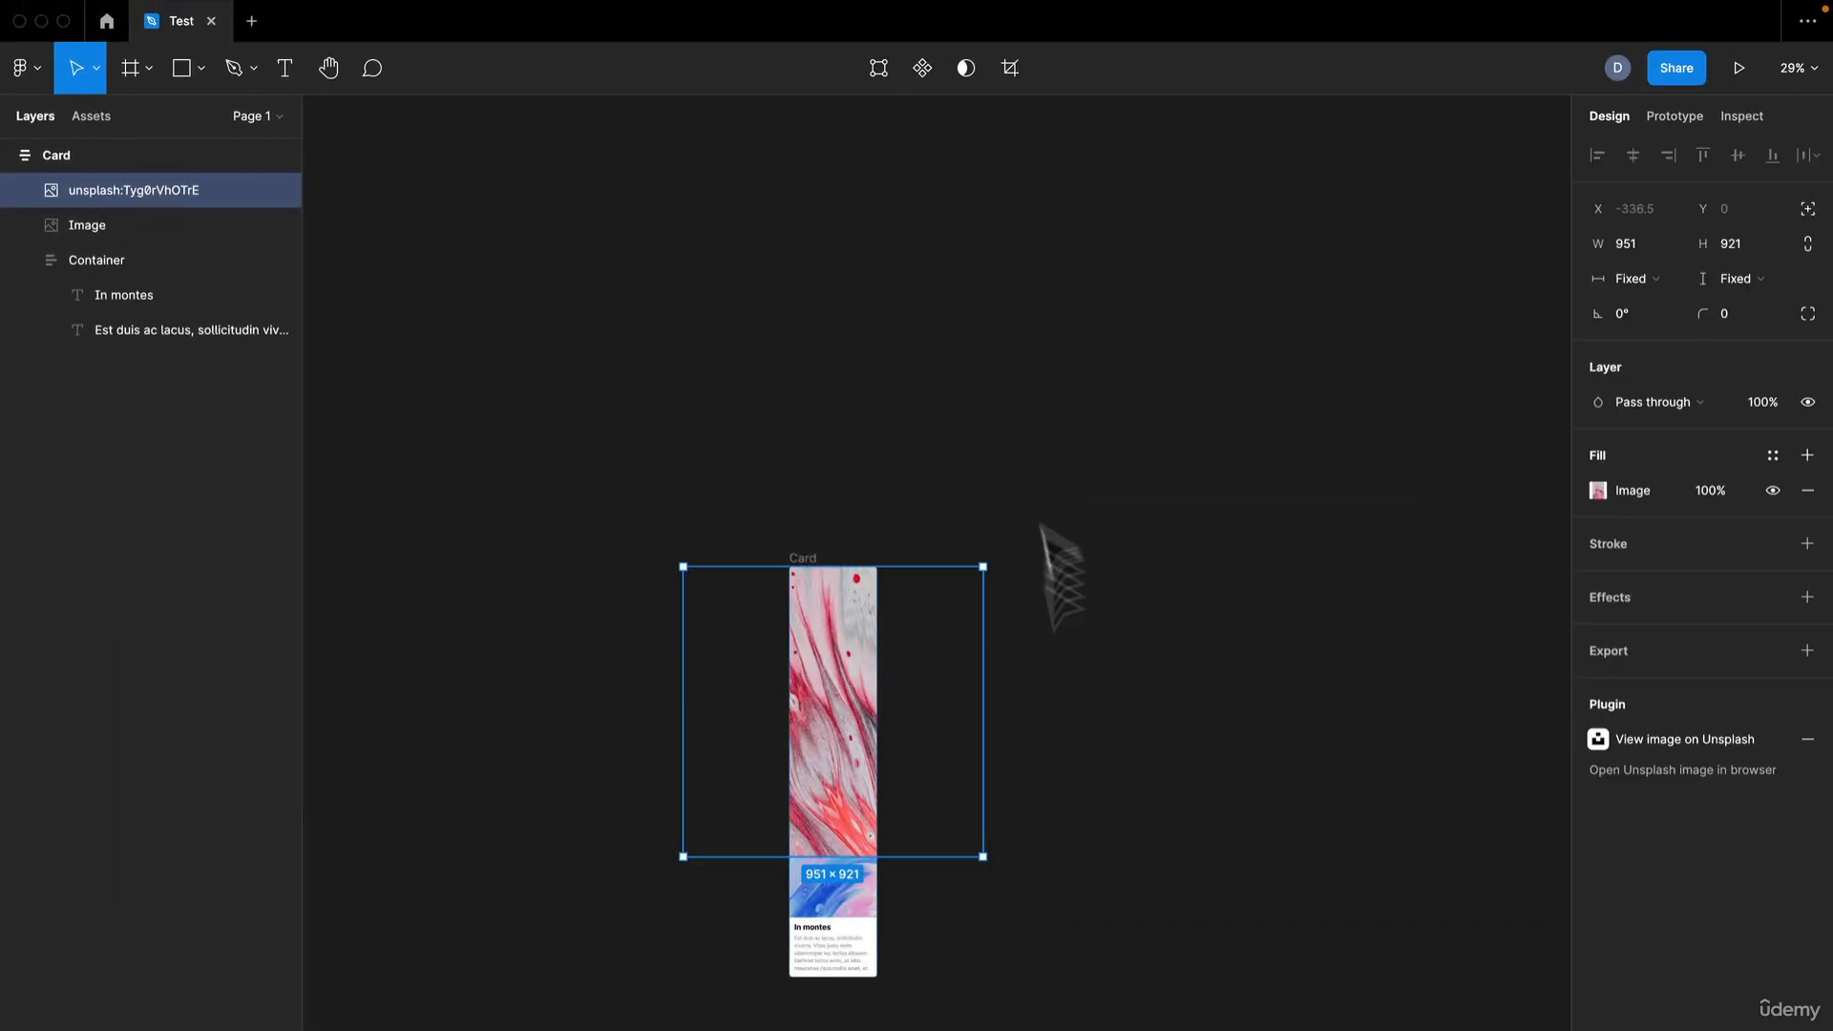
pyautogui.scroll(5, 924, 798)
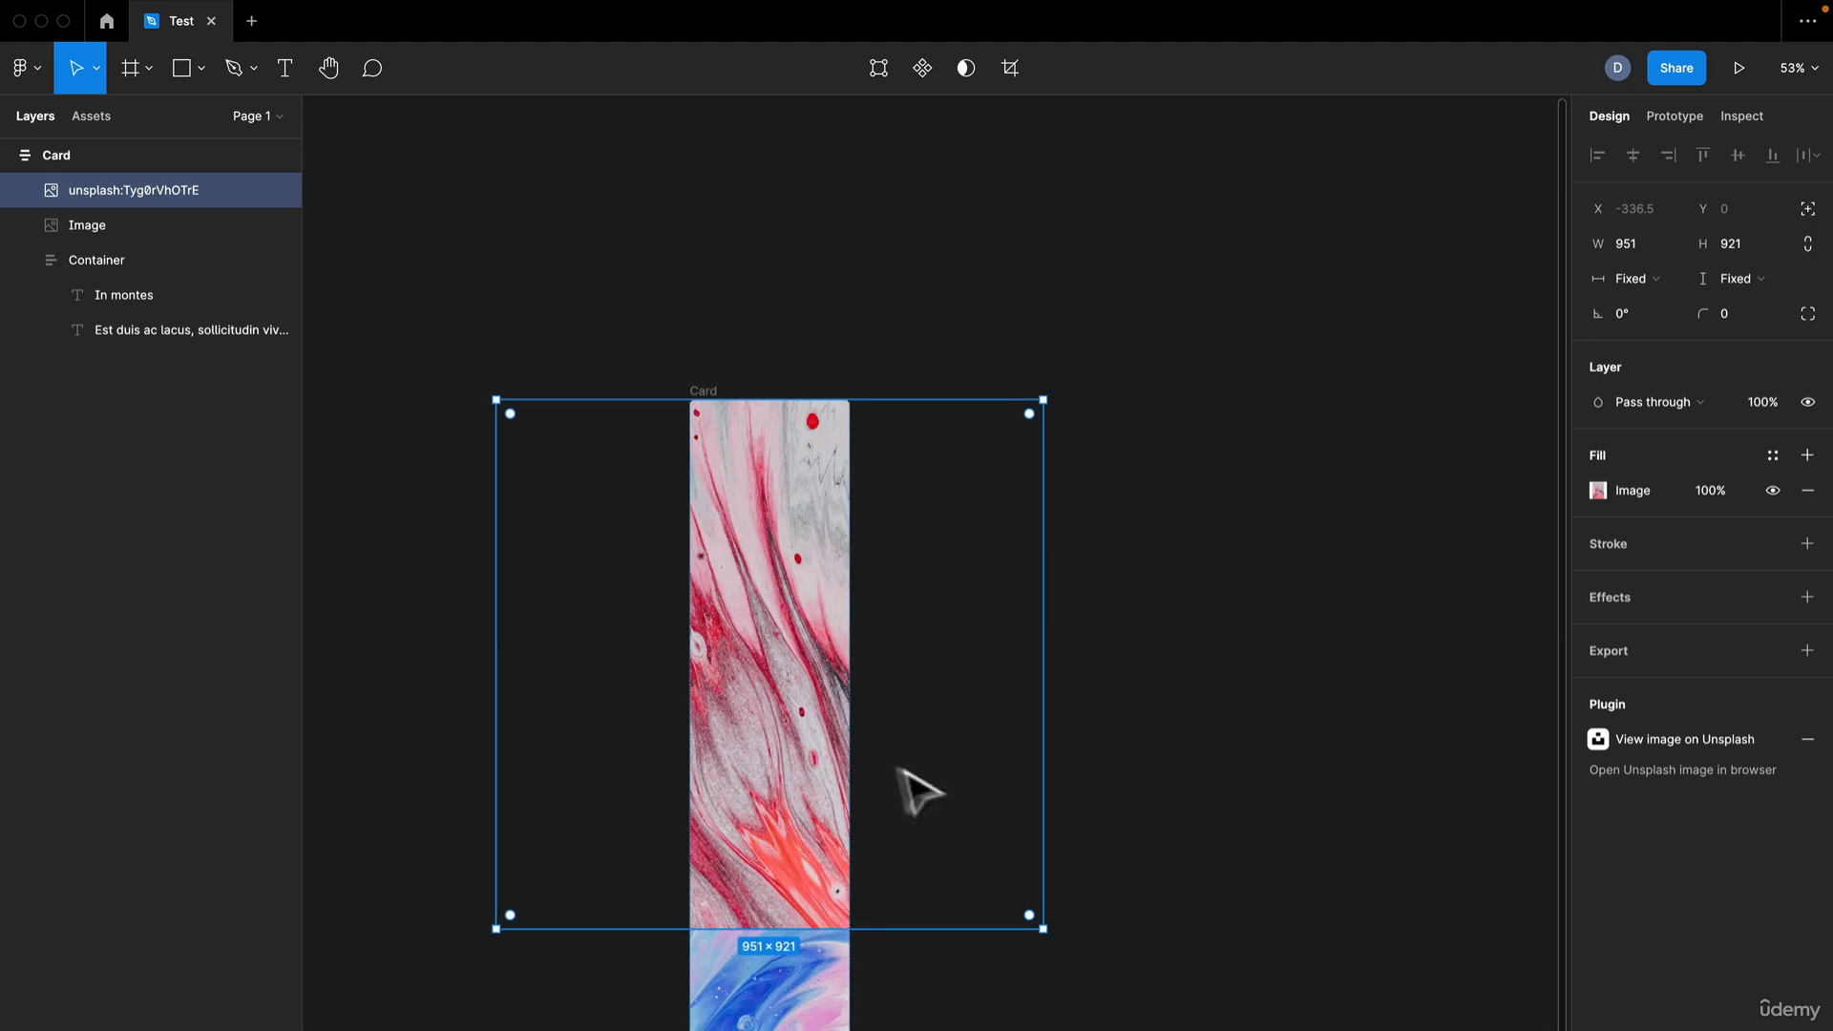
pyautogui.moveTo(33, 190); pyautogui.dragTo(65, 172)
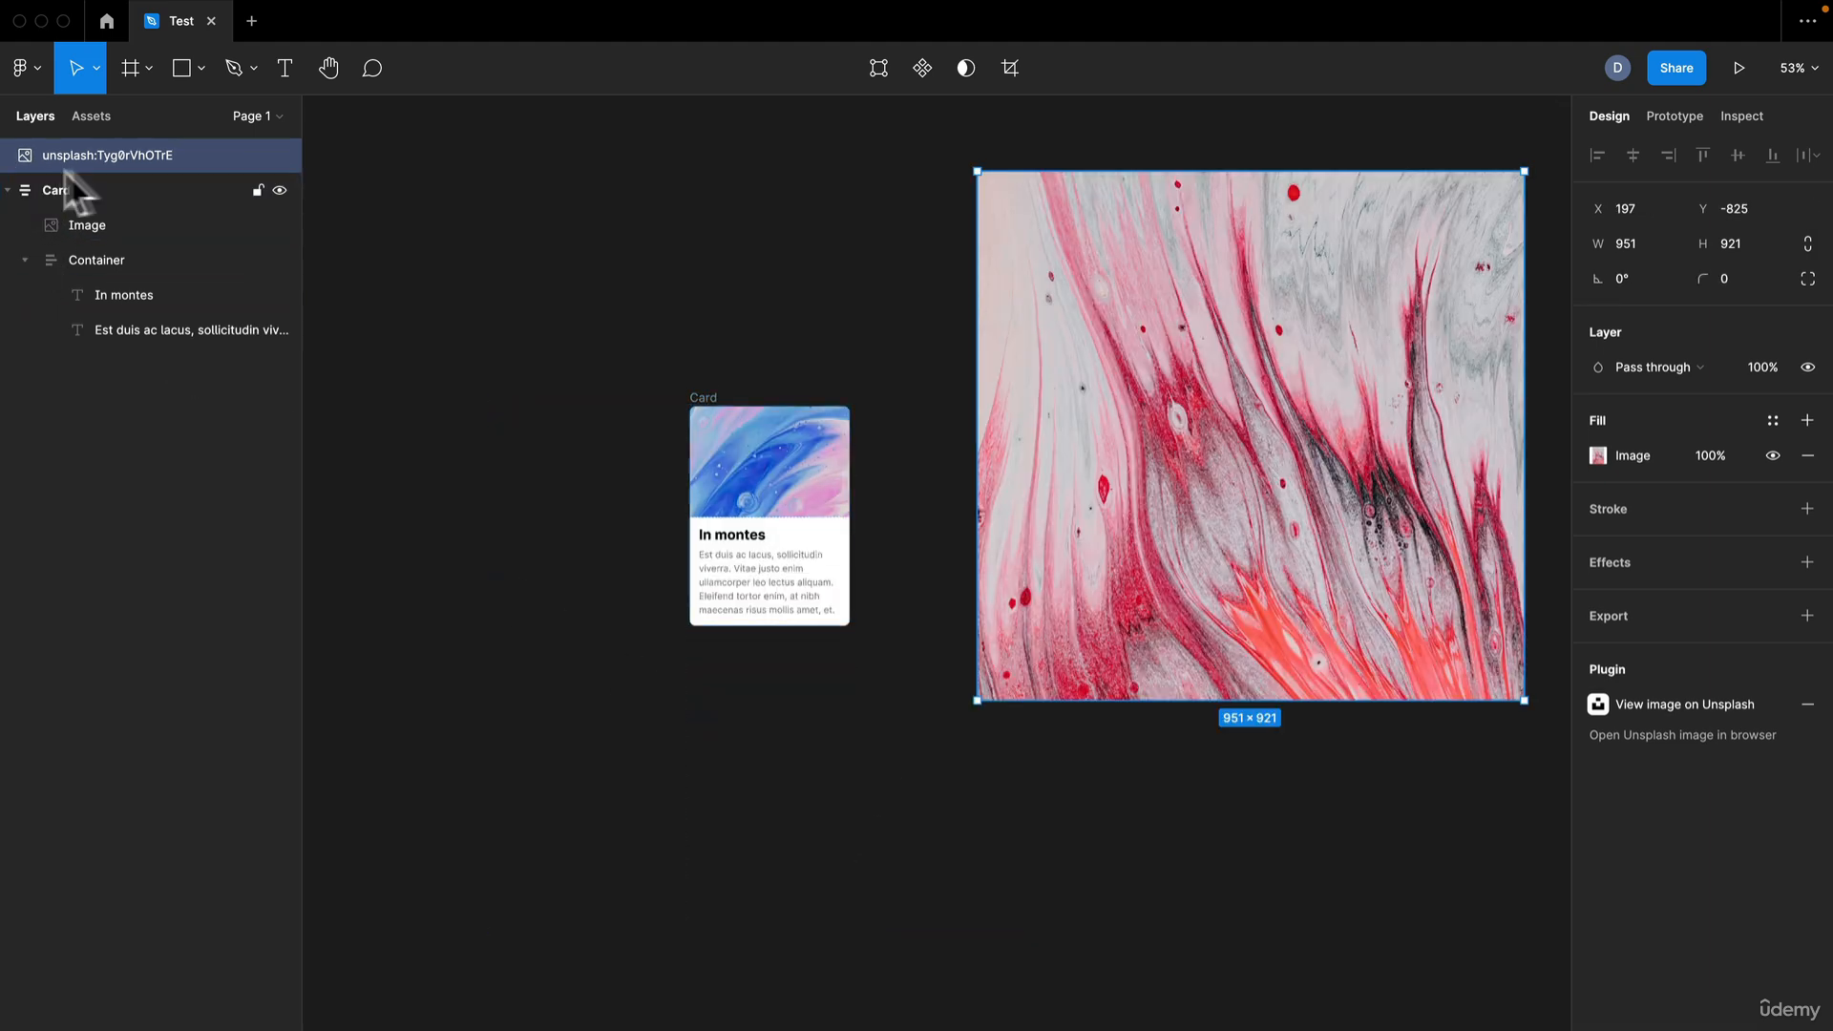
# Delete the loose red-and-white picture from the canvas
pyautogui.press('Delete')
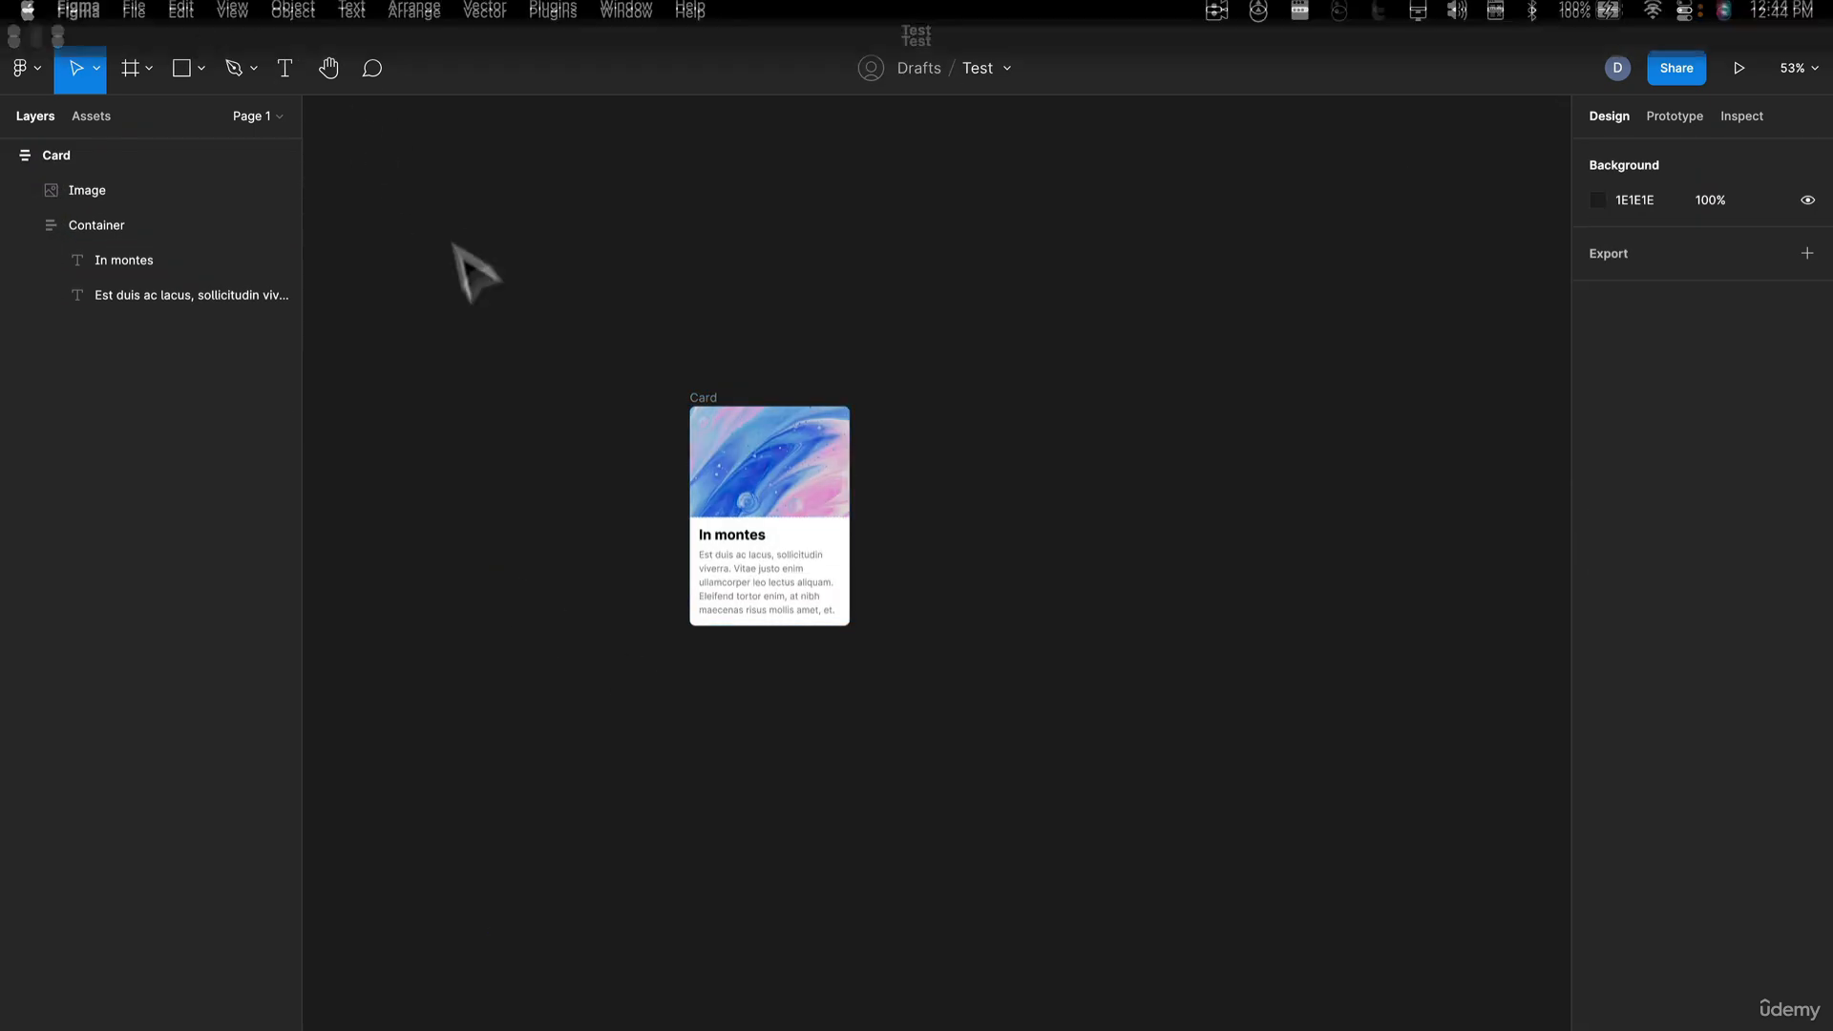
pyautogui.scroll(2, 893, 497)
pyautogui.scroll(5, 893, 496)
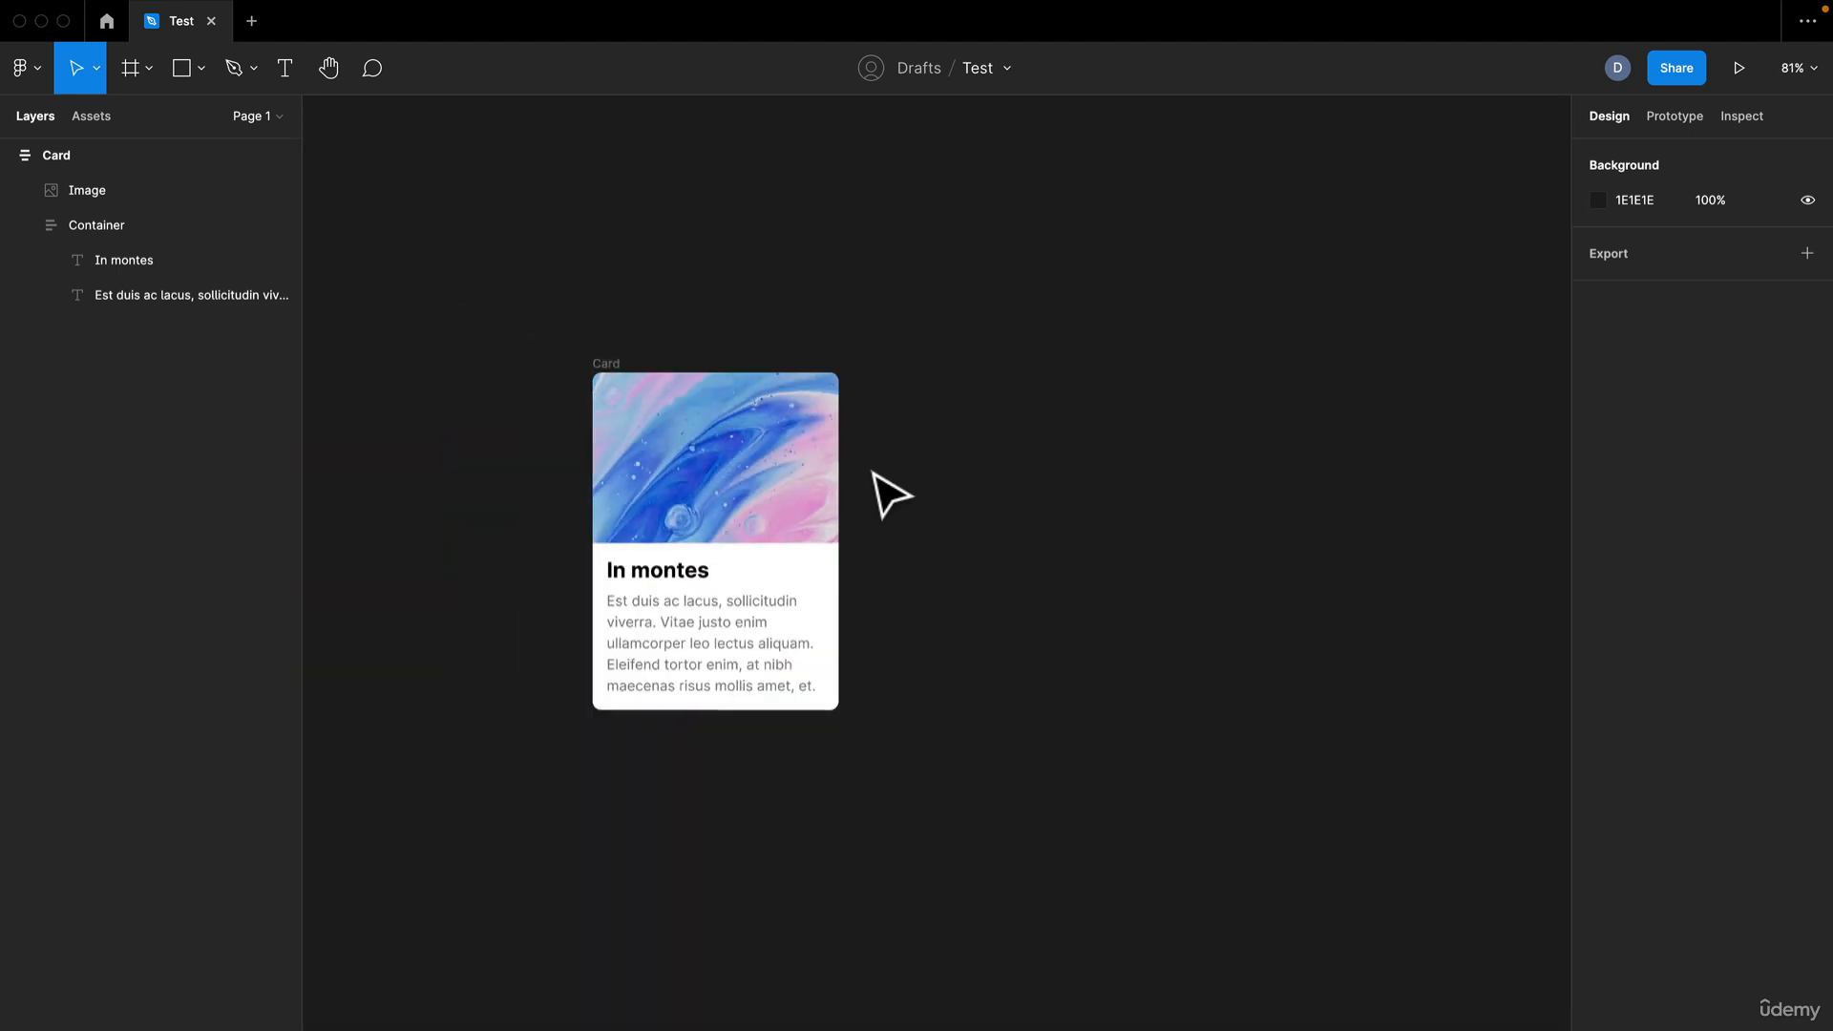
pyautogui.hscroll(-5, 1050, 410)
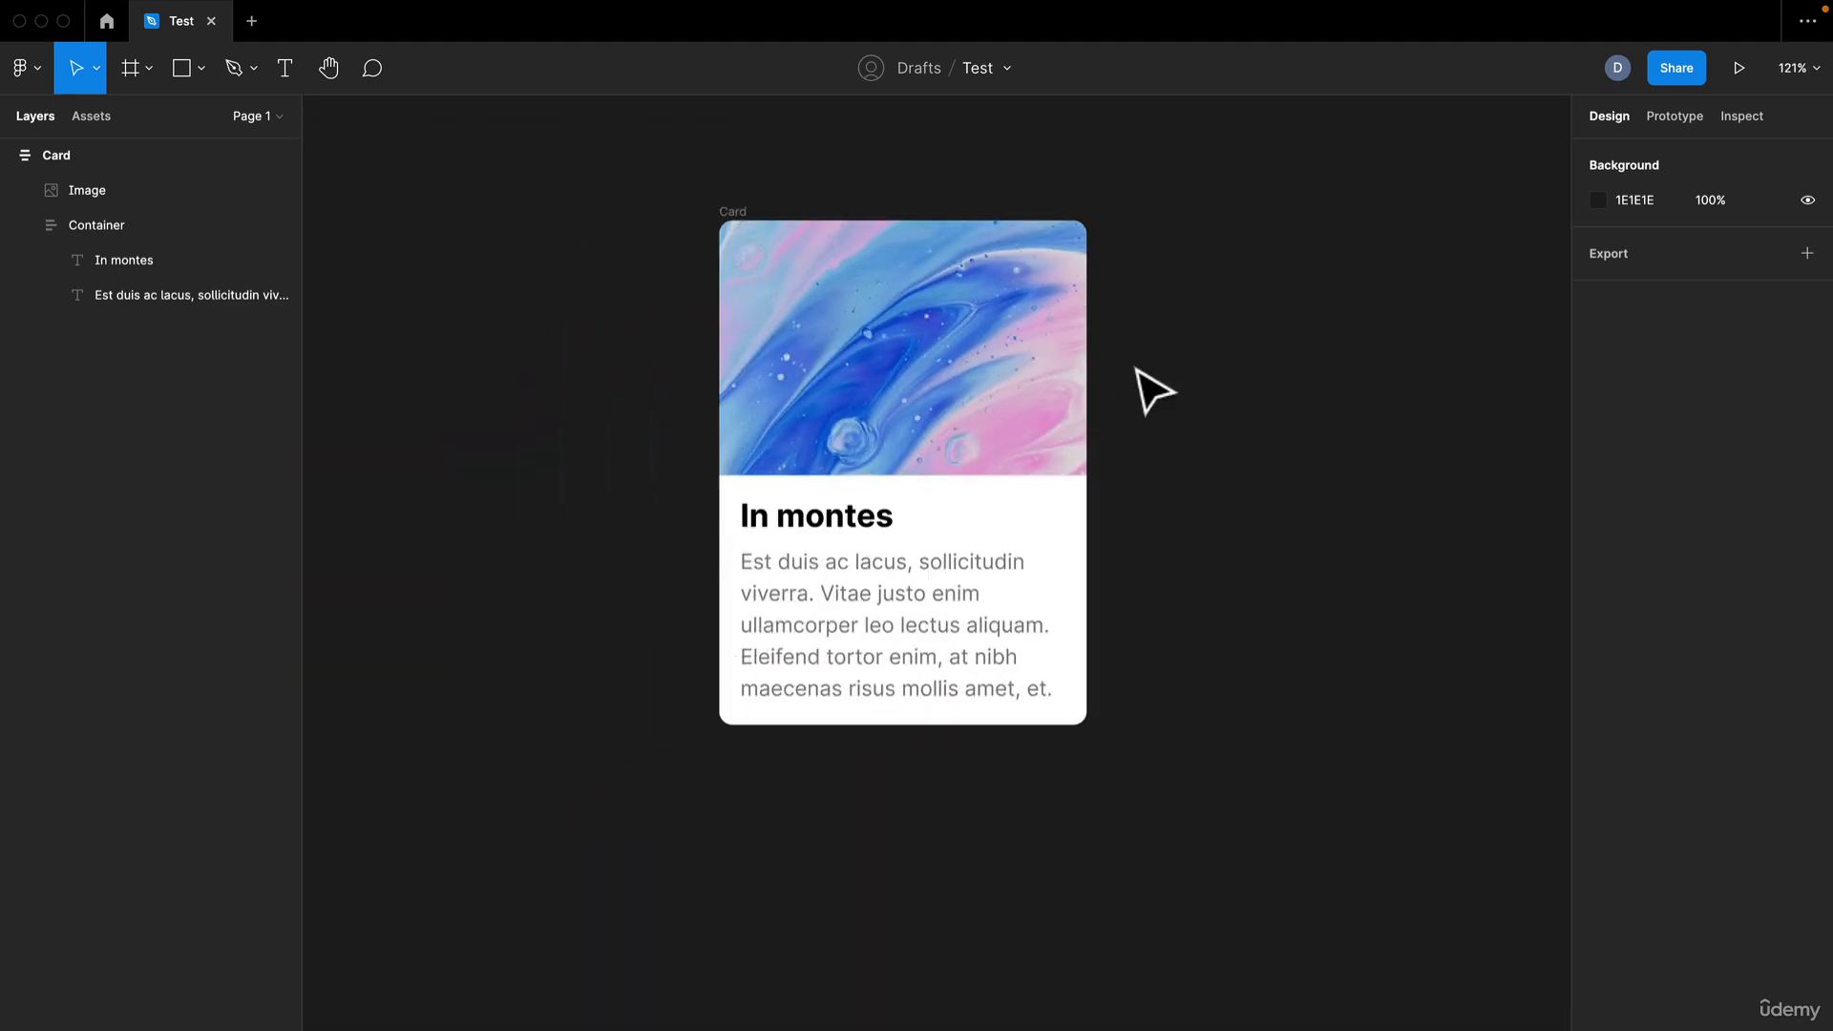
pyautogui.scroll(2, 1146, 391)
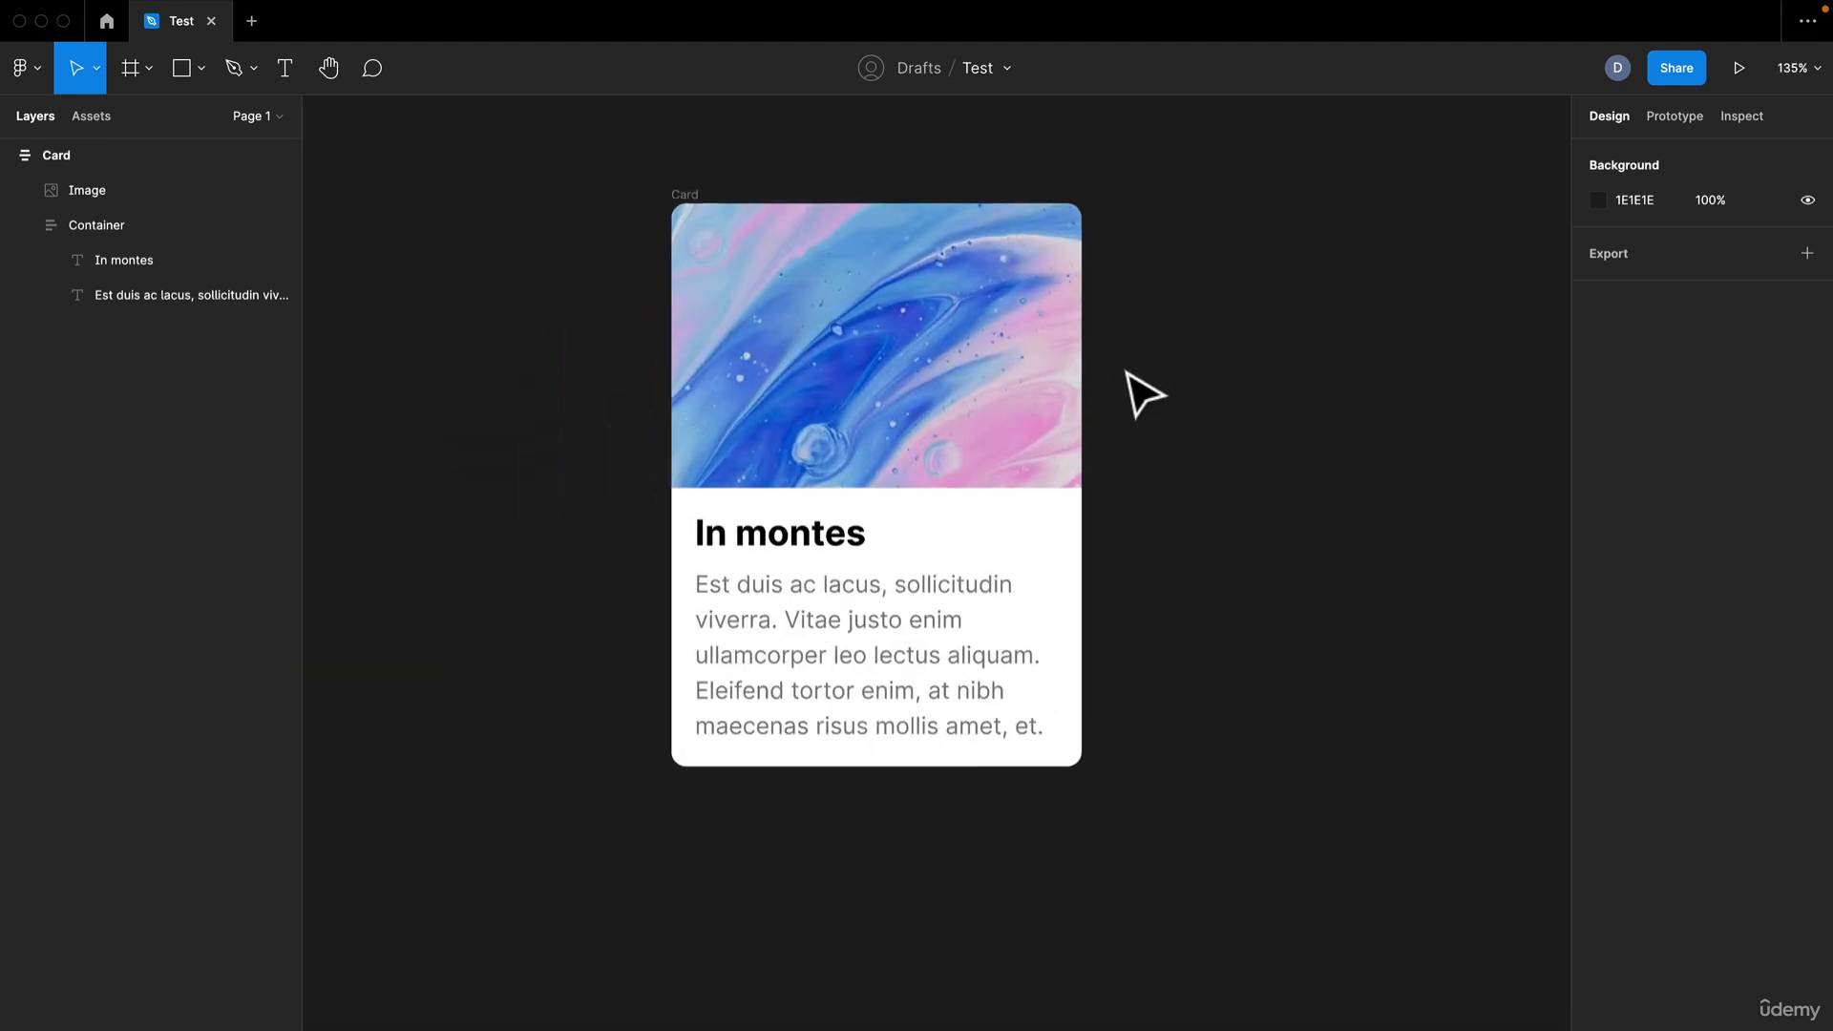